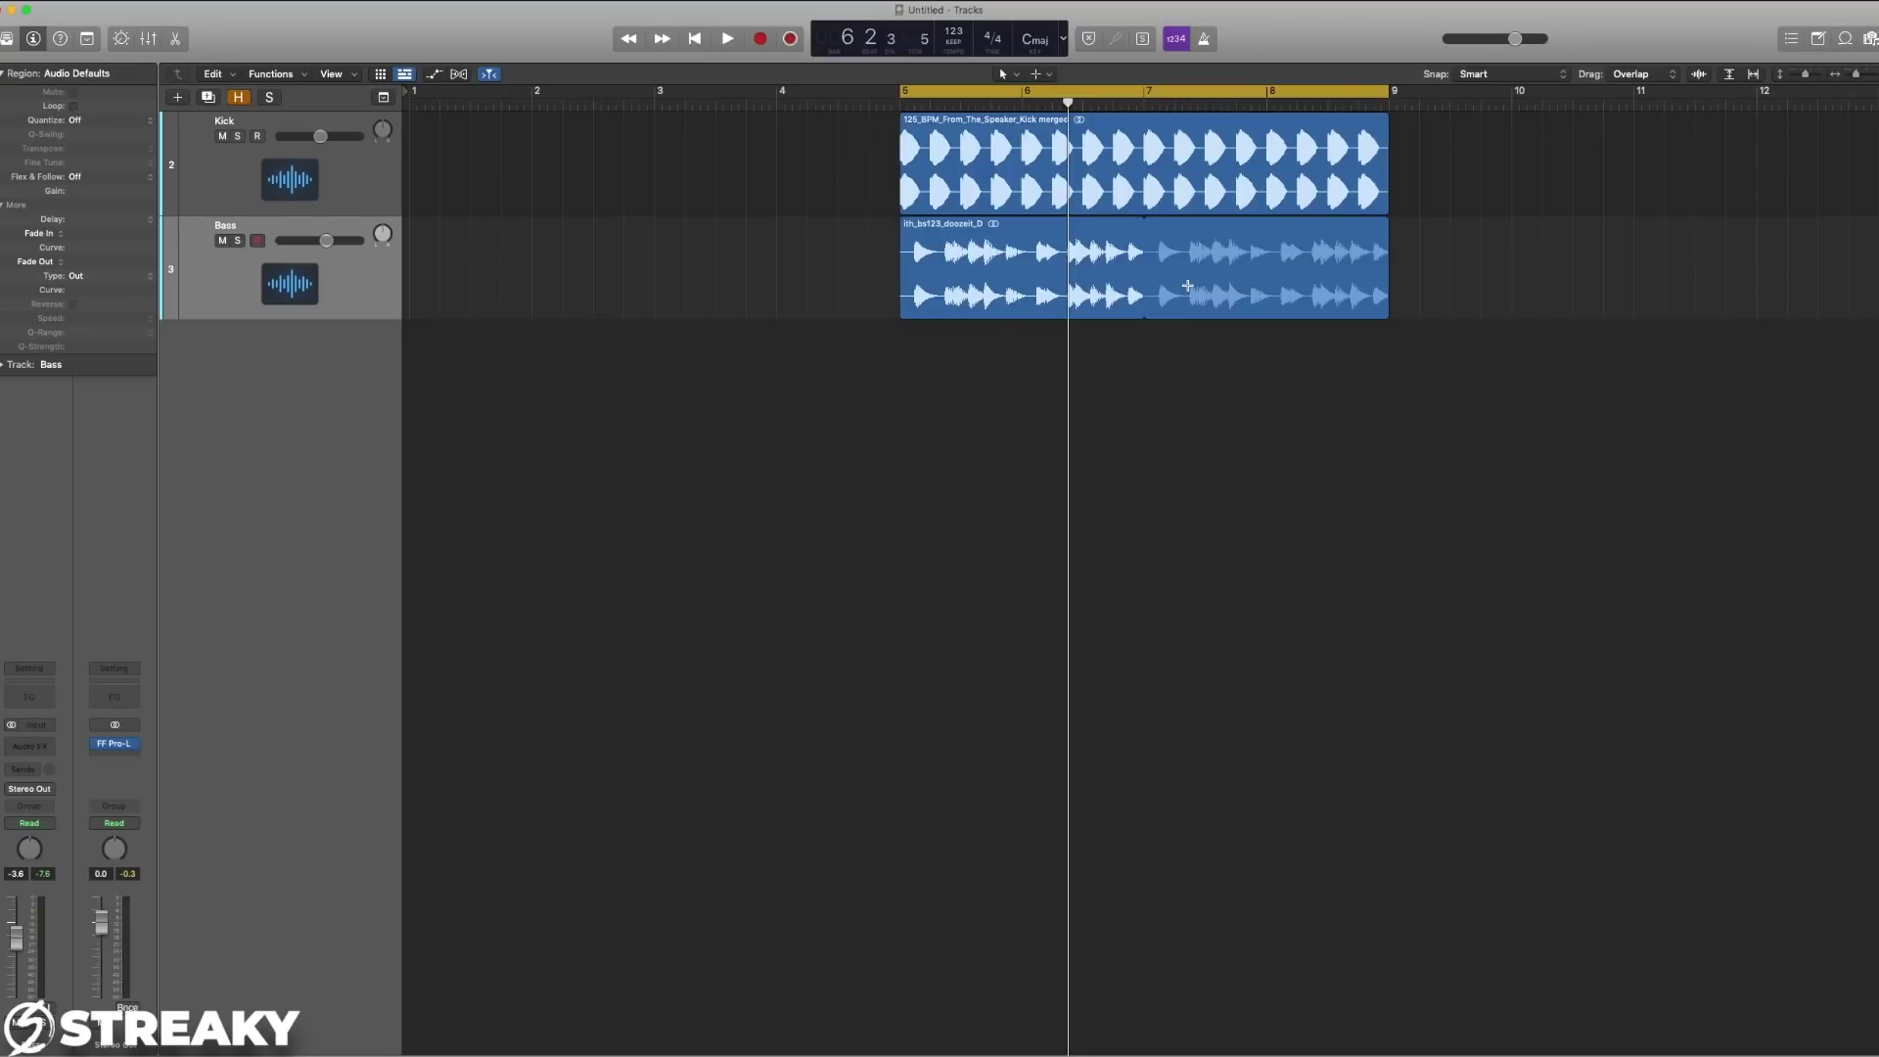
Play back the kick and bass loop to hear both tracks together.
{"action": "key", "text": "space"}
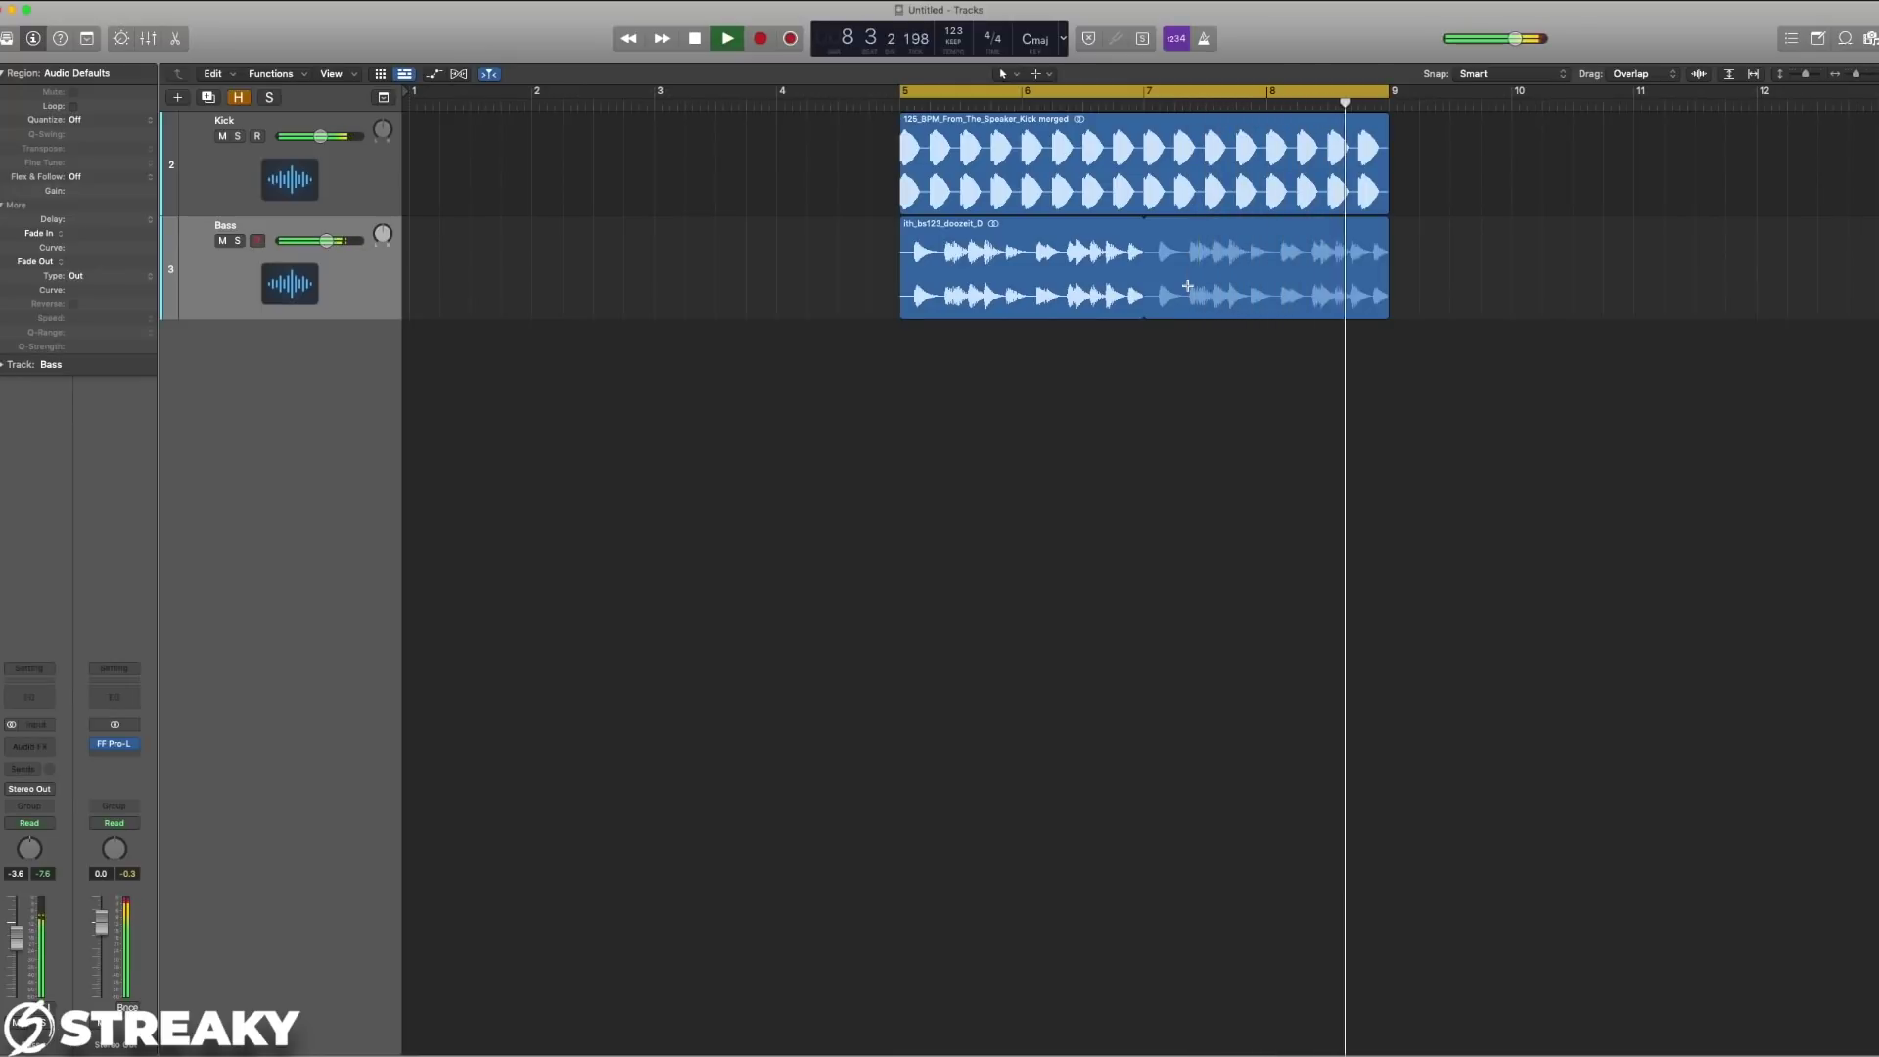
{"action": "key", "text": "space"}
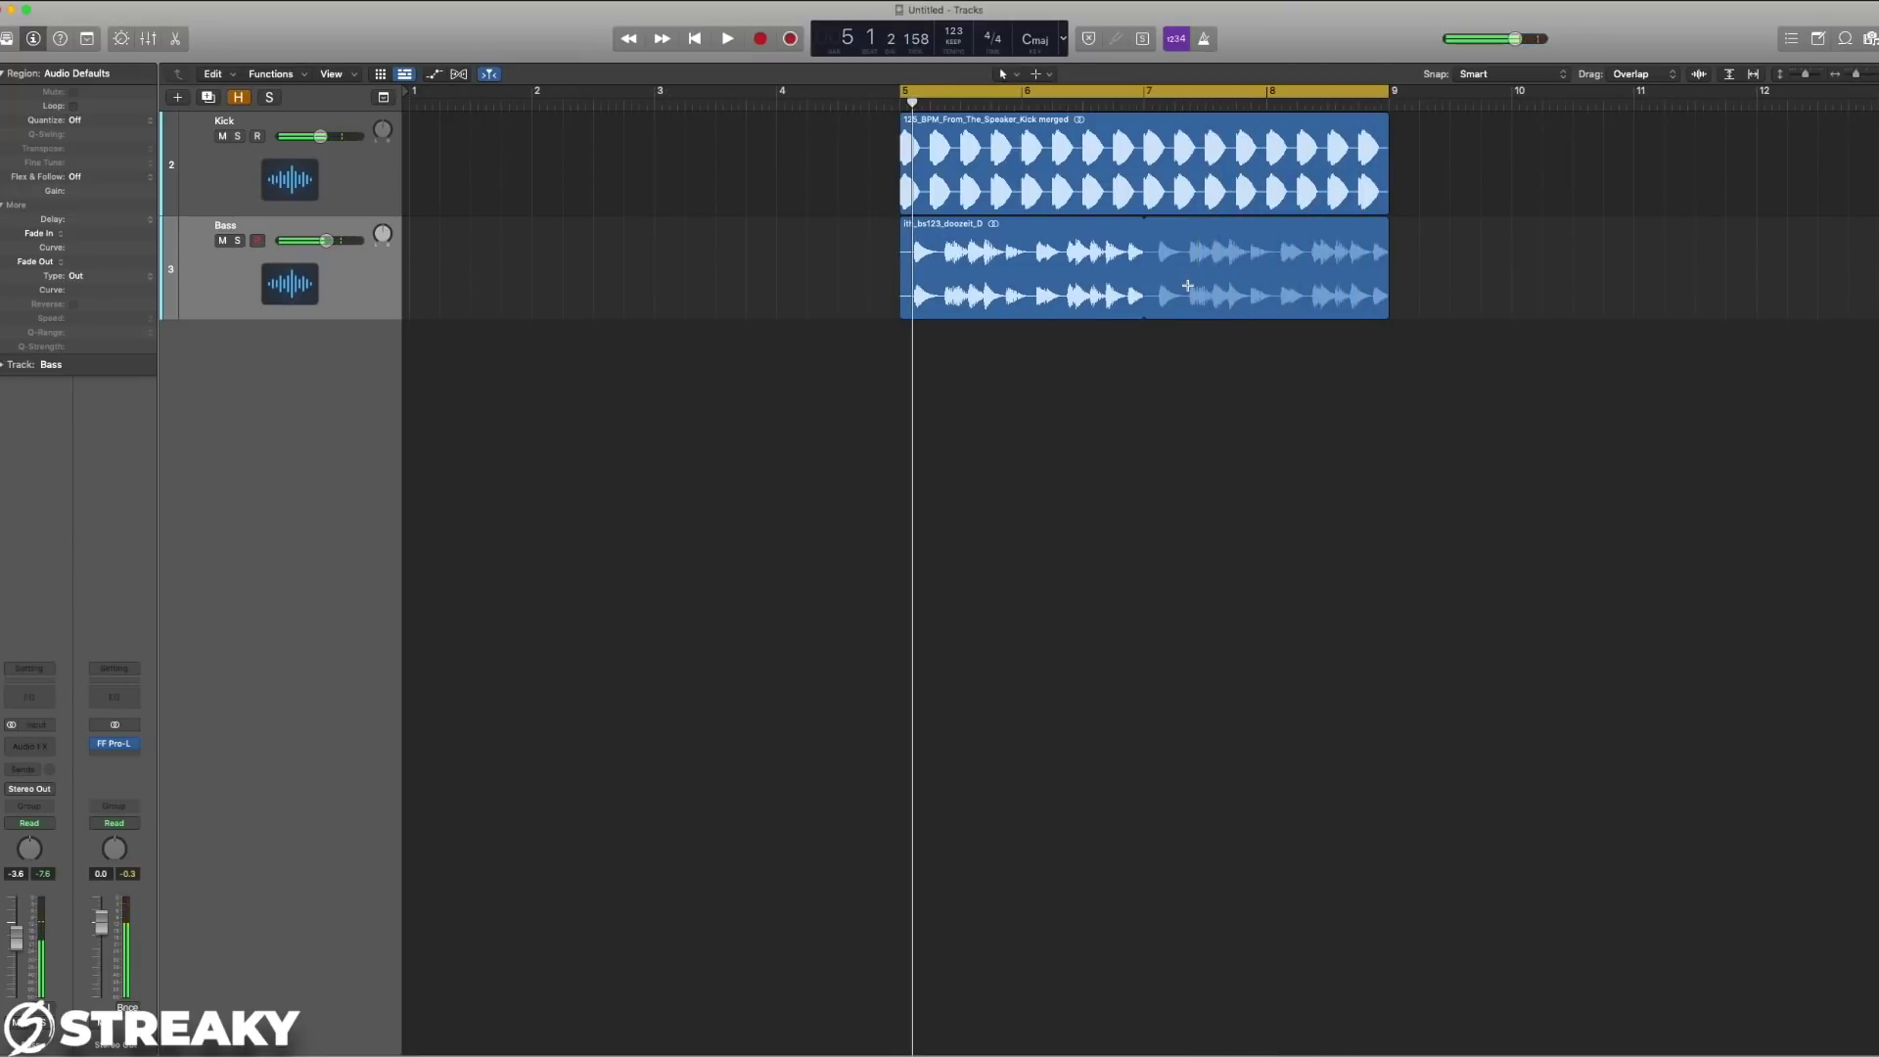
Insert a stereo Compressor on the Bass track and move its window below the regions.
{"action": "left_click", "coordinate": [358, 281]}
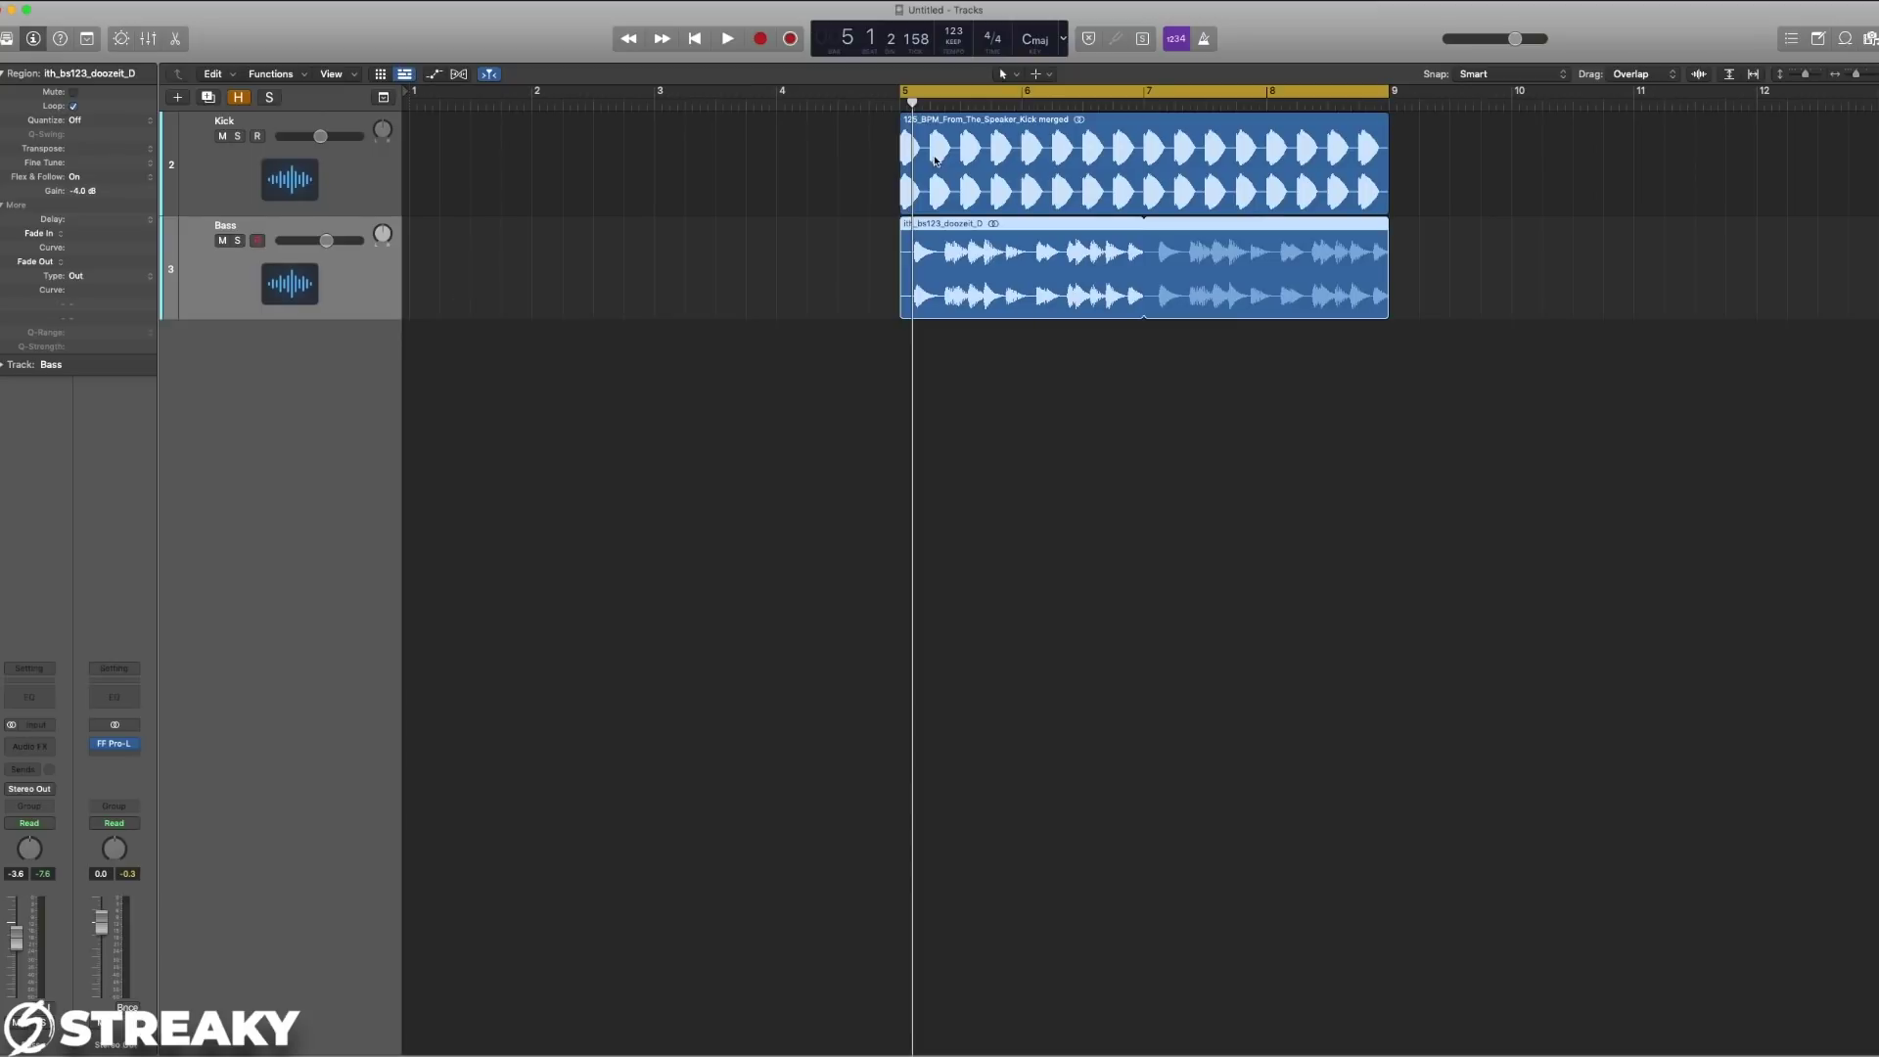
{"action": "left_click", "coordinate": [1037, 355]}
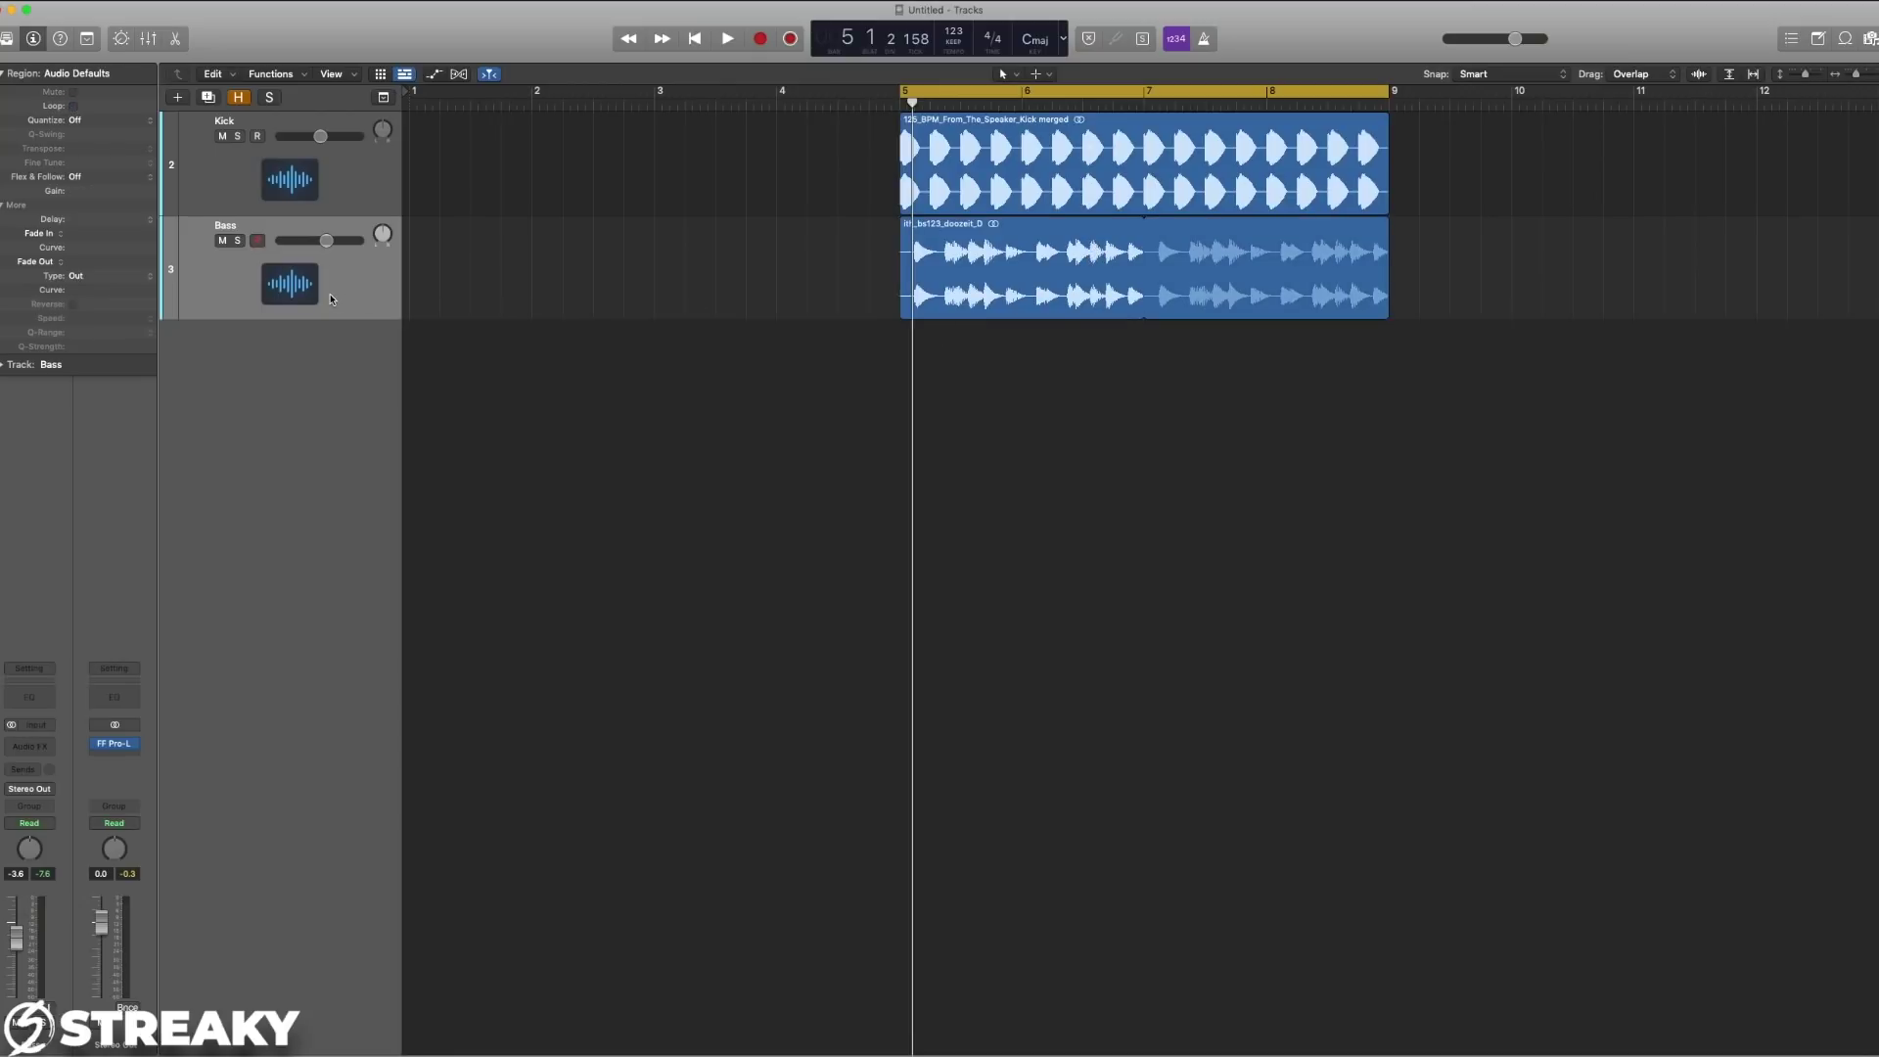
{"action": "left_click", "coordinate": [44, 747]}
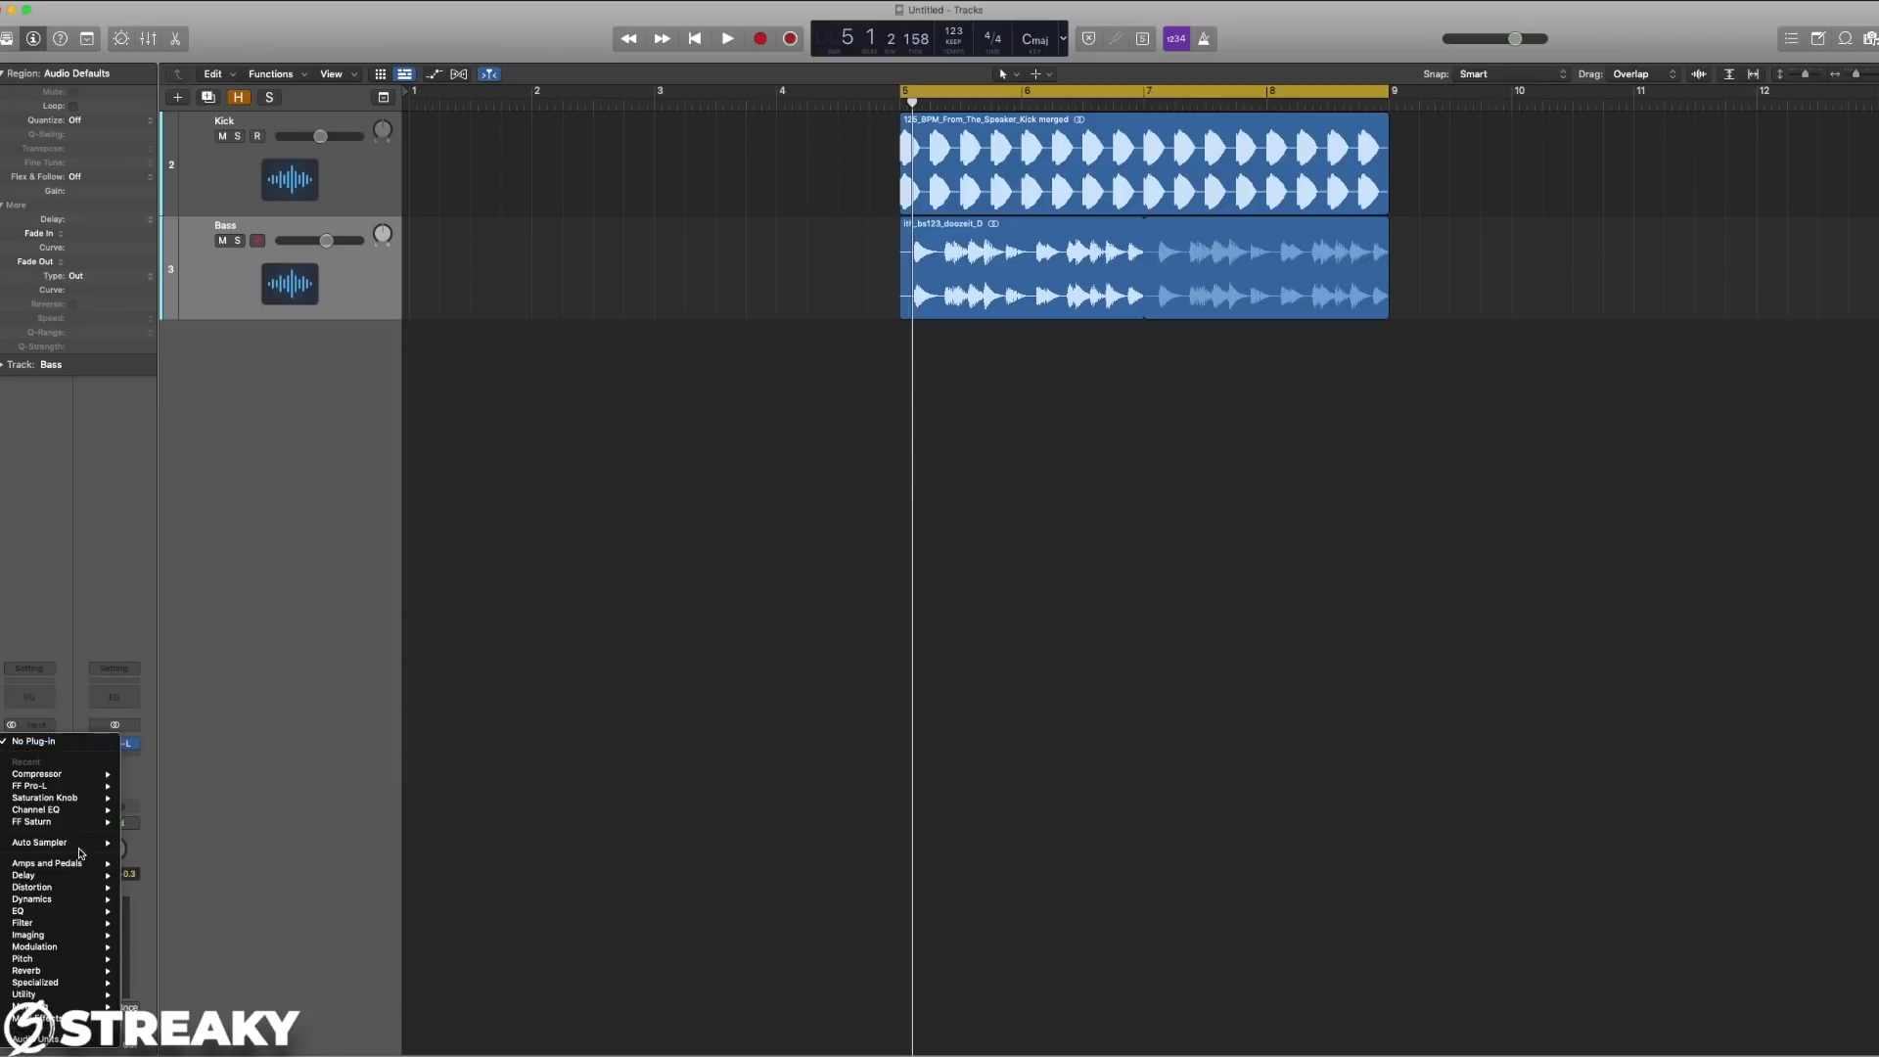
{"action": "mouse_move", "coordinate": [92, 878]}
{"action": "mouse_move", "coordinate": [239, 893]}
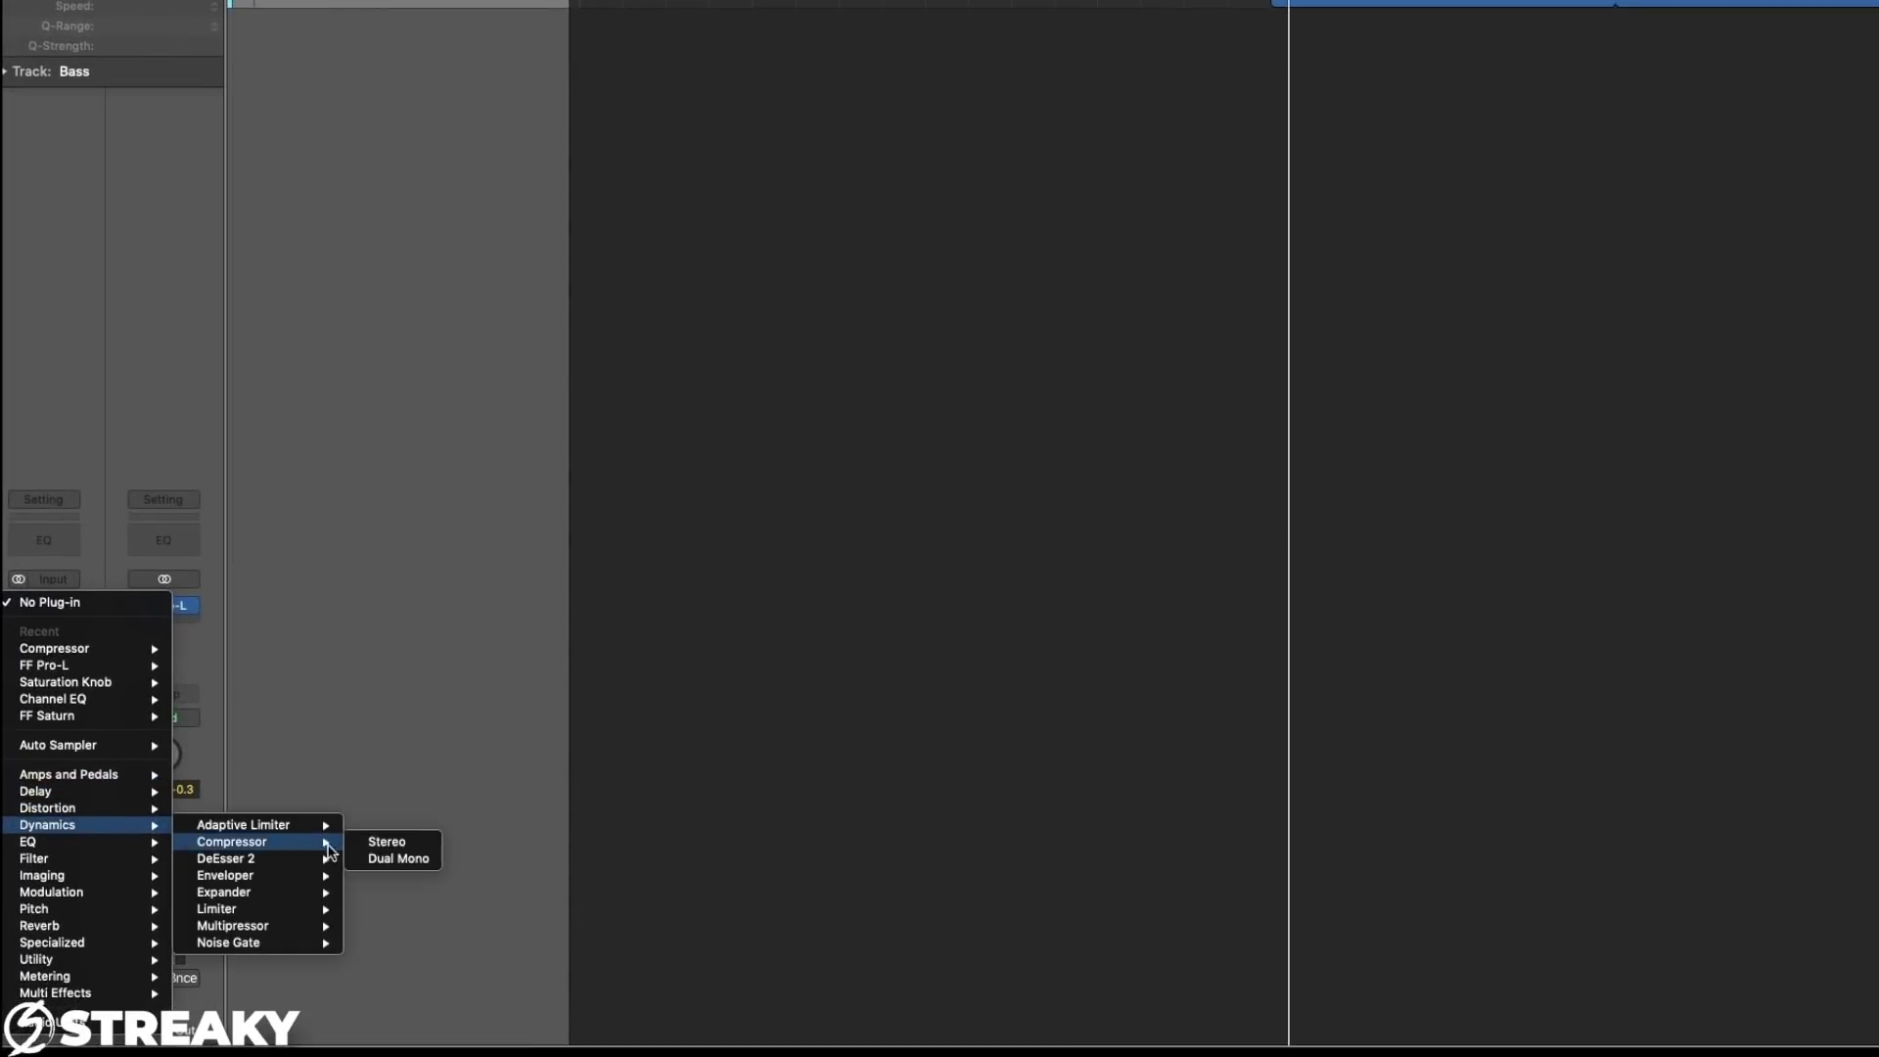
{"action": "left_click", "coordinate": [384, 843]}
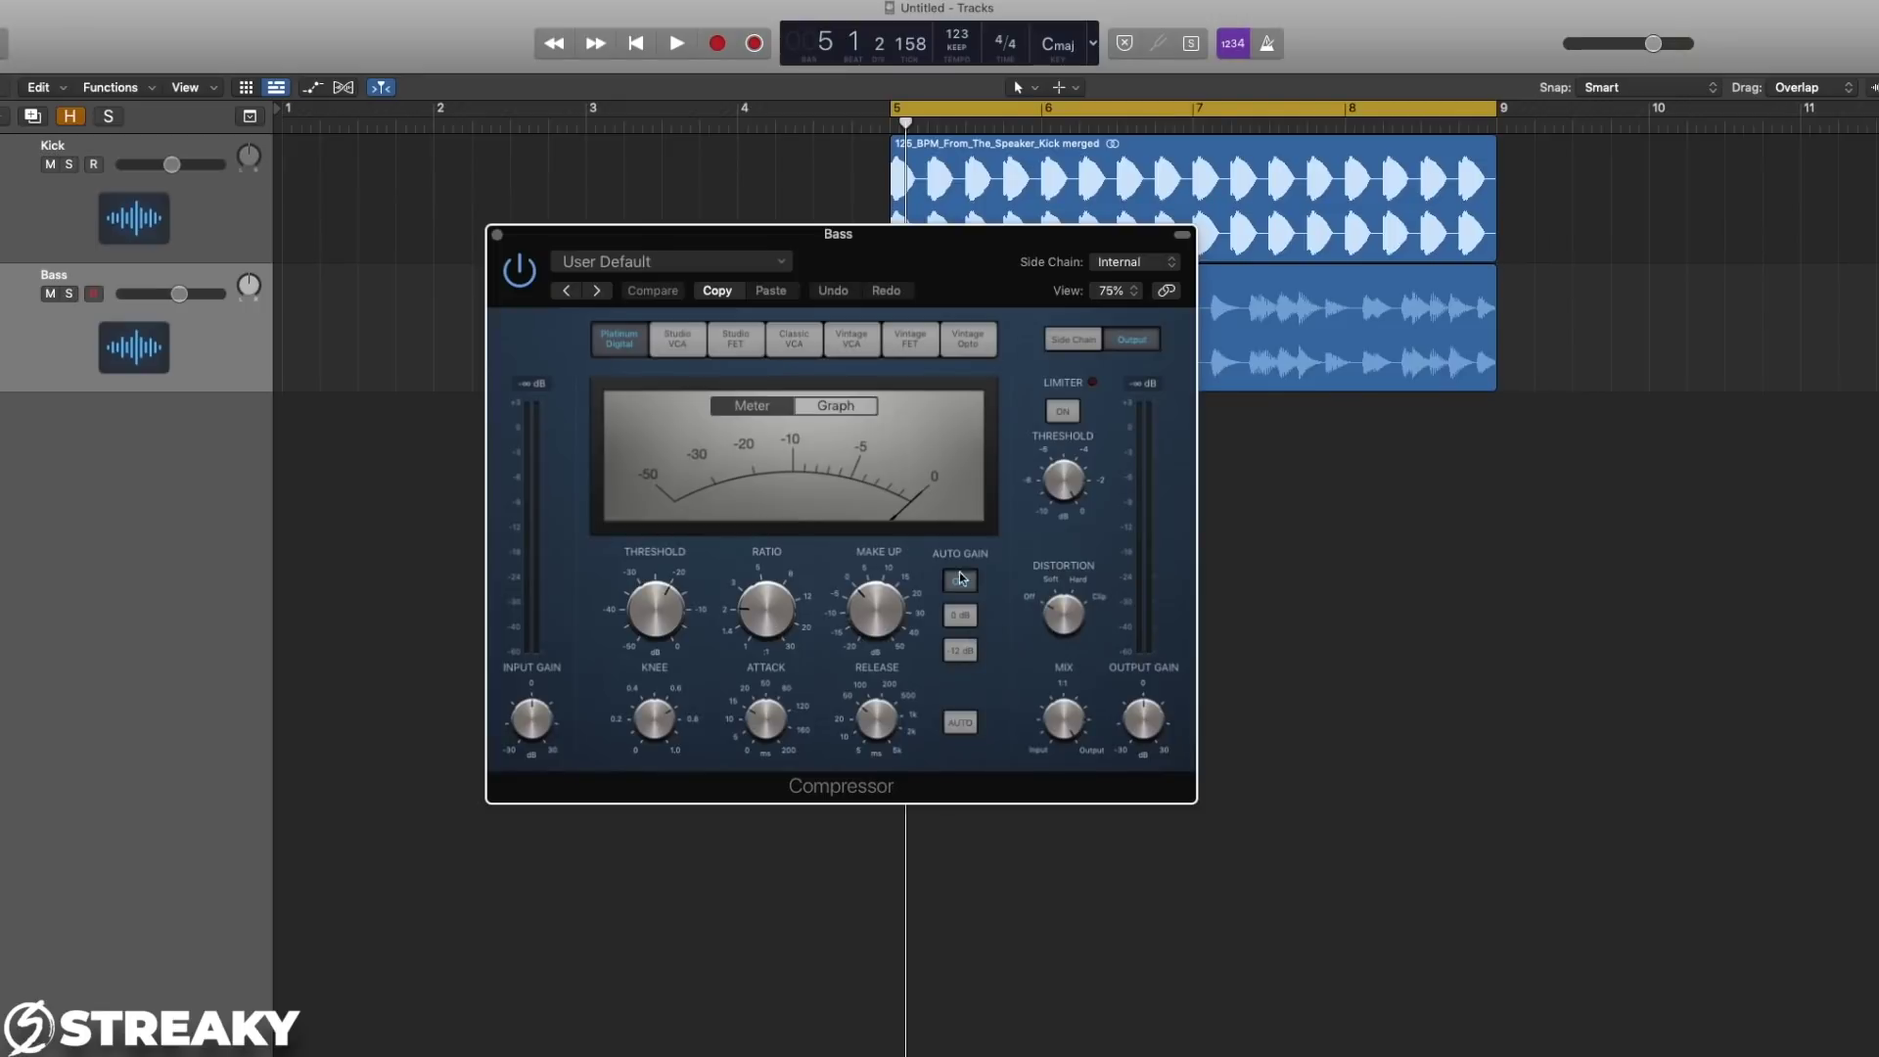
{"action": "left_click_drag", "start_coordinate": [941, 261], "coordinate": [1042, 481]}
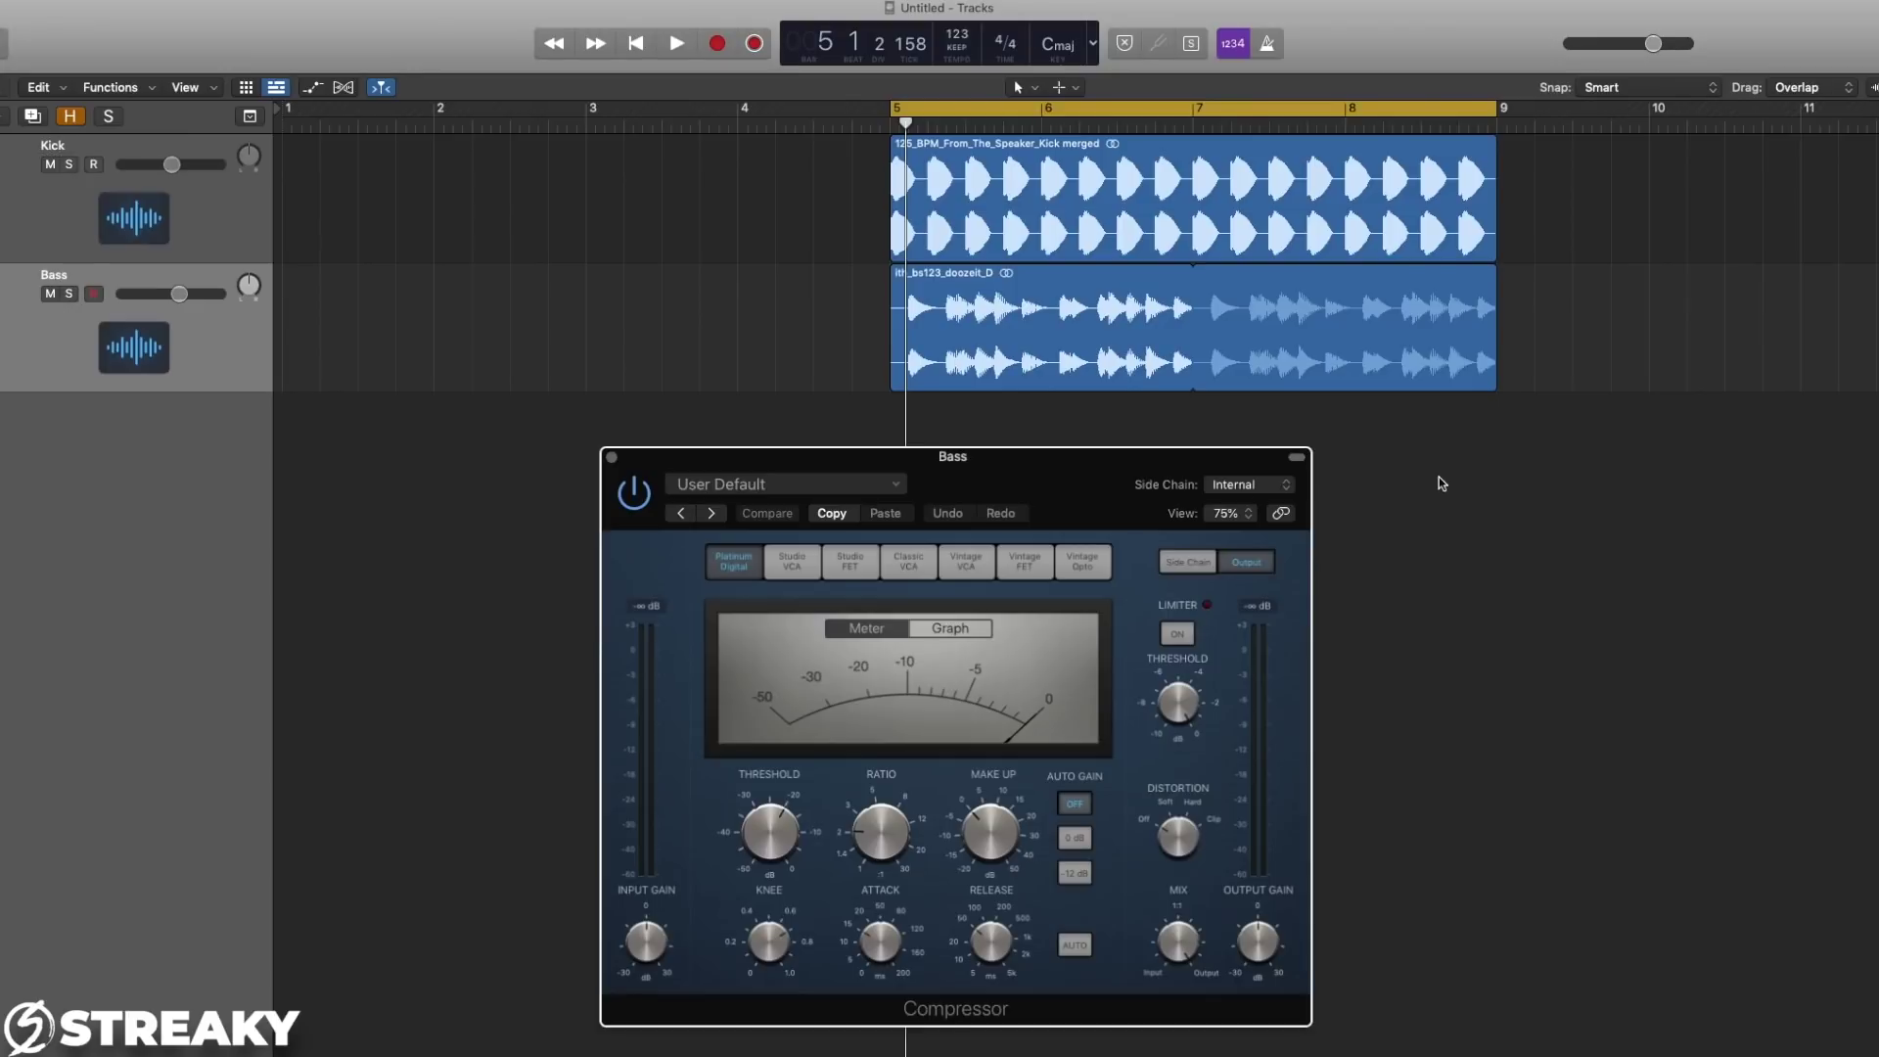
{"action": "scroll", "coordinate": [1442, 483], "scroll_direction": "right", "scroll_amount": 1}
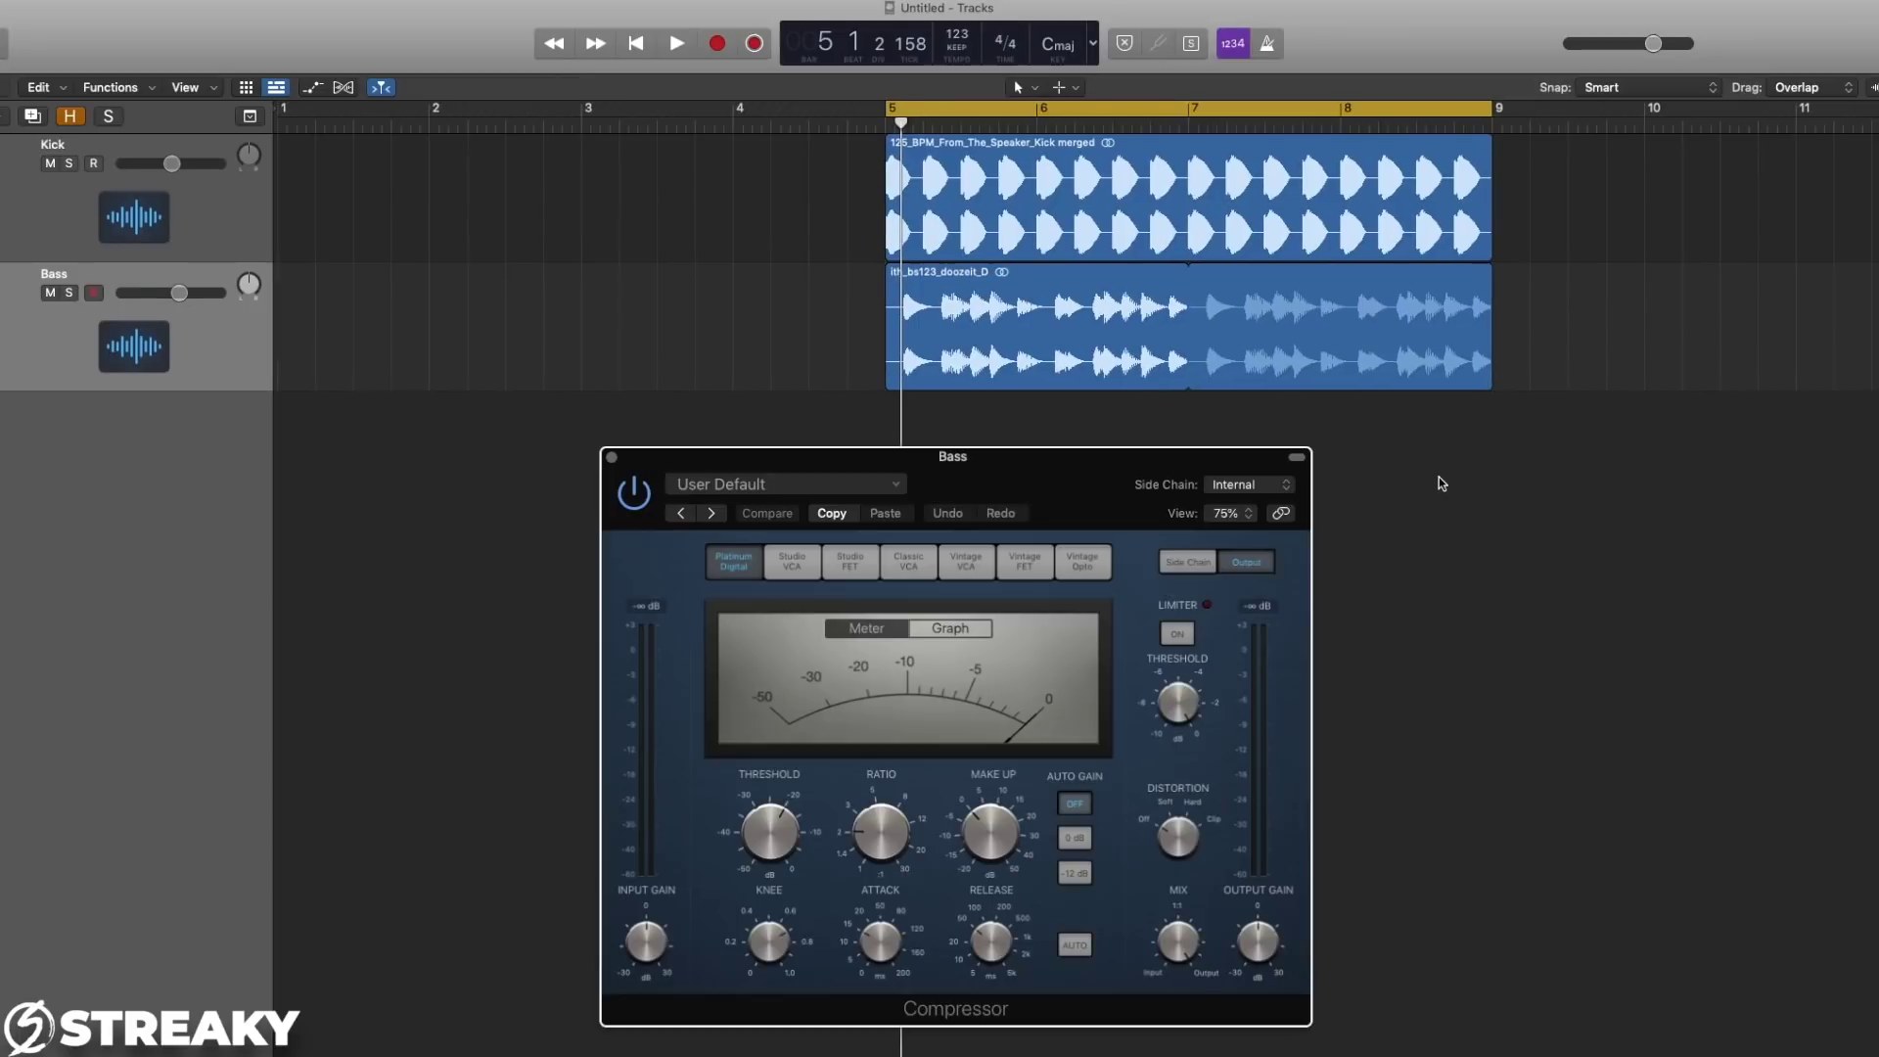
Set the bass compressor's side chain source to Kick (Audio 1) and close the plug-in window.
{"action": "left_click", "coordinate": [1276, 489]}
{"action": "left_click", "coordinate": [1169, 480]}
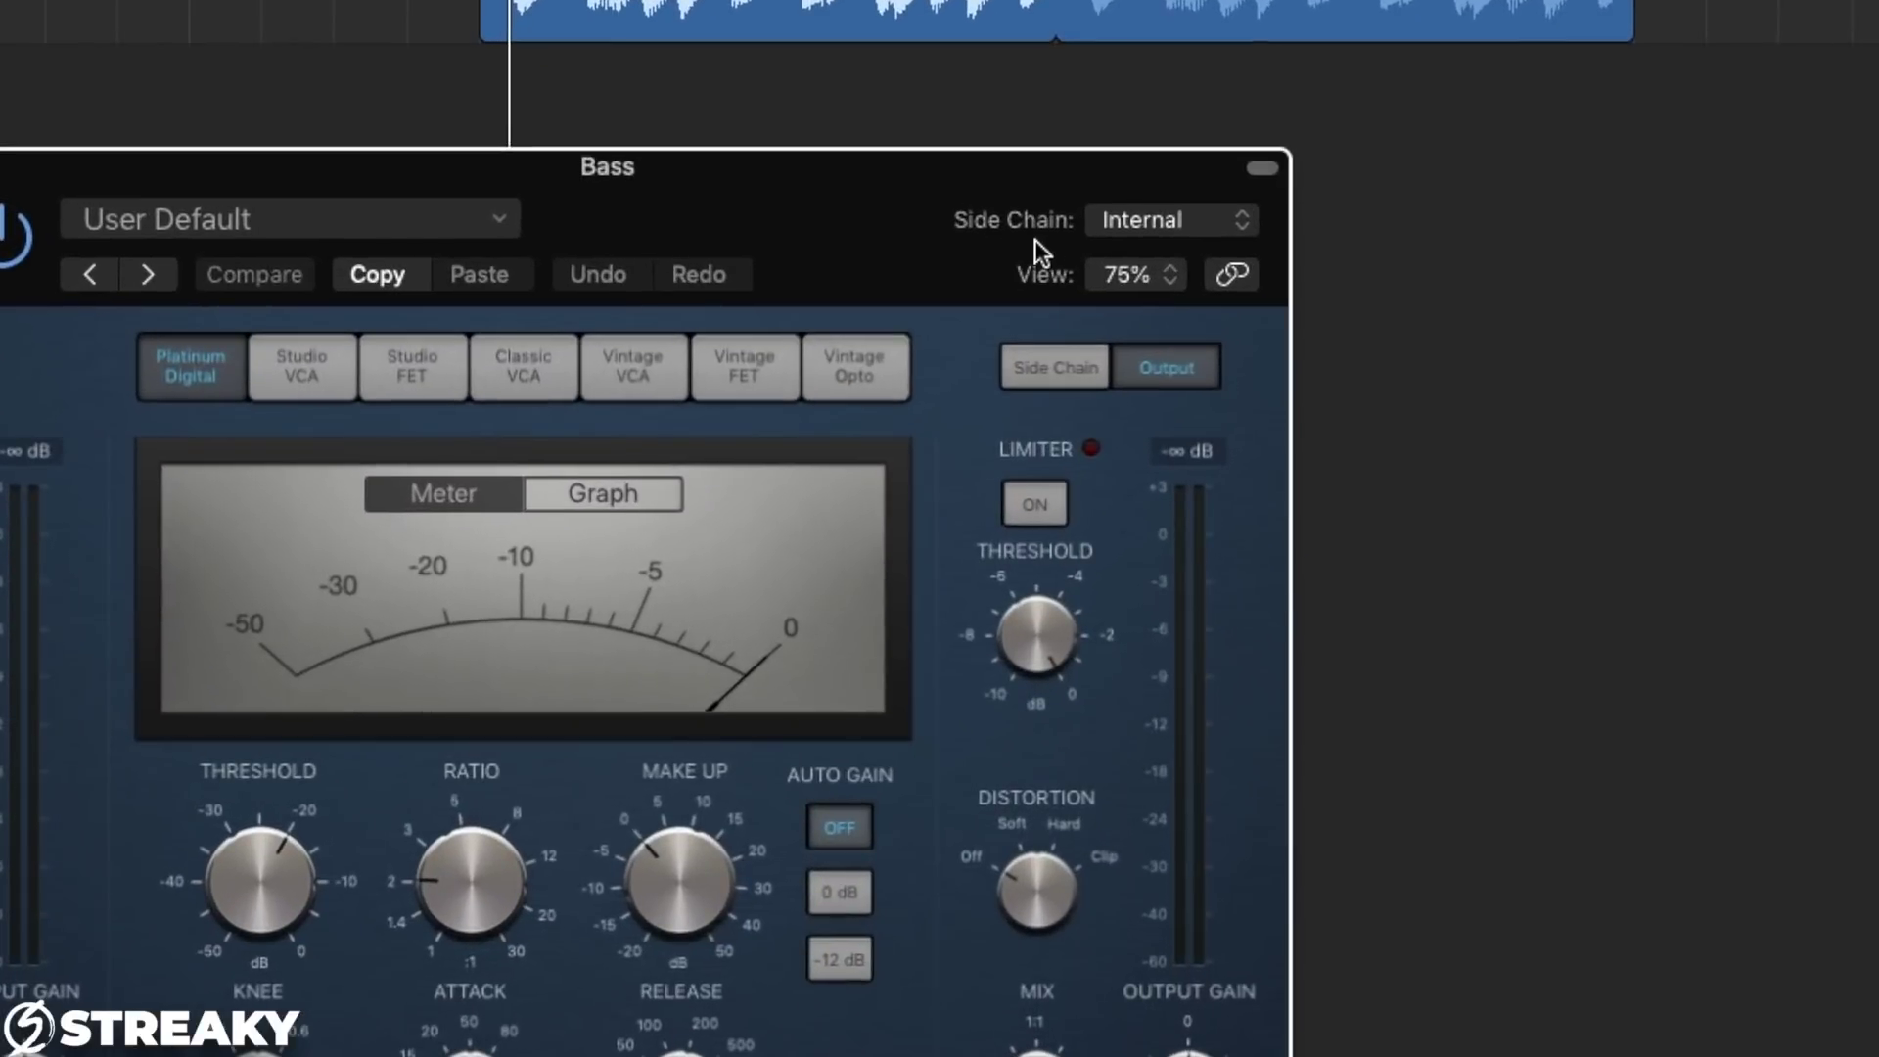
{"action": "left_click", "coordinate": [1171, 232]}
{"action": "mouse_move", "coordinate": [1184, 266]}
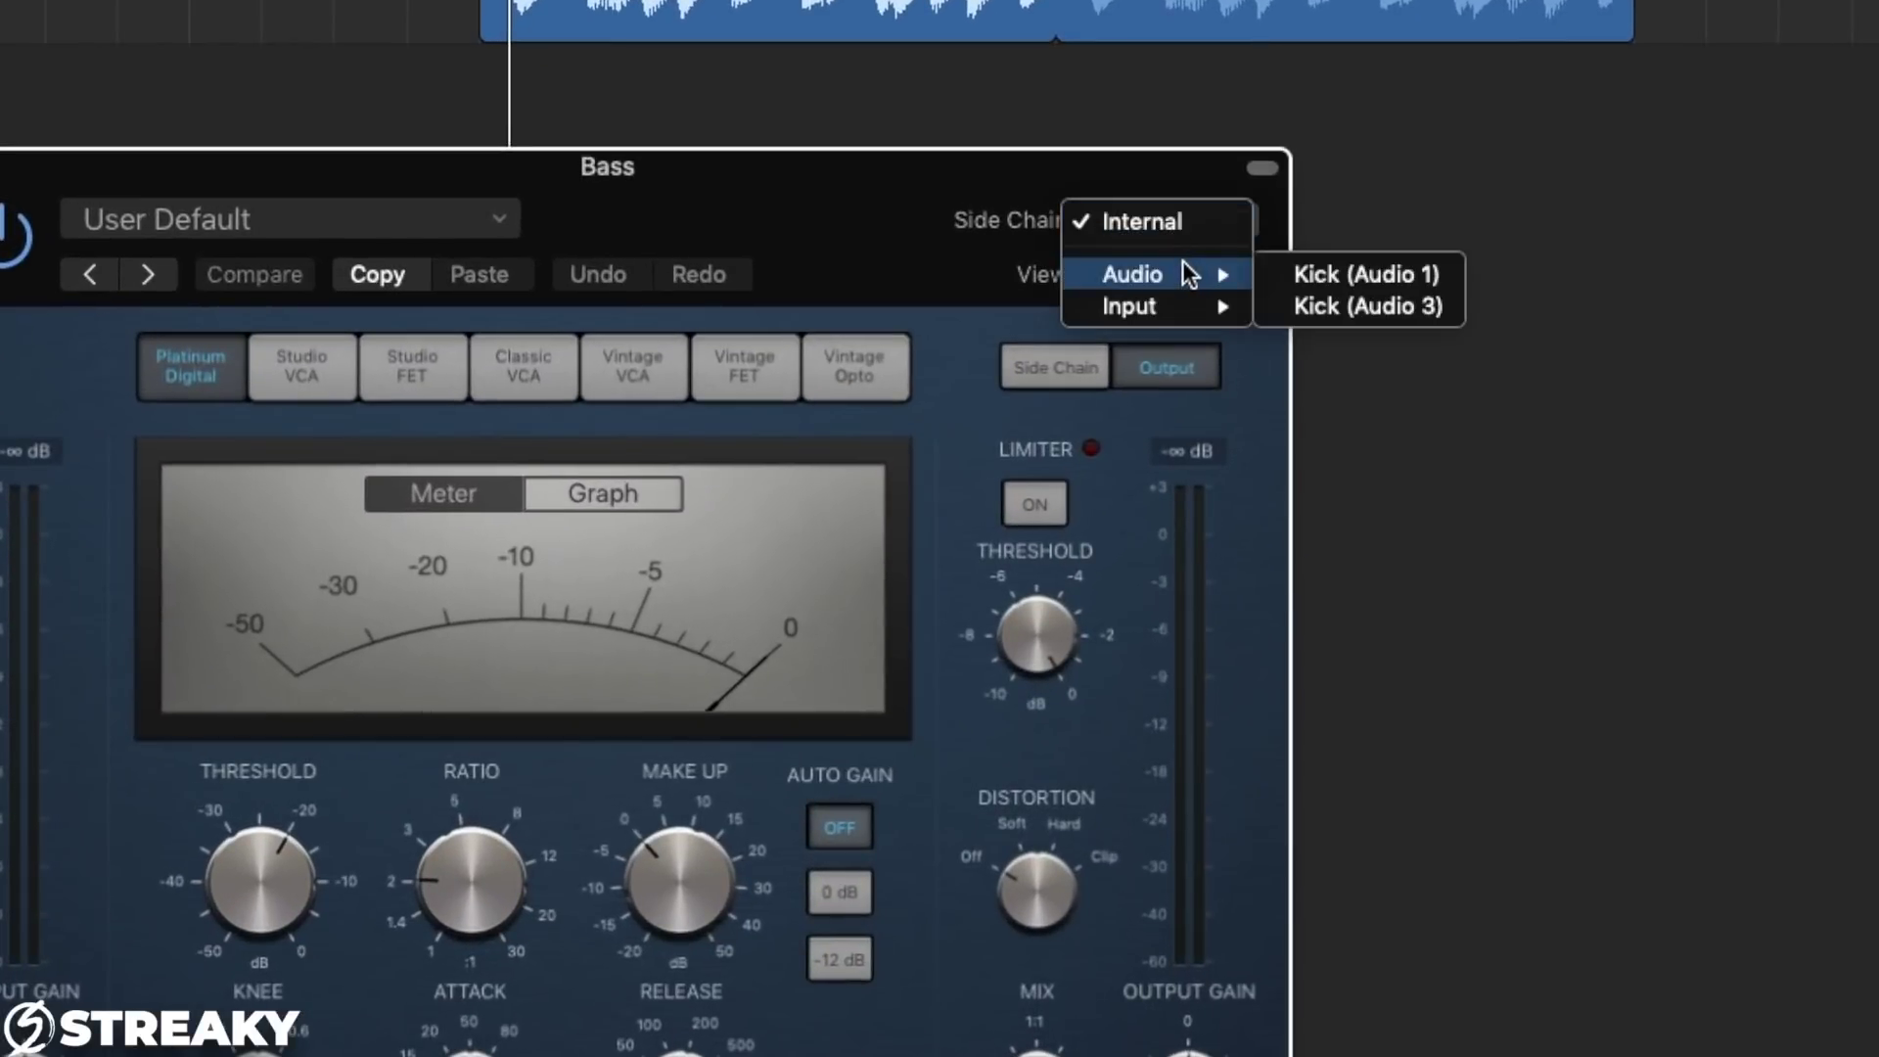
{"action": "left_click", "coordinate": [1360, 278]}
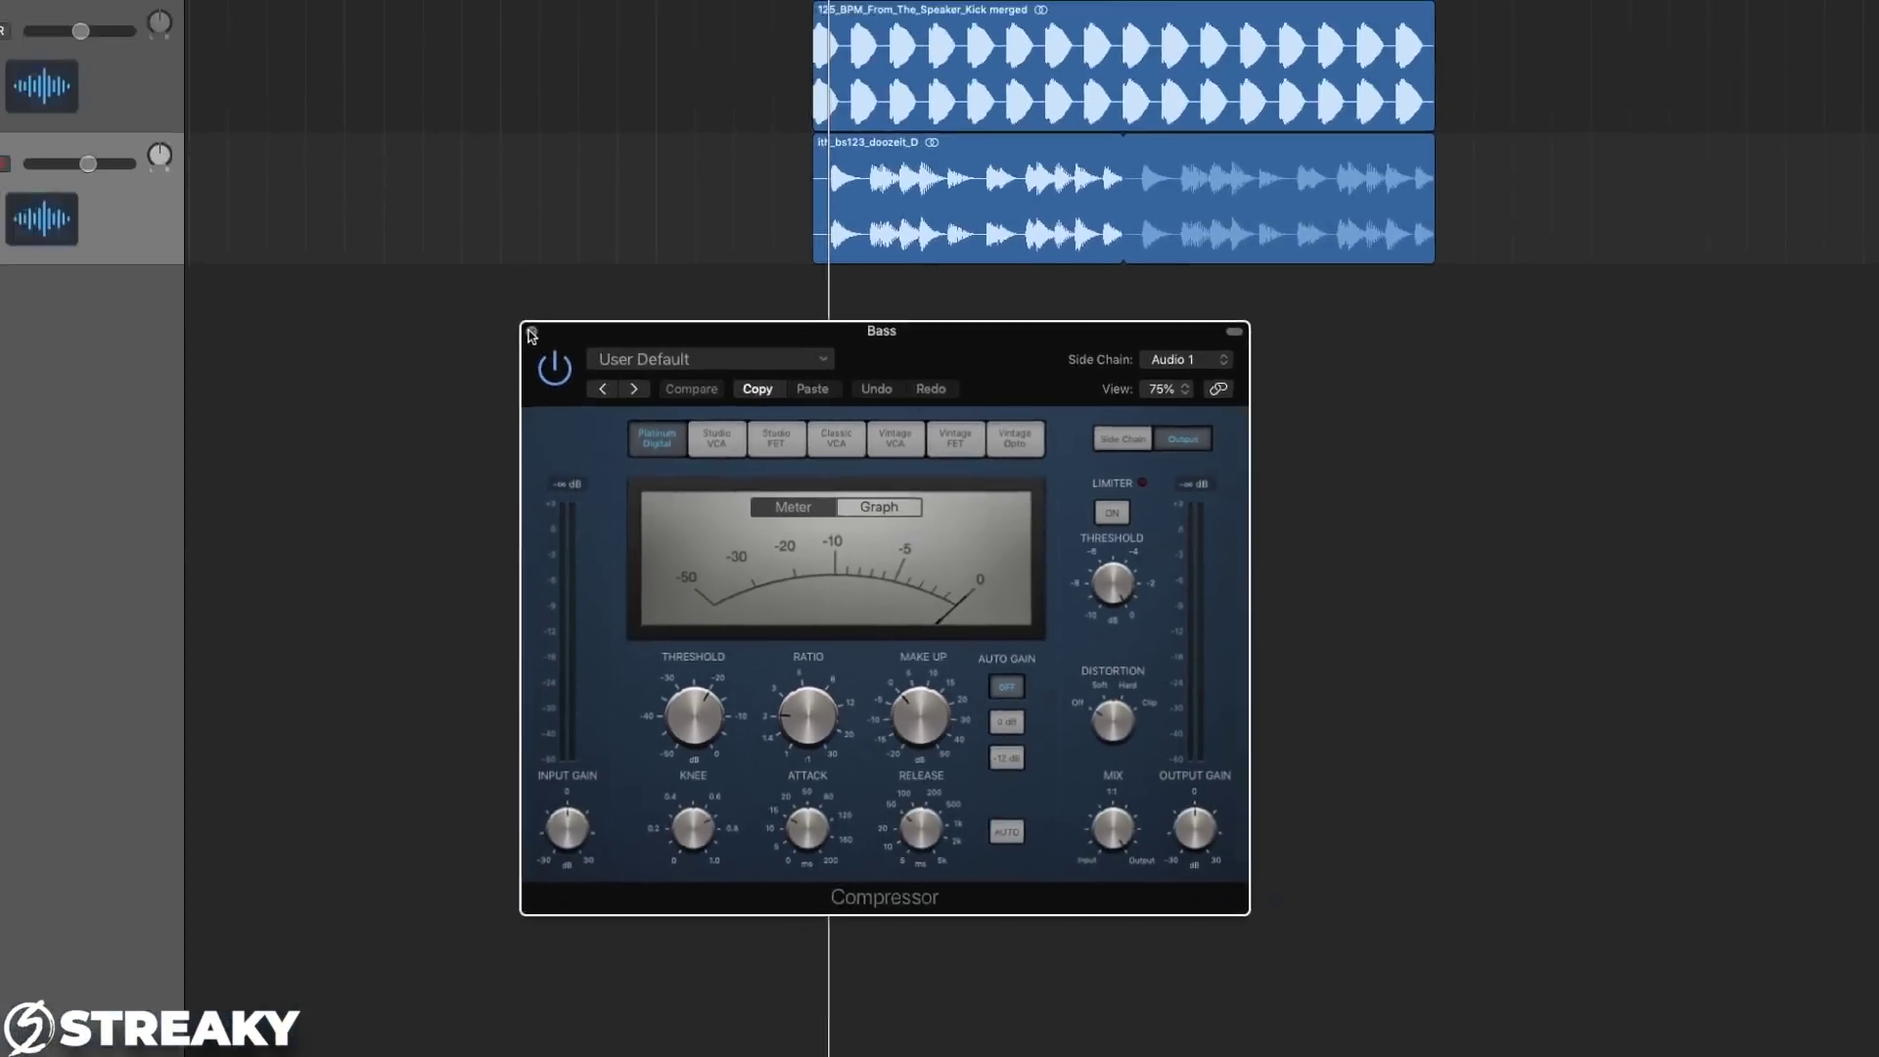
{"action": "key", "text": "super+w"}
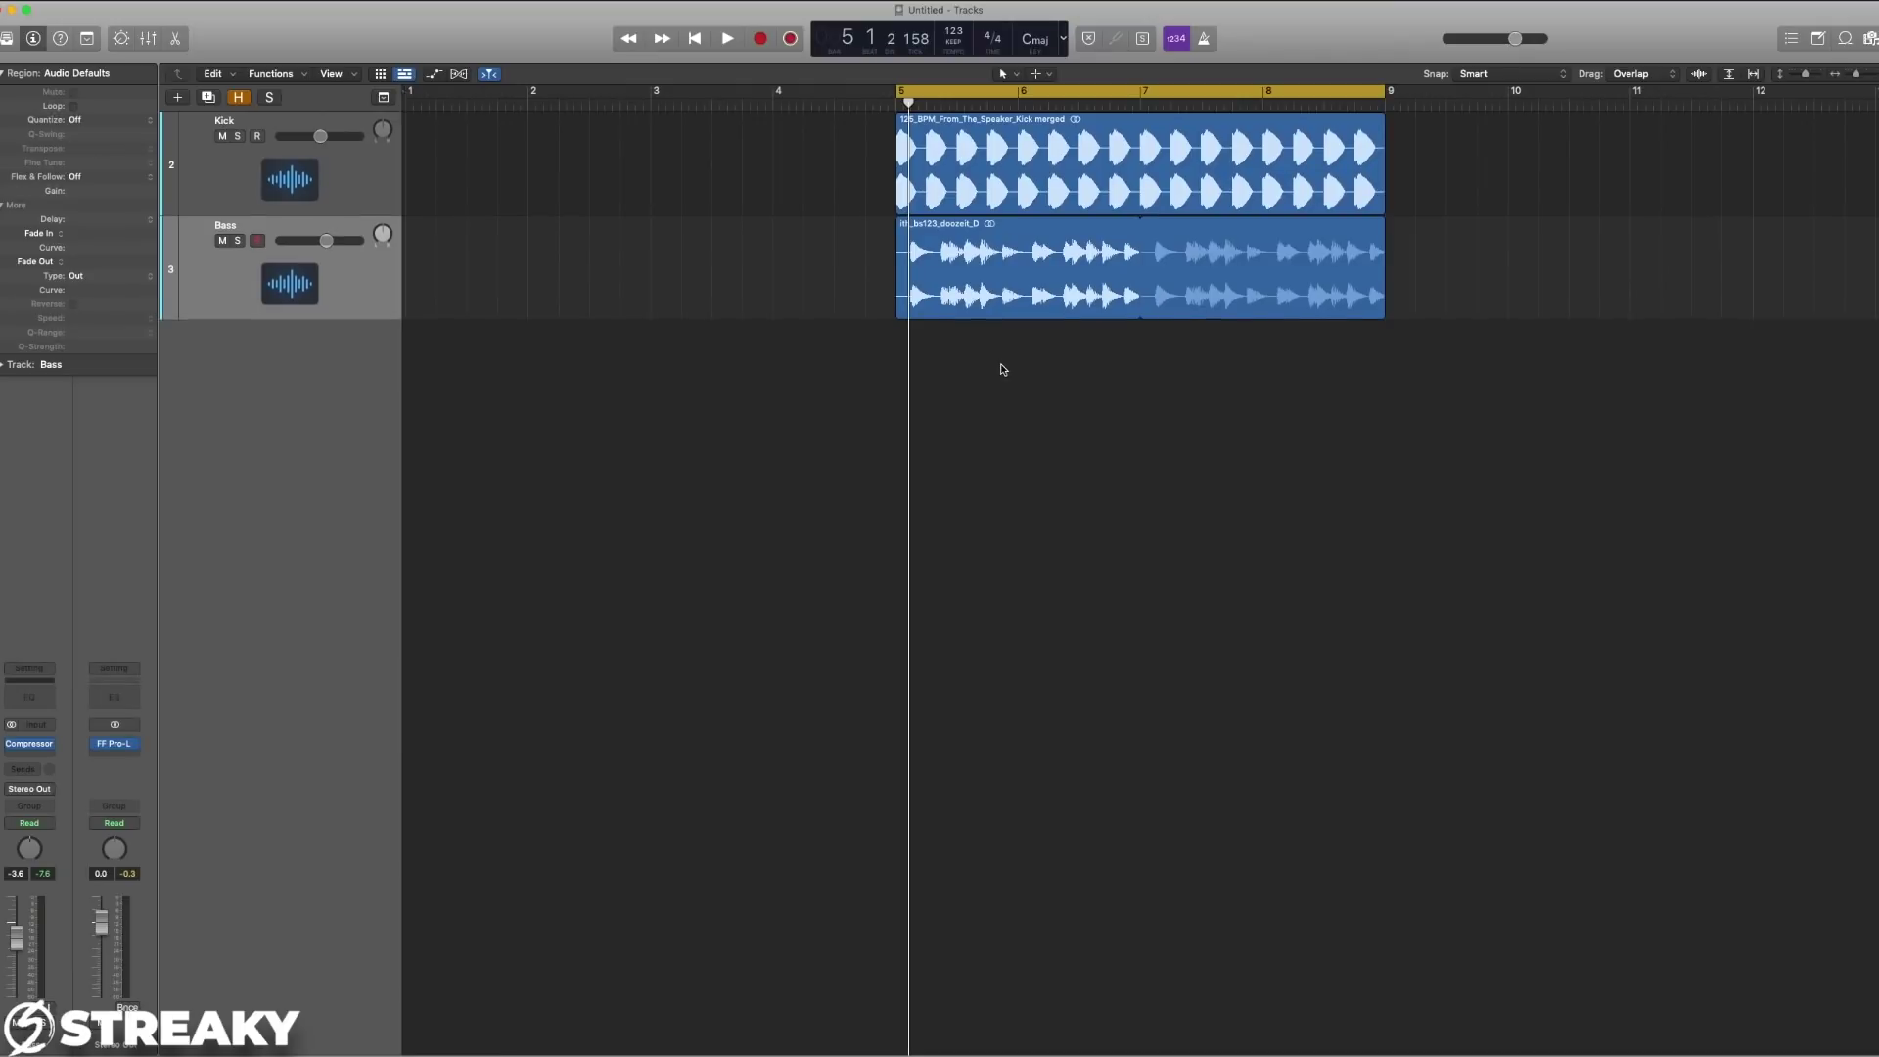
Reopen the bass compressor and set threshold to -50 dB, ratio to 30:1, attack to 0 ms and release to its minimum.
{"action": "left_click", "coordinate": [30, 744]}
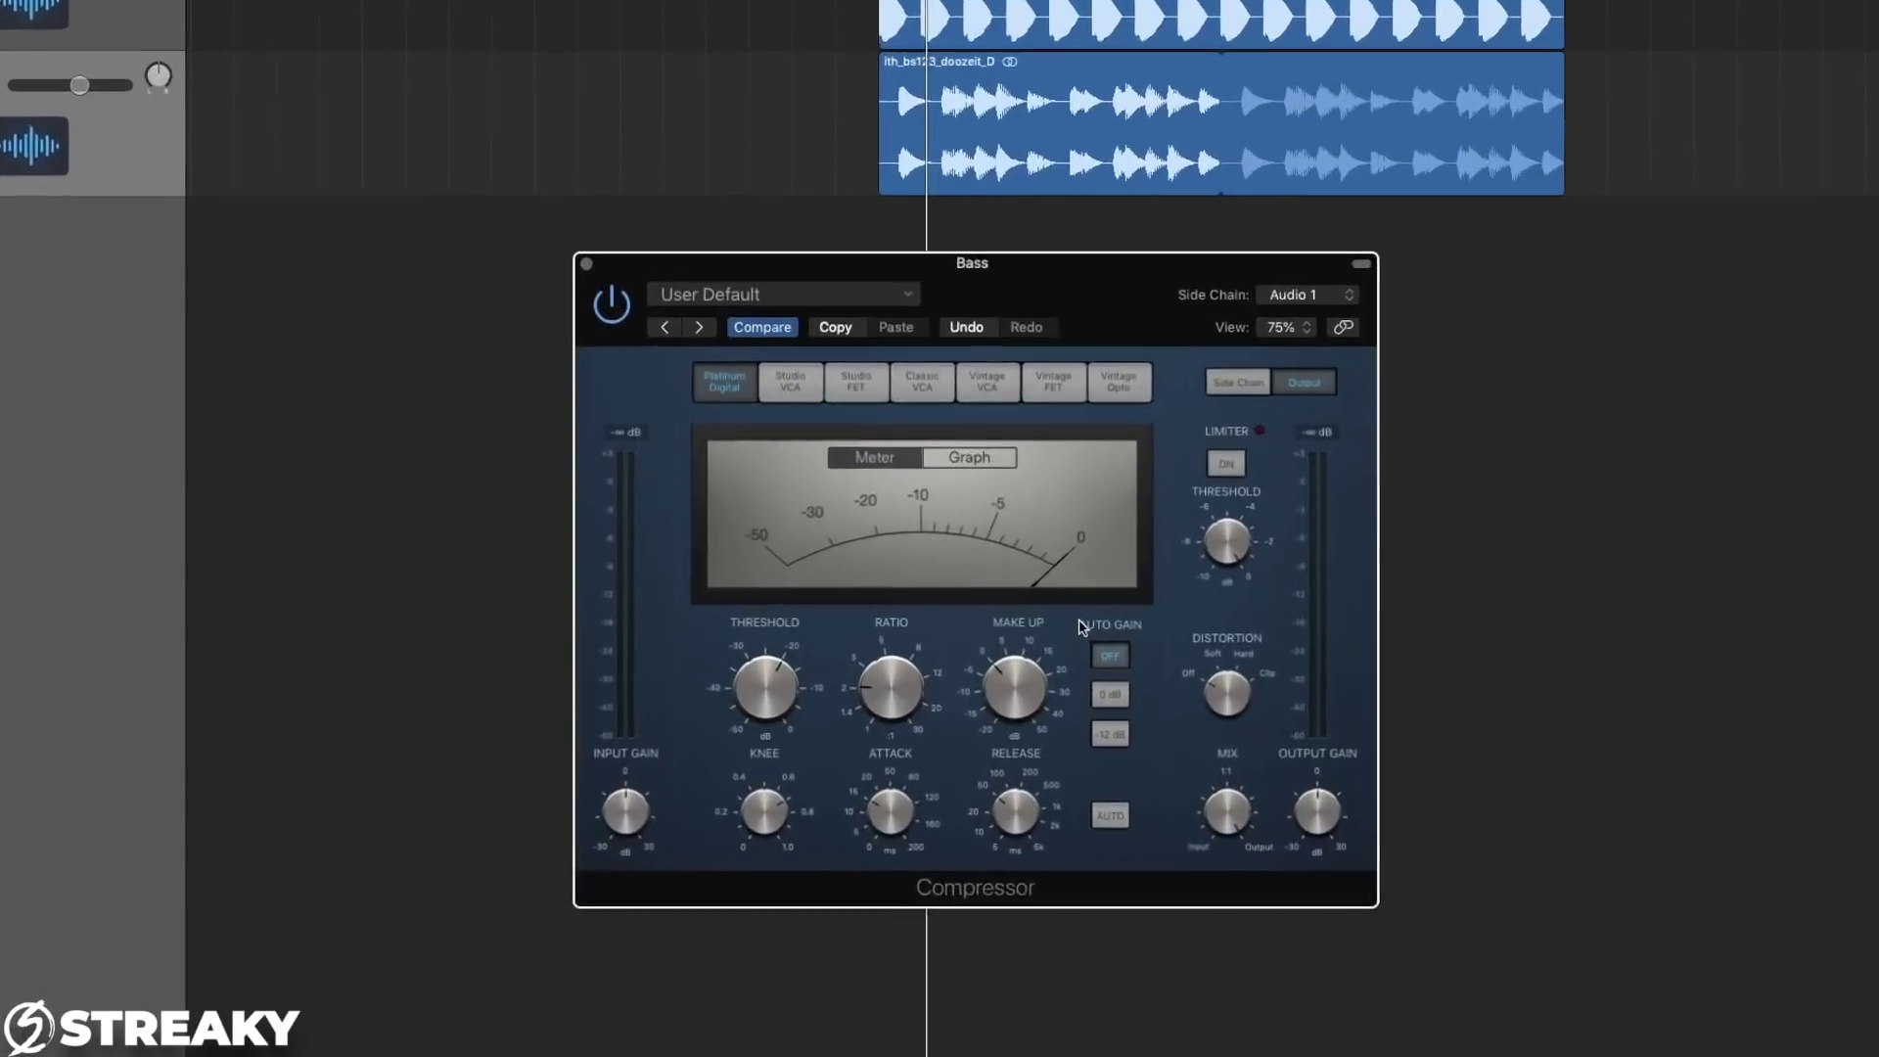
{"action": "mouse_move", "coordinate": [783, 695]}
{"action": "left_click_drag", "start_coordinate": [687, 731], "coordinate": [699, 926]}
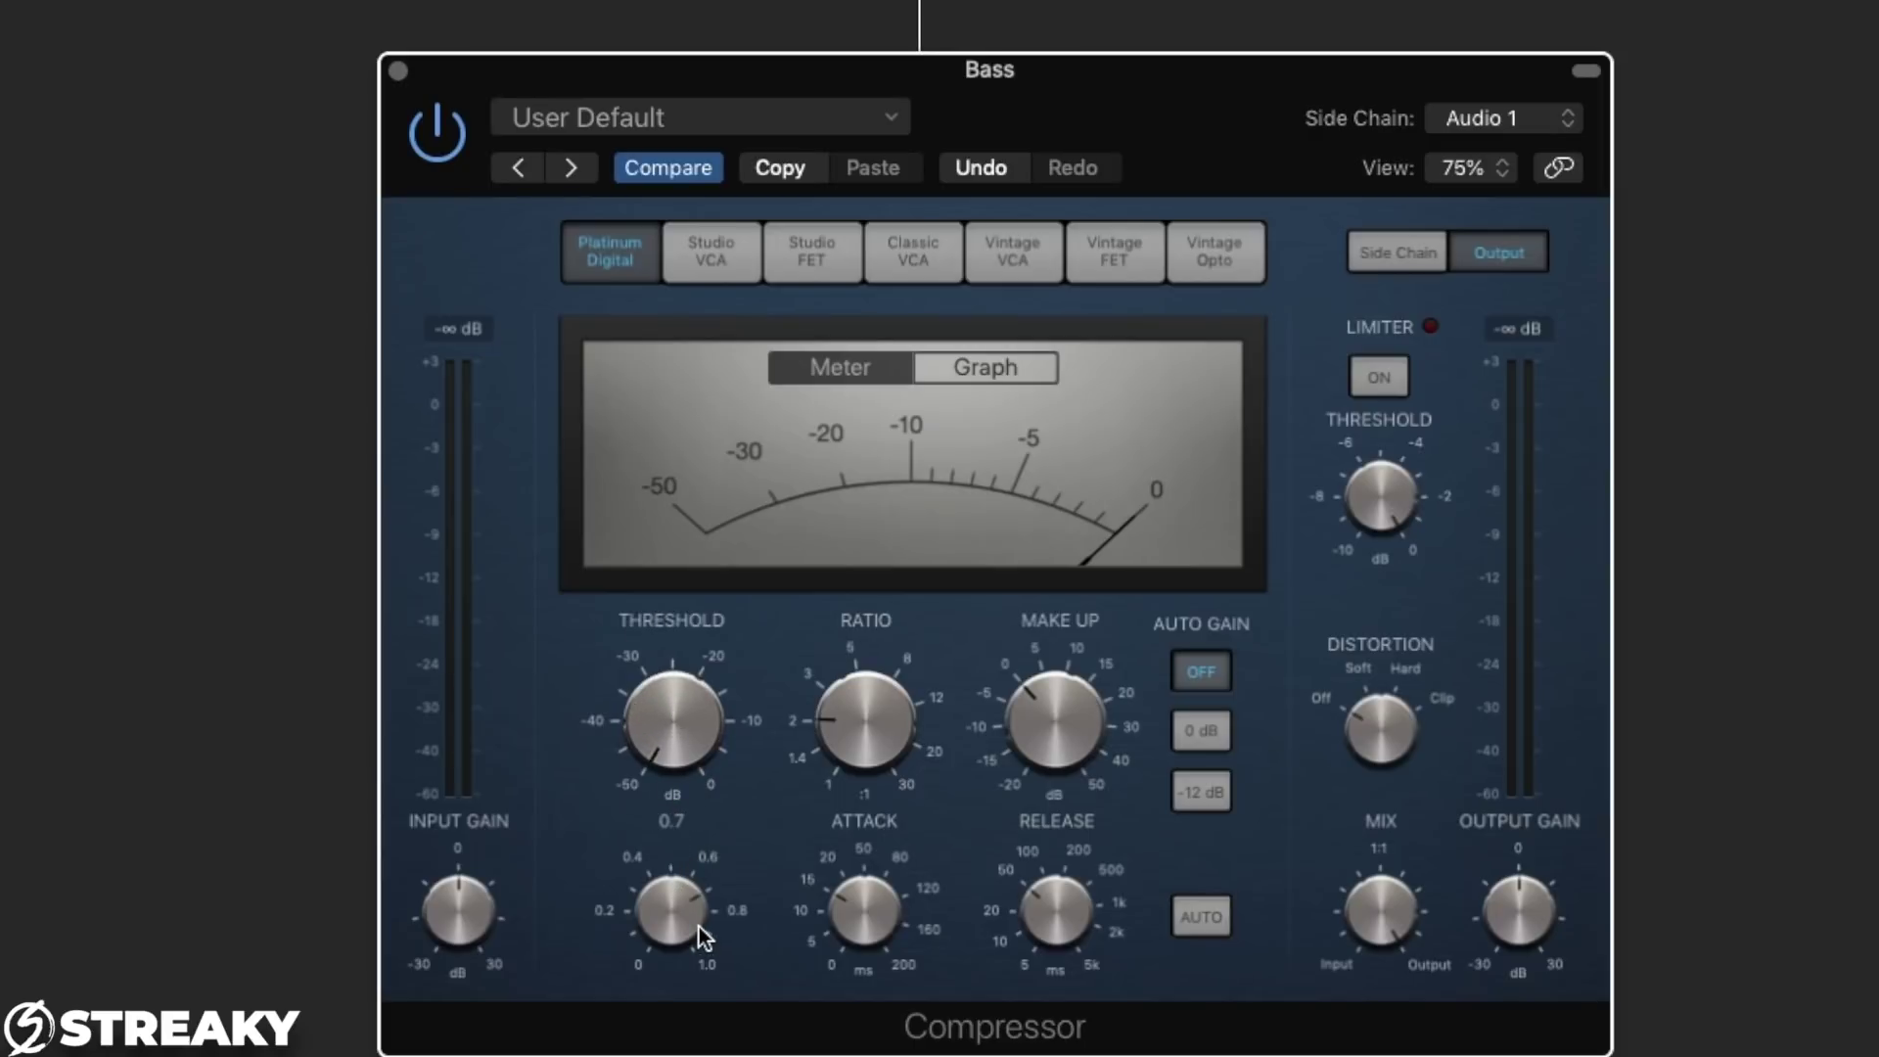
{"action": "left_click_drag", "start_coordinate": [846, 736], "coordinate": [871, 446]}
{"action": "left_click_drag", "start_coordinate": [871, 904], "coordinate": [867, 1007]}
{"action": "left_click_drag", "start_coordinate": [1056, 910], "coordinate": [1057, 1008]}
Raise the compressor's threshold to just above -20 dB and lower the ratio to 6.8:1 while listening to the loop.
{"action": "left_click", "coordinate": [683, 766]}
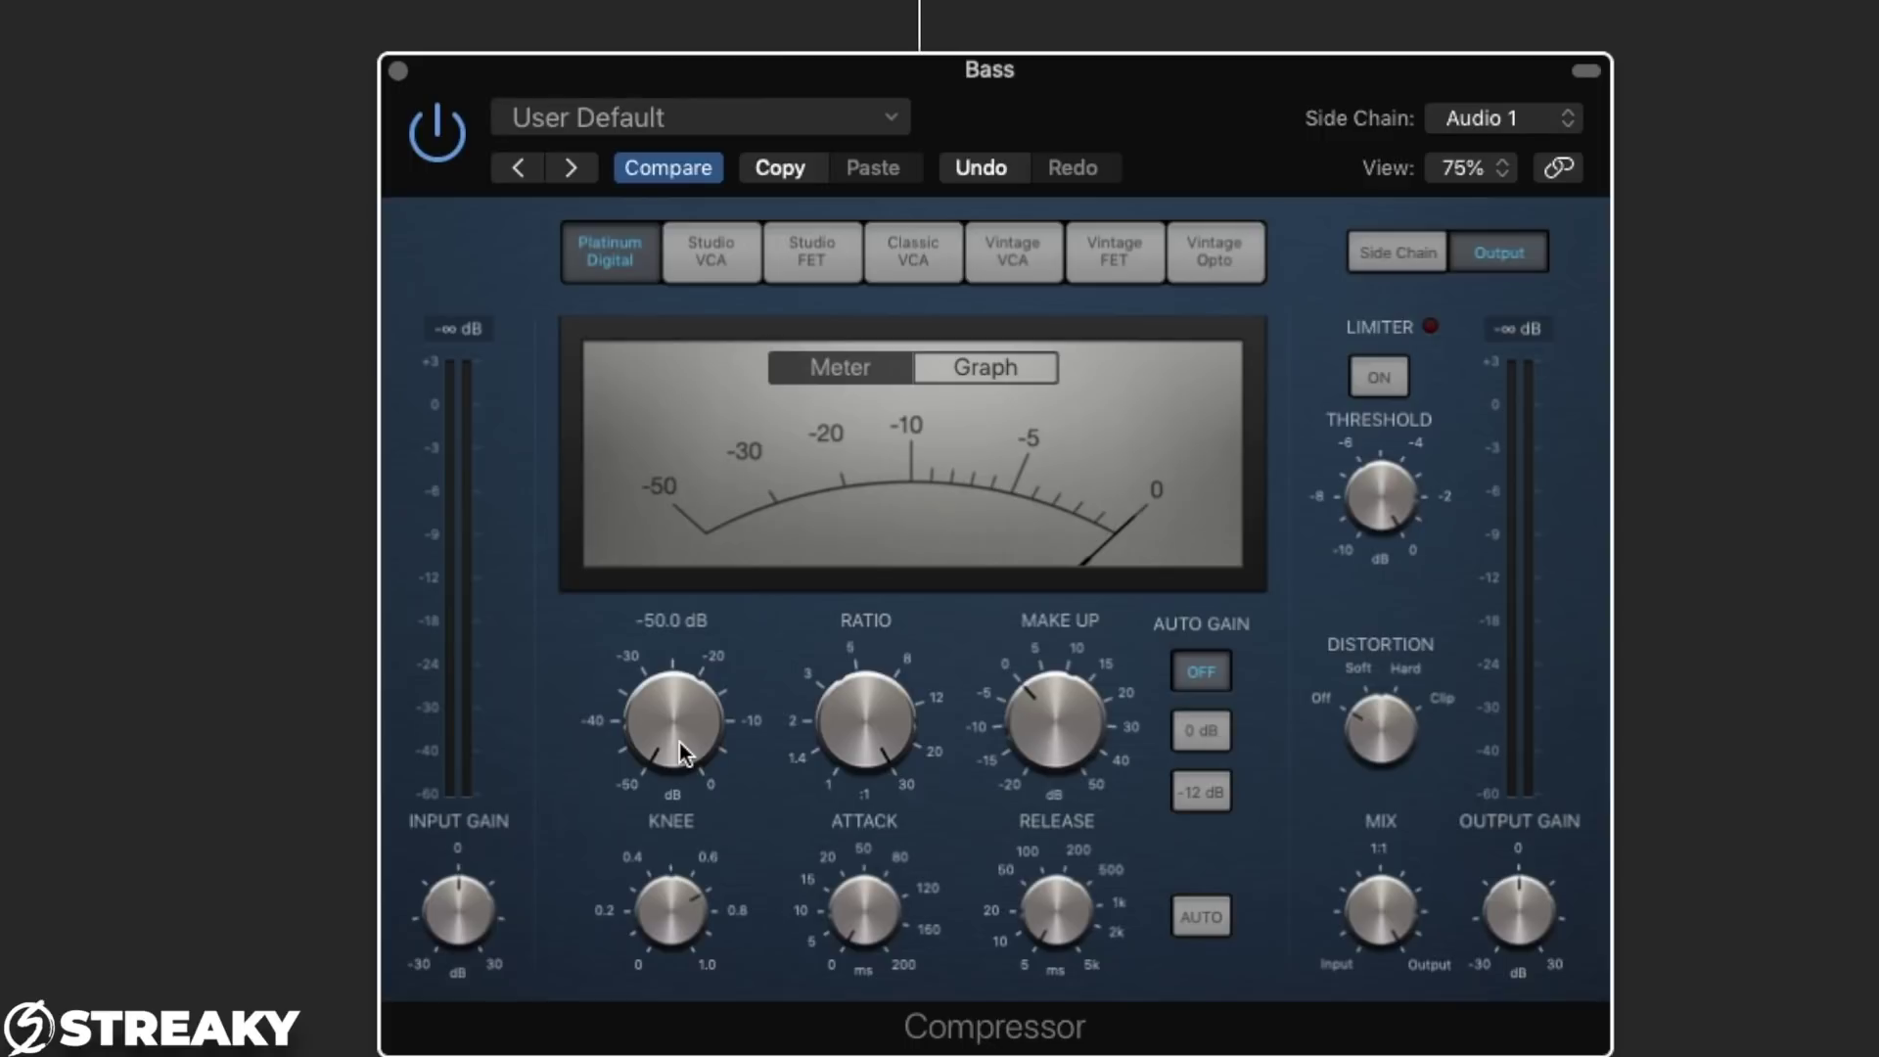
{"action": "left_click_drag", "start_coordinate": [682, 754], "coordinate": [730, 532]}
{"action": "left_click_drag", "start_coordinate": [867, 724], "coordinate": [855, 831]}
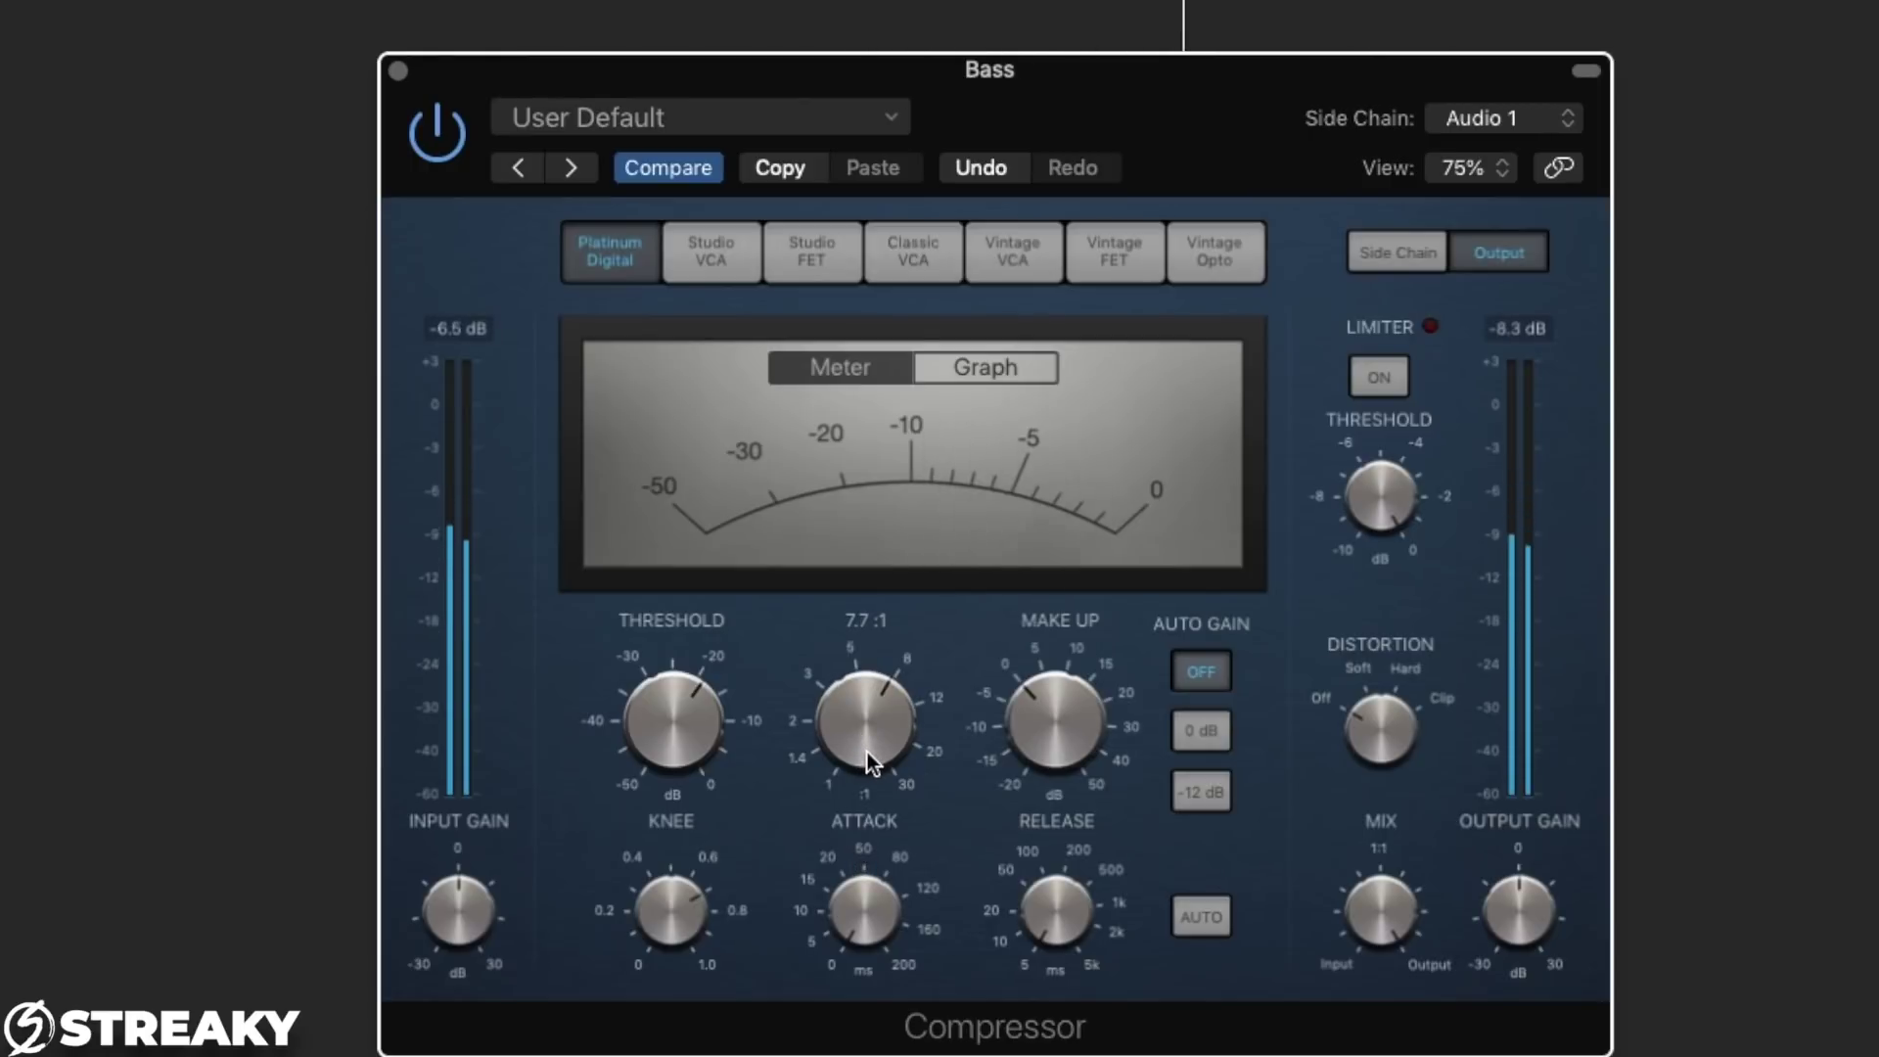
{"action": "mouse_move", "coordinate": [867, 752]}
{"action": "left_mouse_down"}
{"action": "mouse_move", "coordinate": [885, 527]}
{"action": "mouse_move", "coordinate": [891, 700]}
{"action": "mouse_move", "coordinate": [873, 720]}
{"action": "left_mouse_up"}
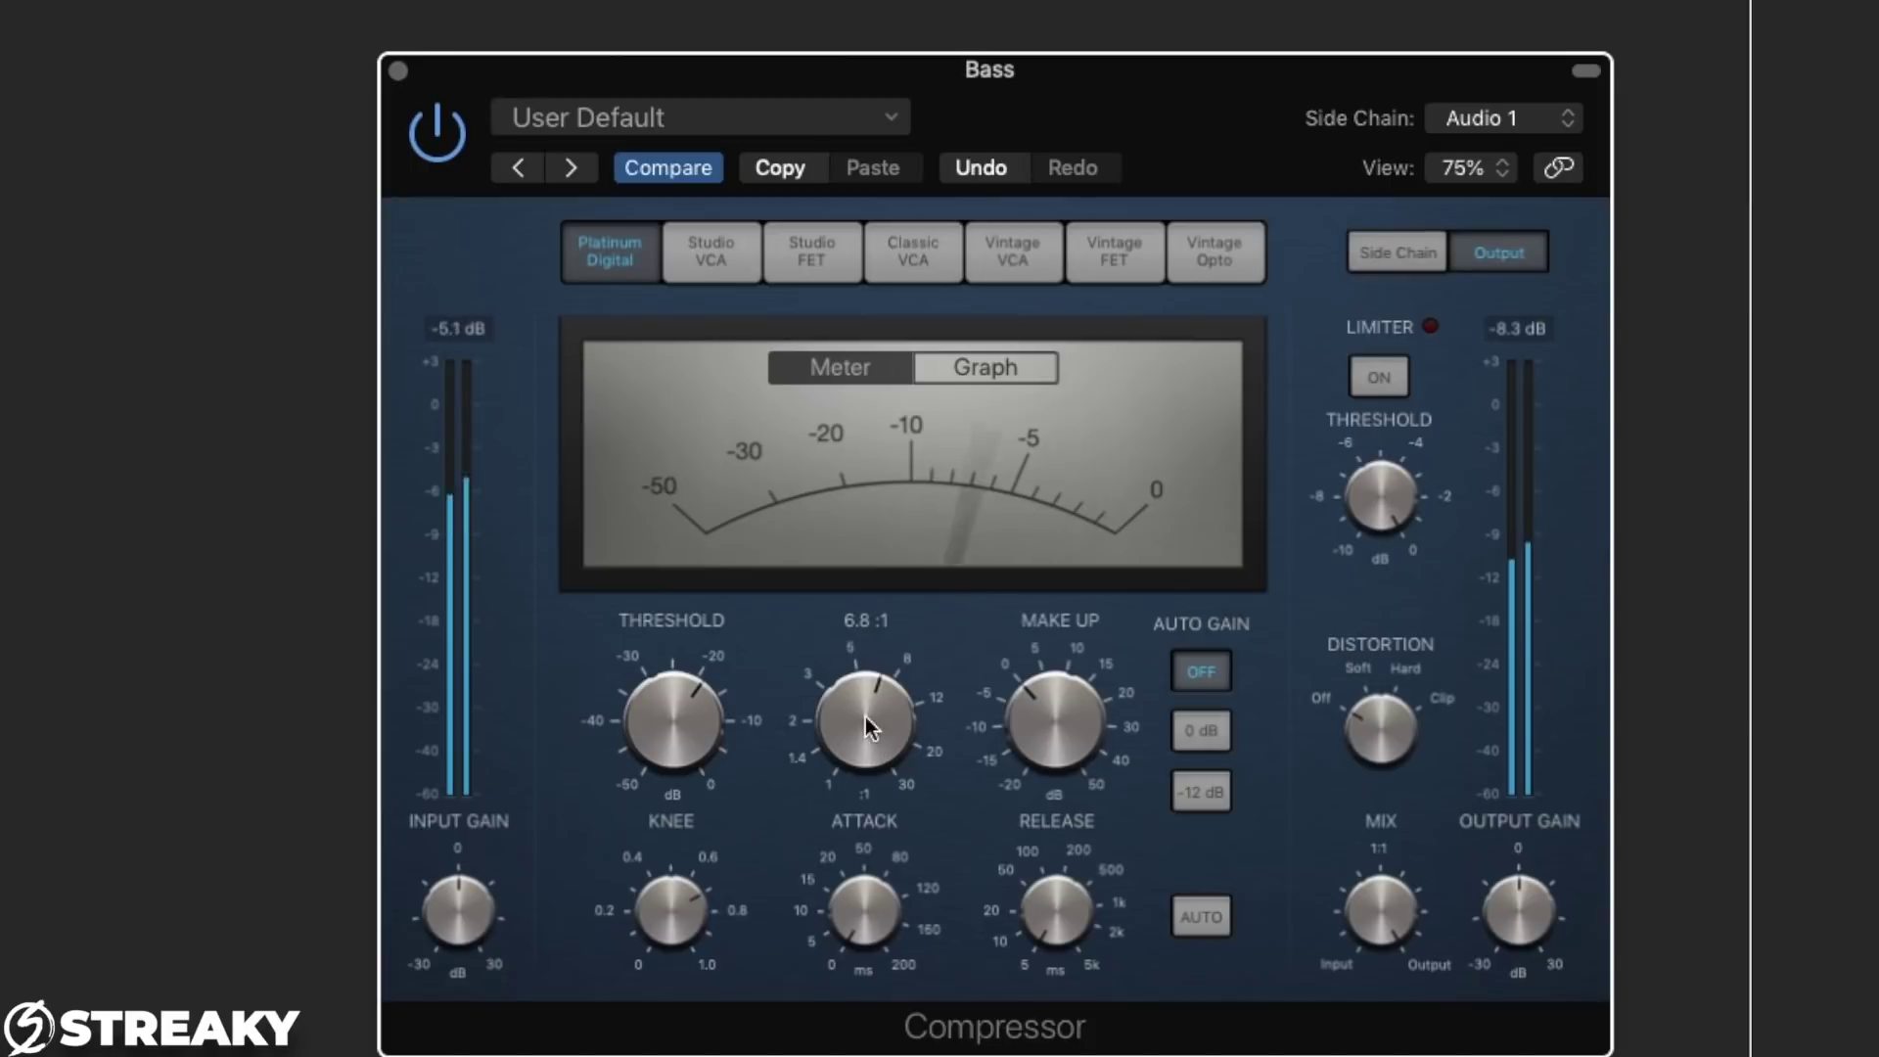
{"action": "mouse_move", "coordinate": [942, 930]}
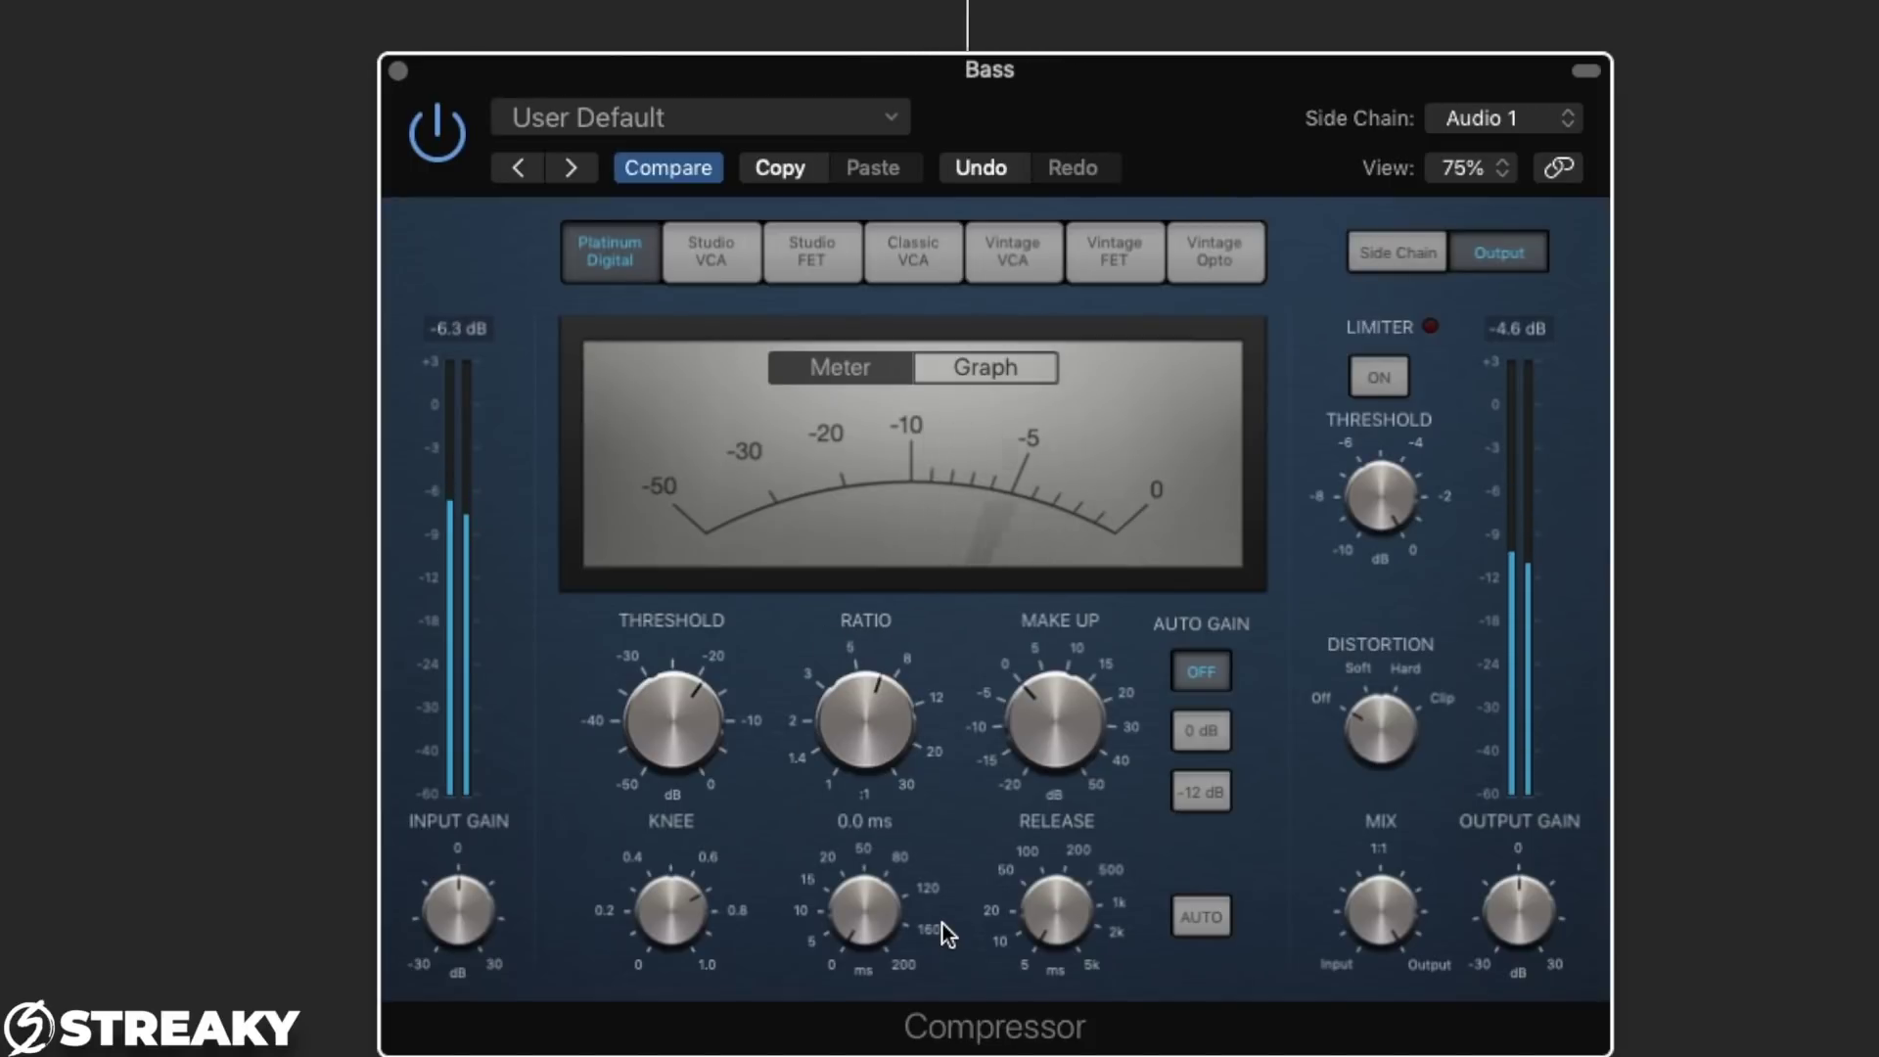
{"action": "key", "text": "space"}
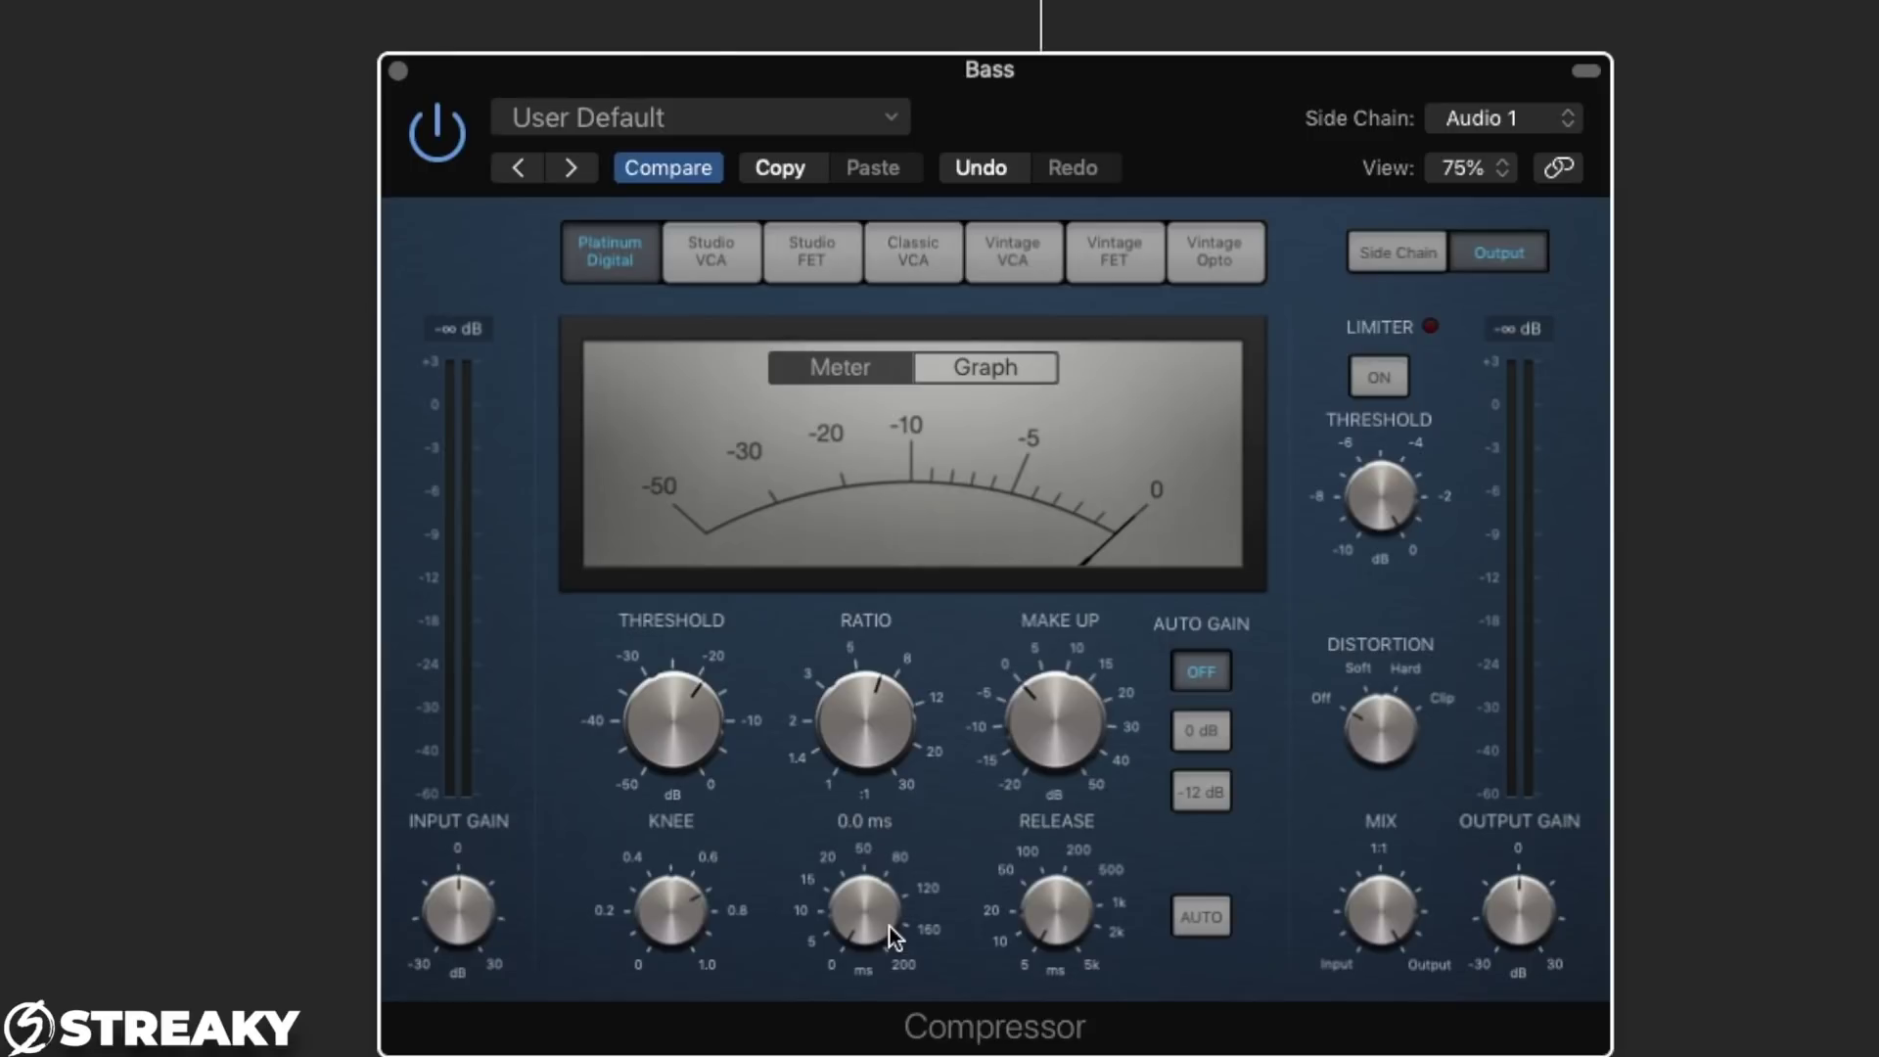
Switch to the browser's bpm calculator and calculate the note durations for 123 bpm.
{"action": "mouse_move", "coordinate": [1065, 949]}
{"action": "mouse_move", "coordinate": [928, 991]}
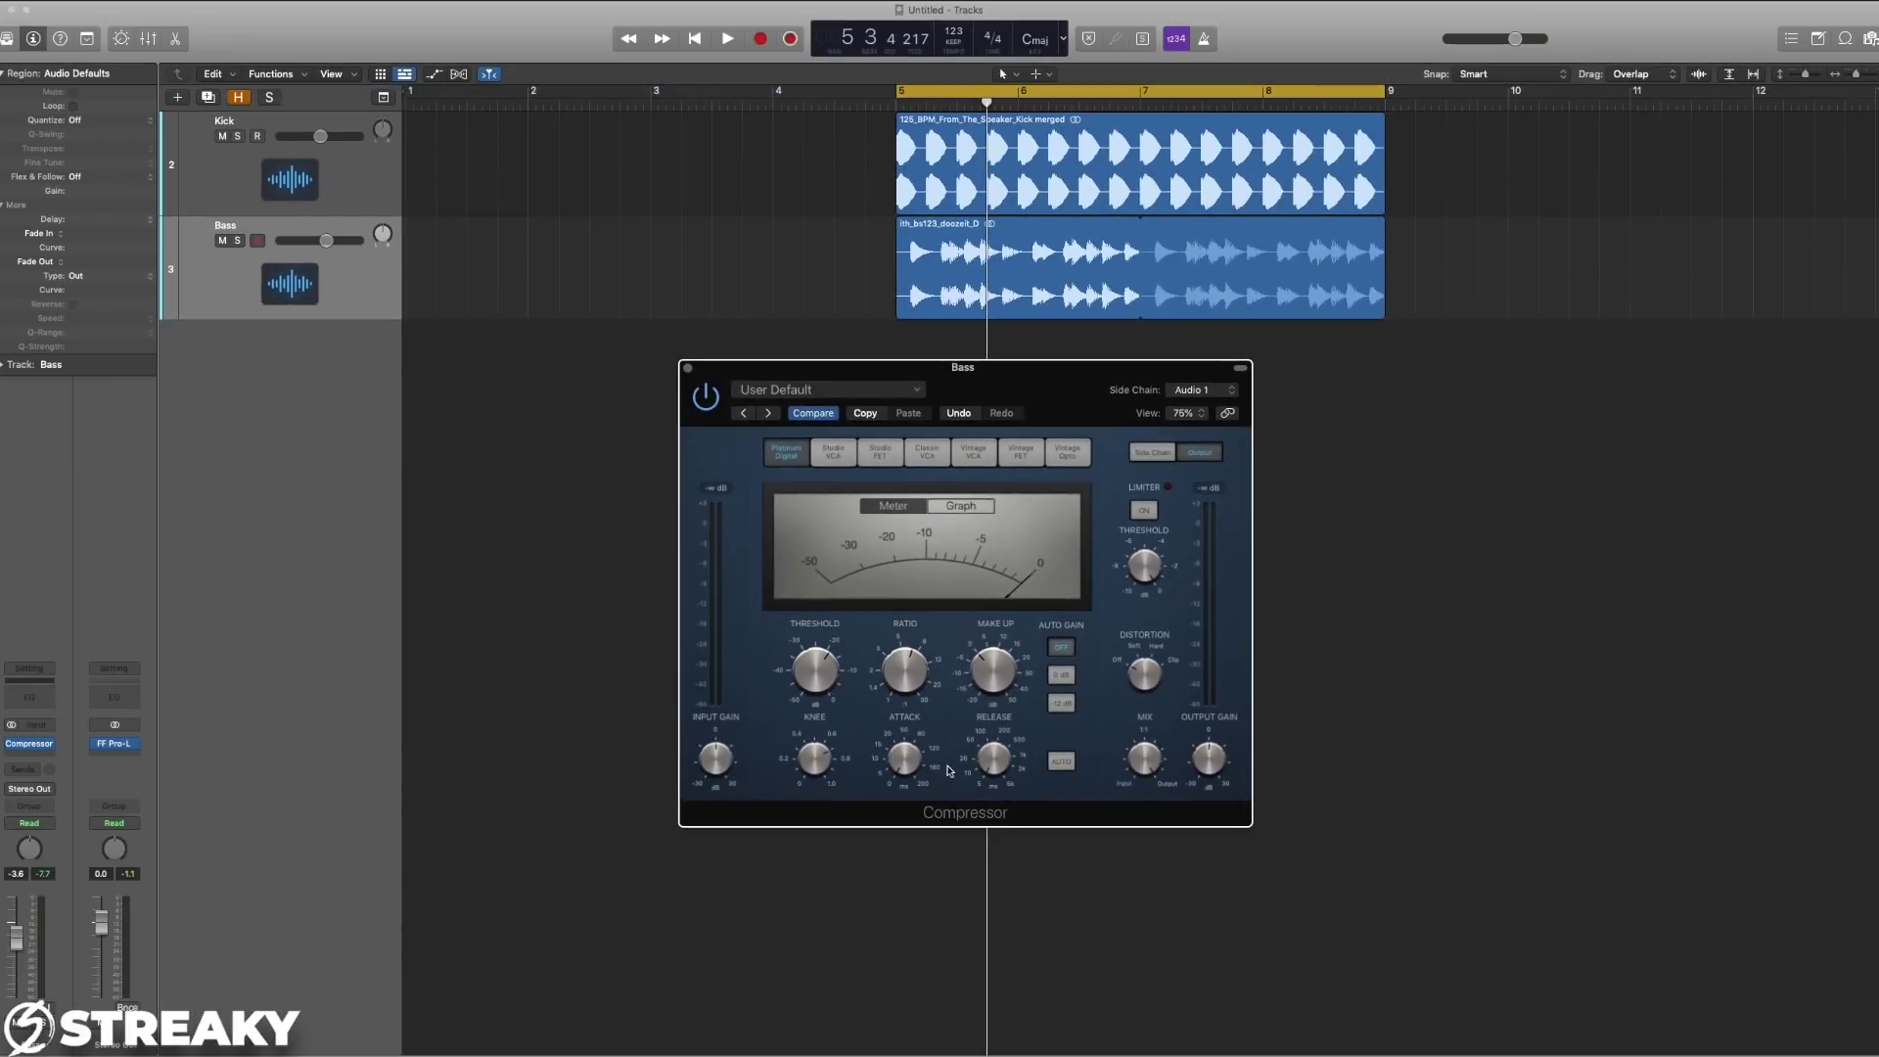
{"action": "key", "text": "super+Tab"}
{"action": "key", "text": "super+Tab"}
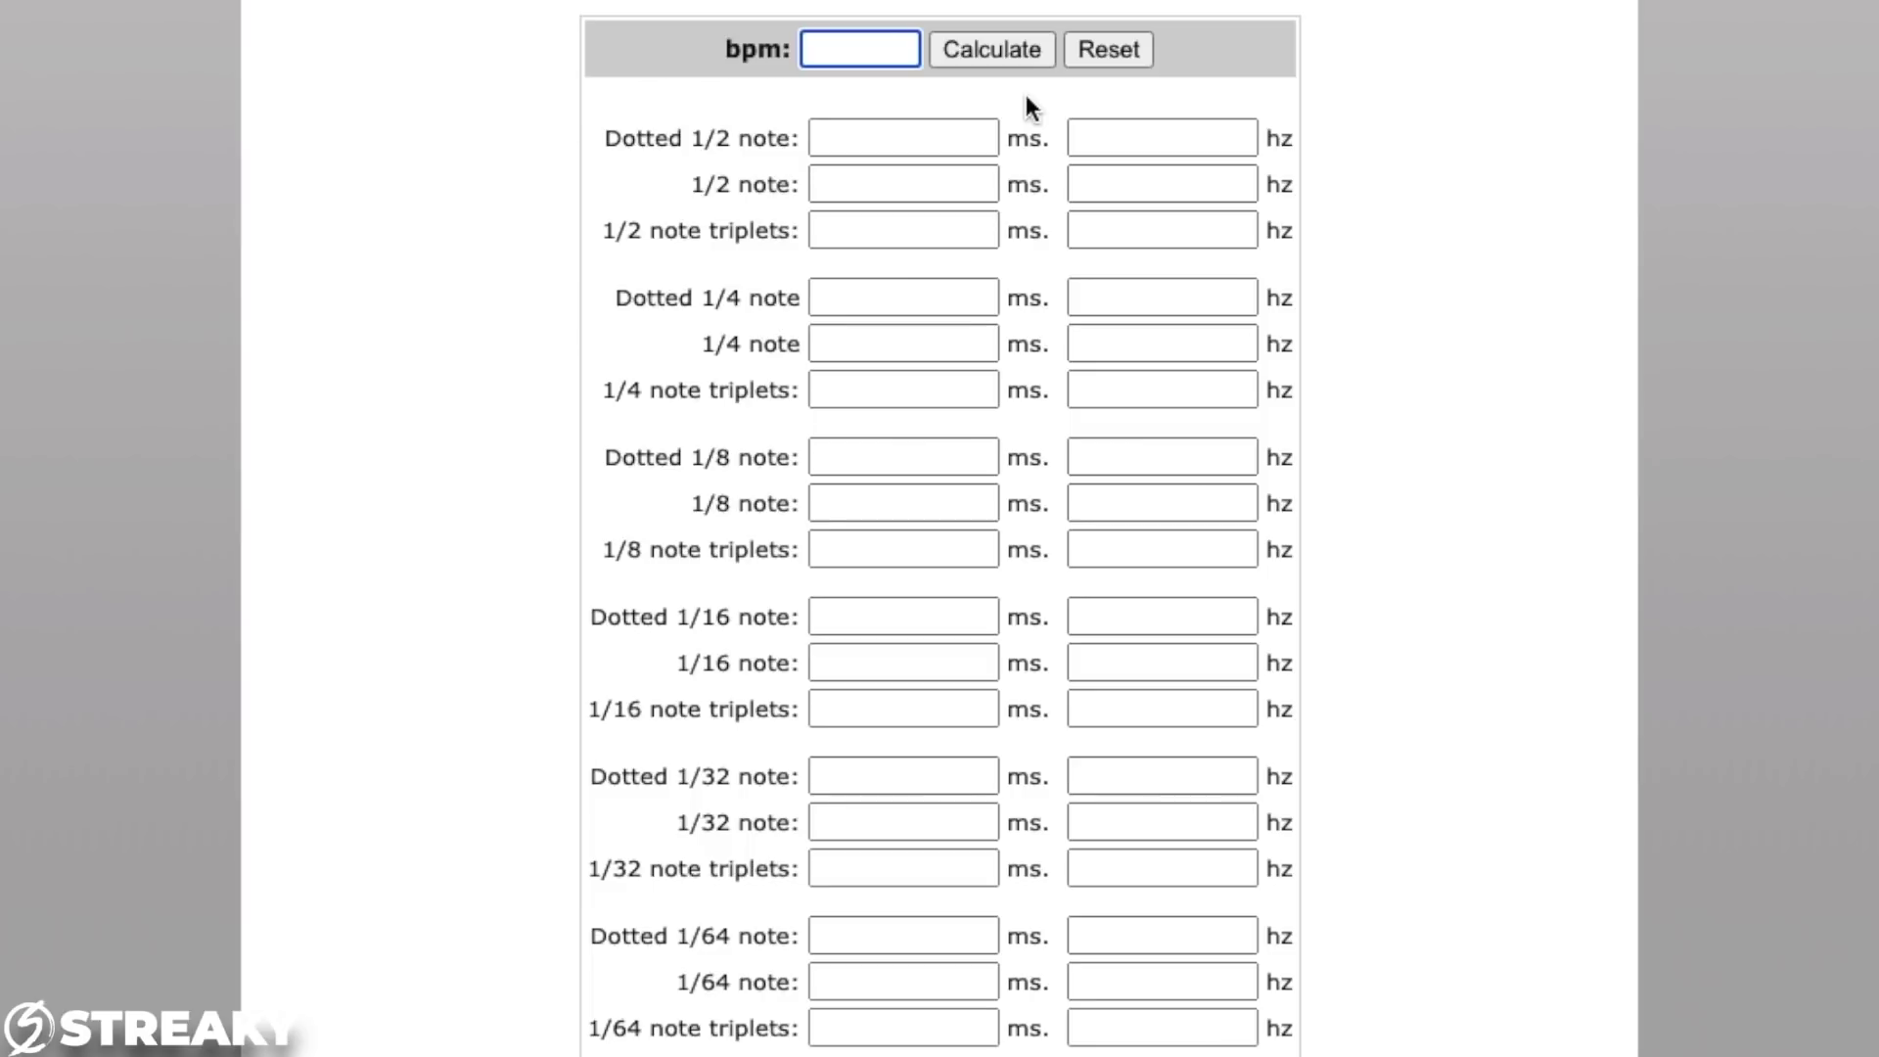
{"action": "type", "text": "123"}
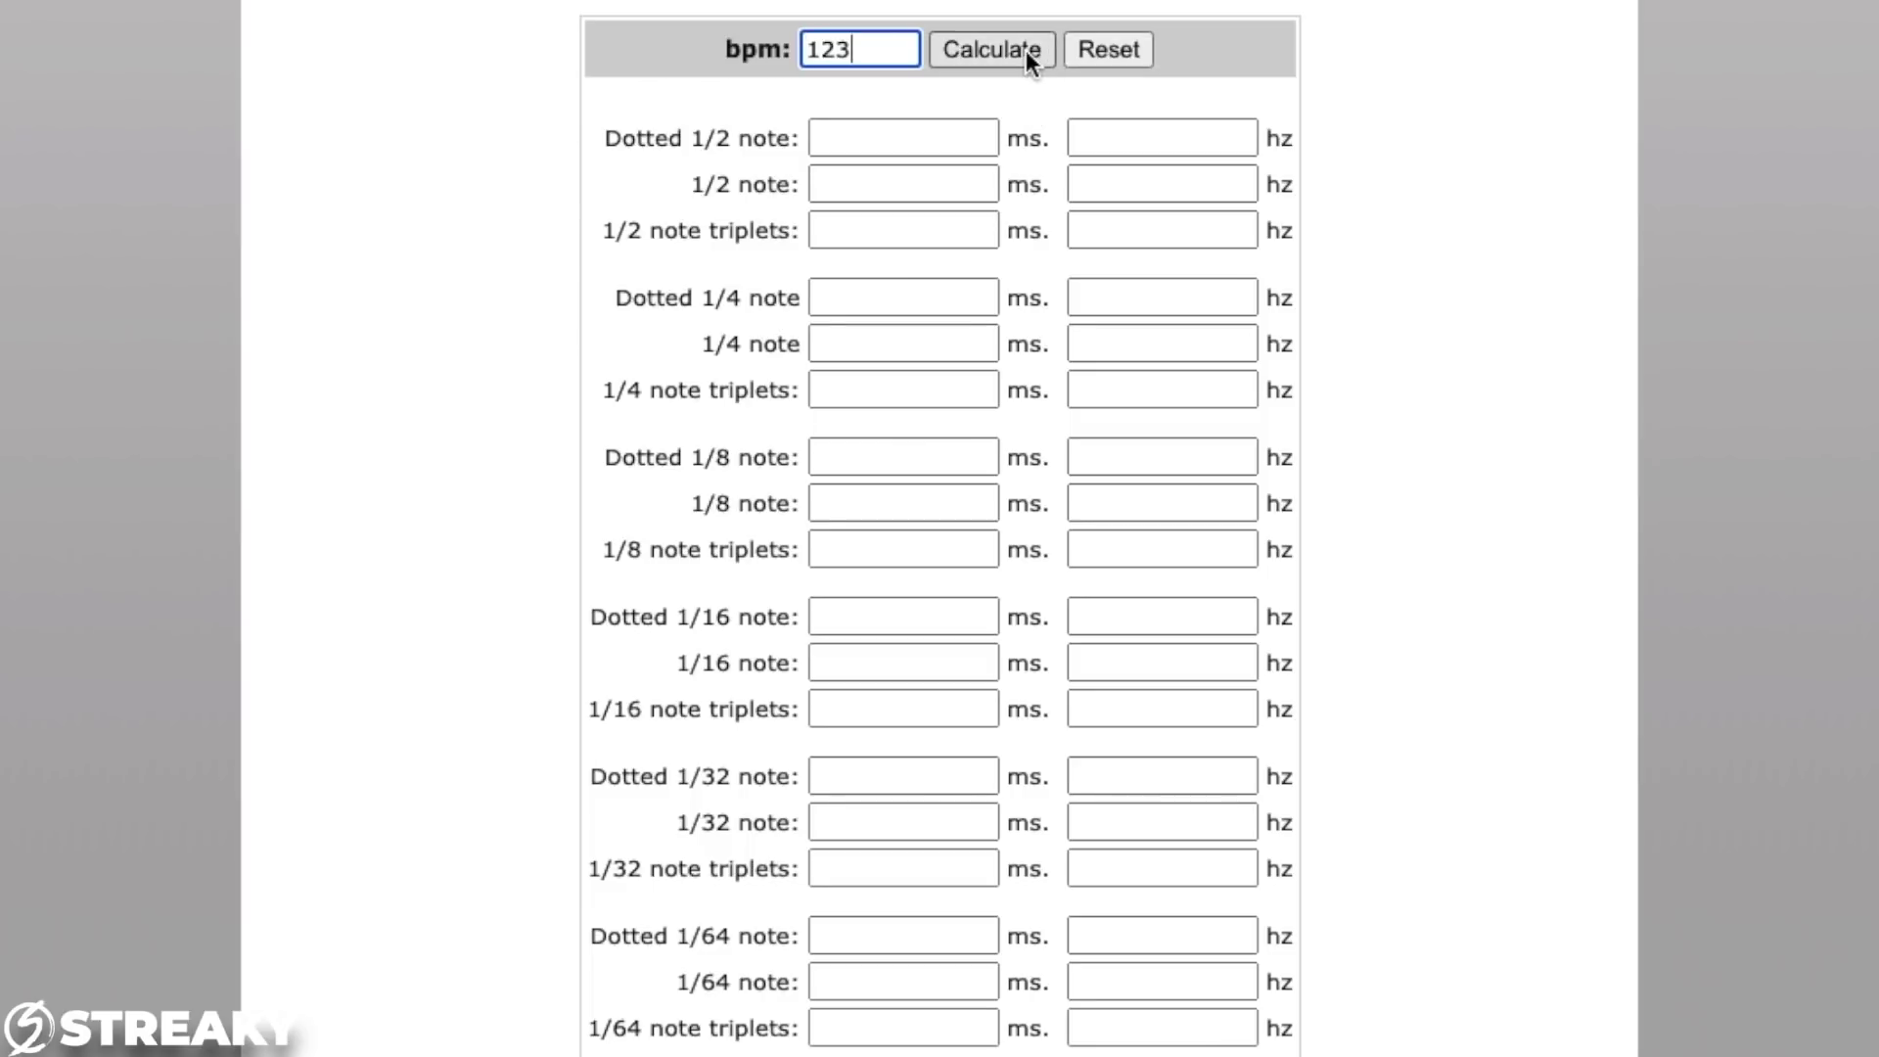
{"action": "left_click", "coordinate": [1026, 50]}
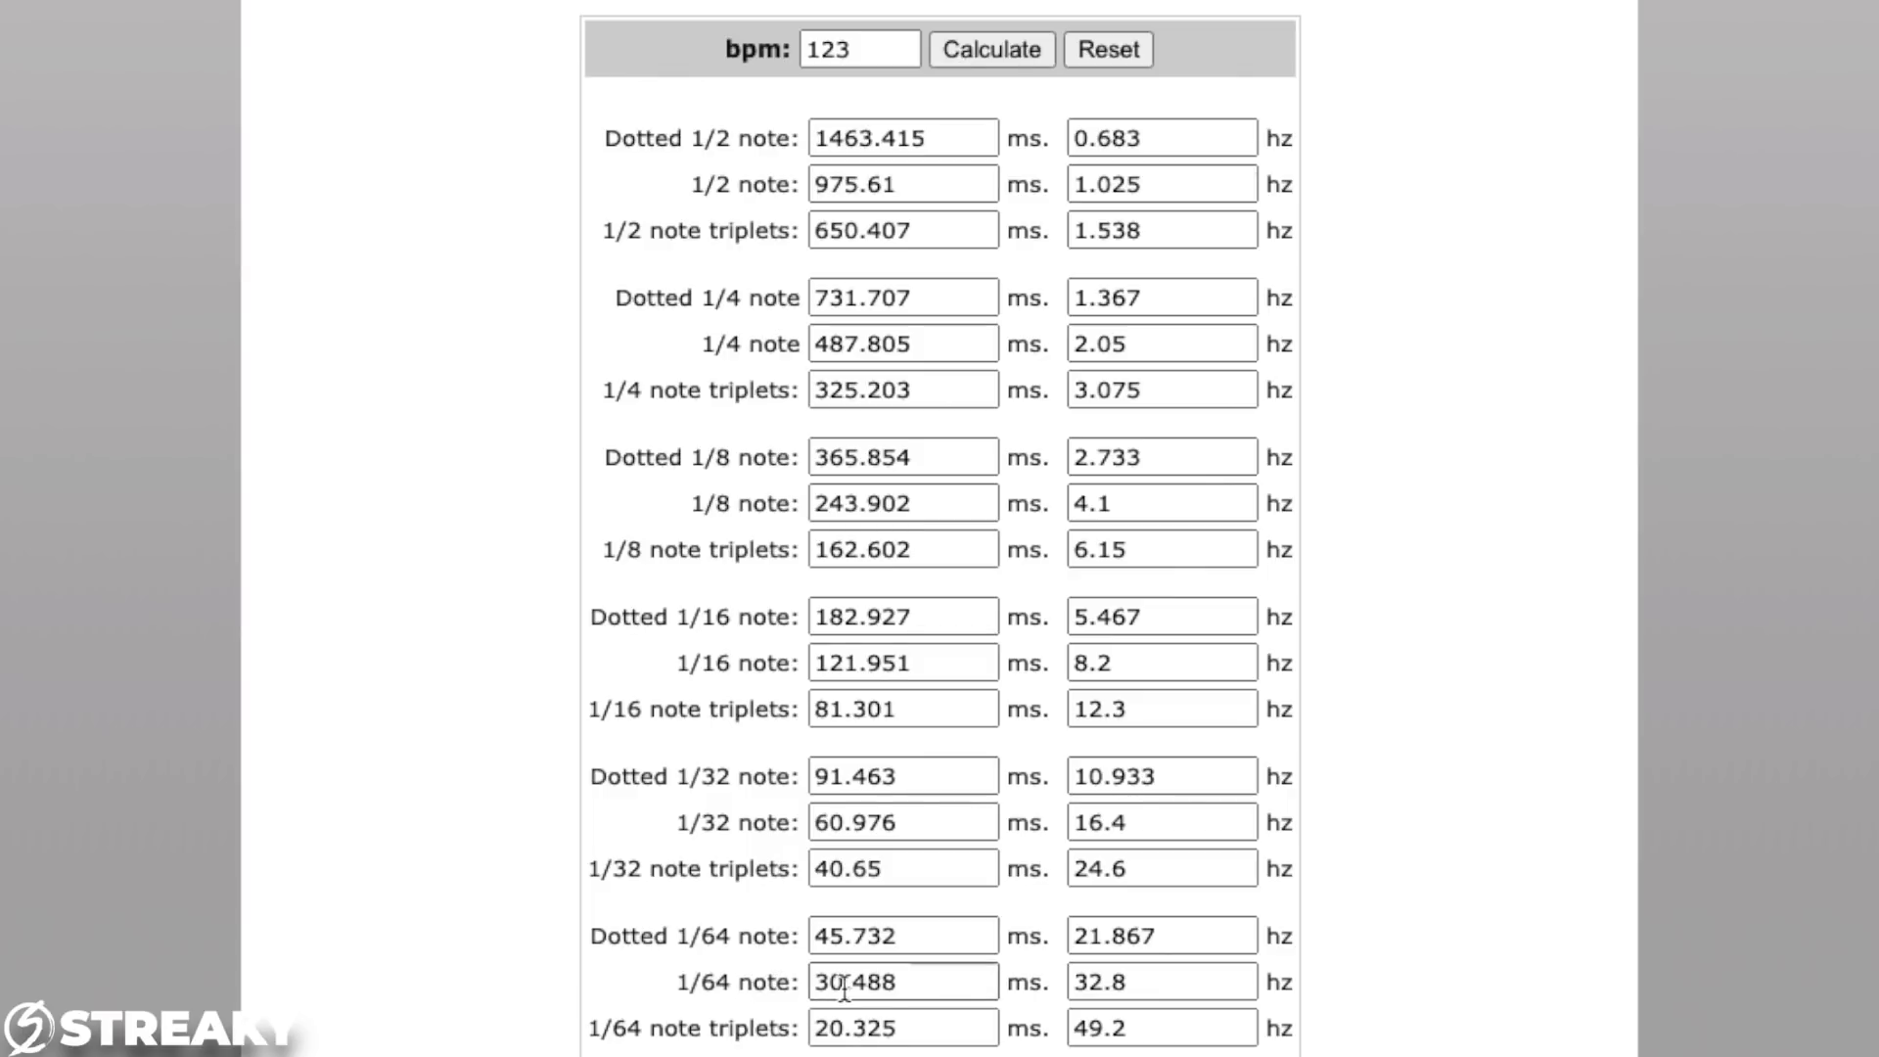
Look up the 1/64 note duration in milliseconds in the calculated table.
{"action": "left_click_drag", "start_coordinate": [914, 983], "coordinate": [813, 984]}
{"action": "left_click_drag", "start_coordinate": [674, 984], "coordinate": [800, 981]}
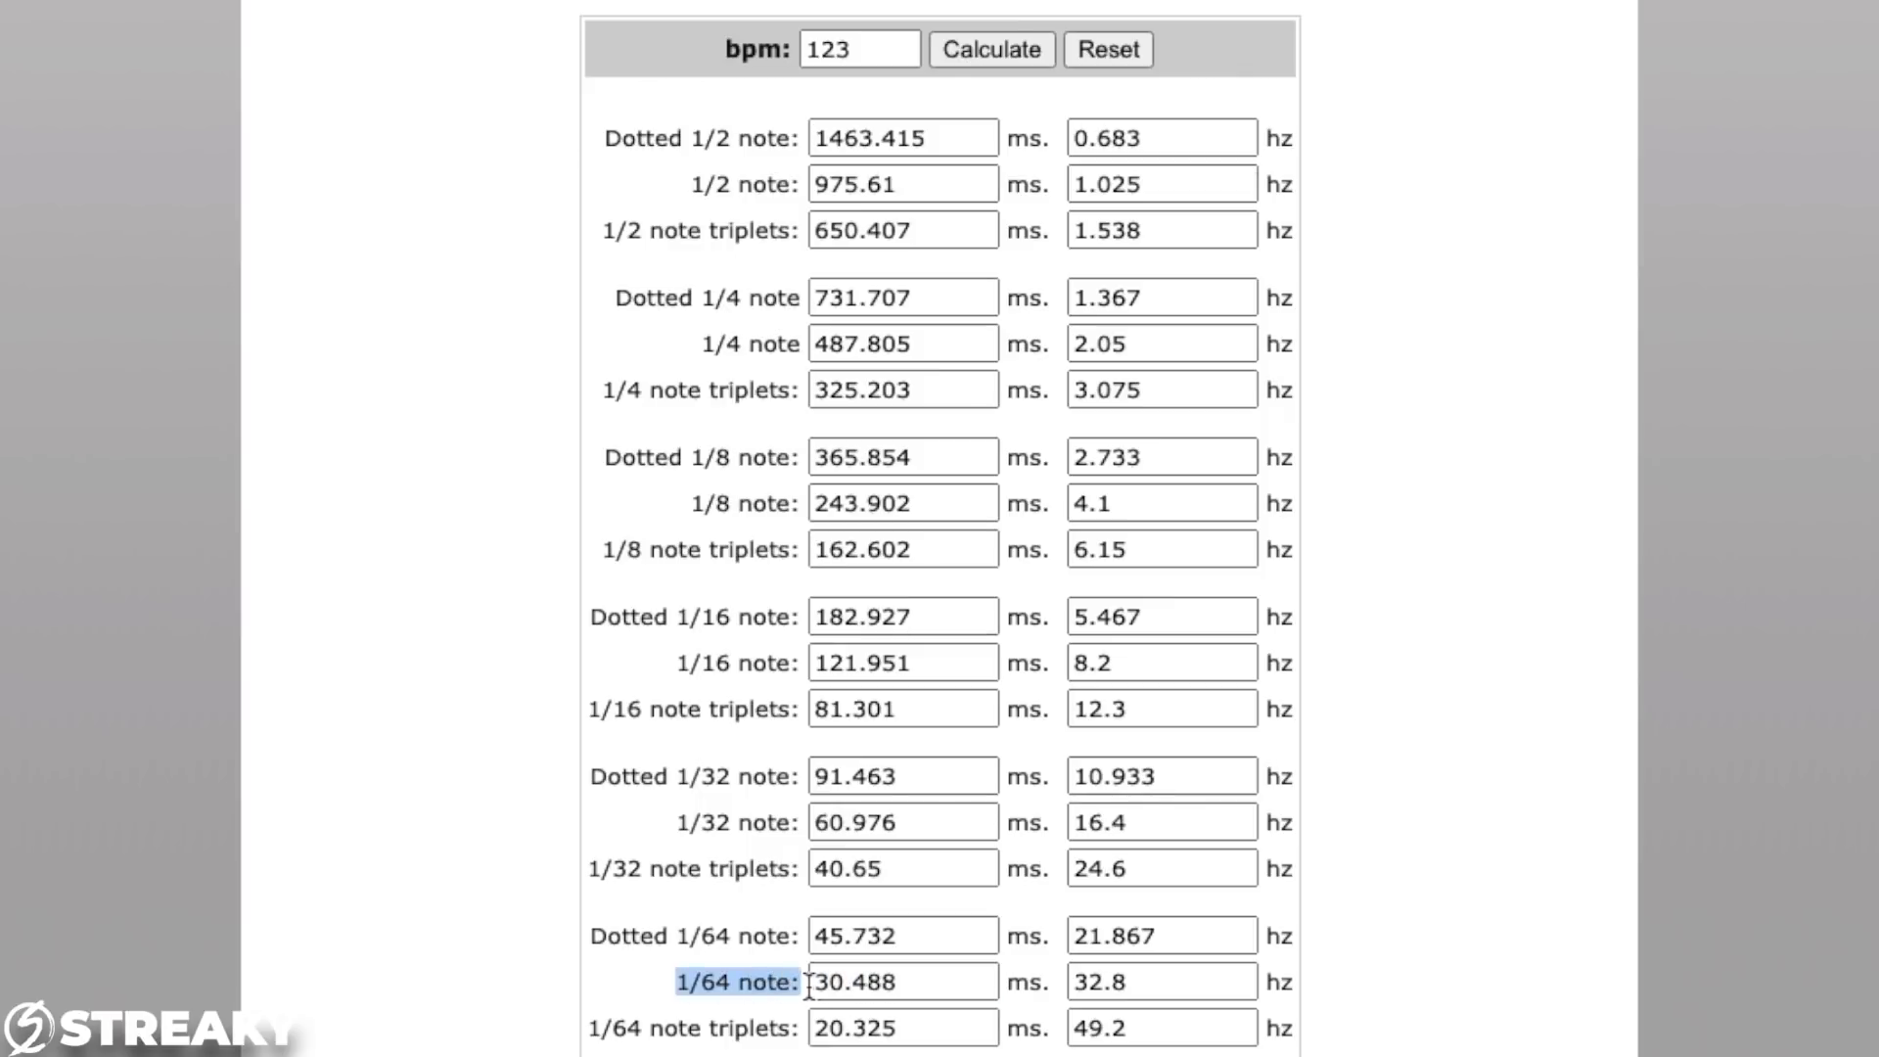
{"action": "left_click_drag", "start_coordinate": [812, 983], "coordinate": [888, 954]}
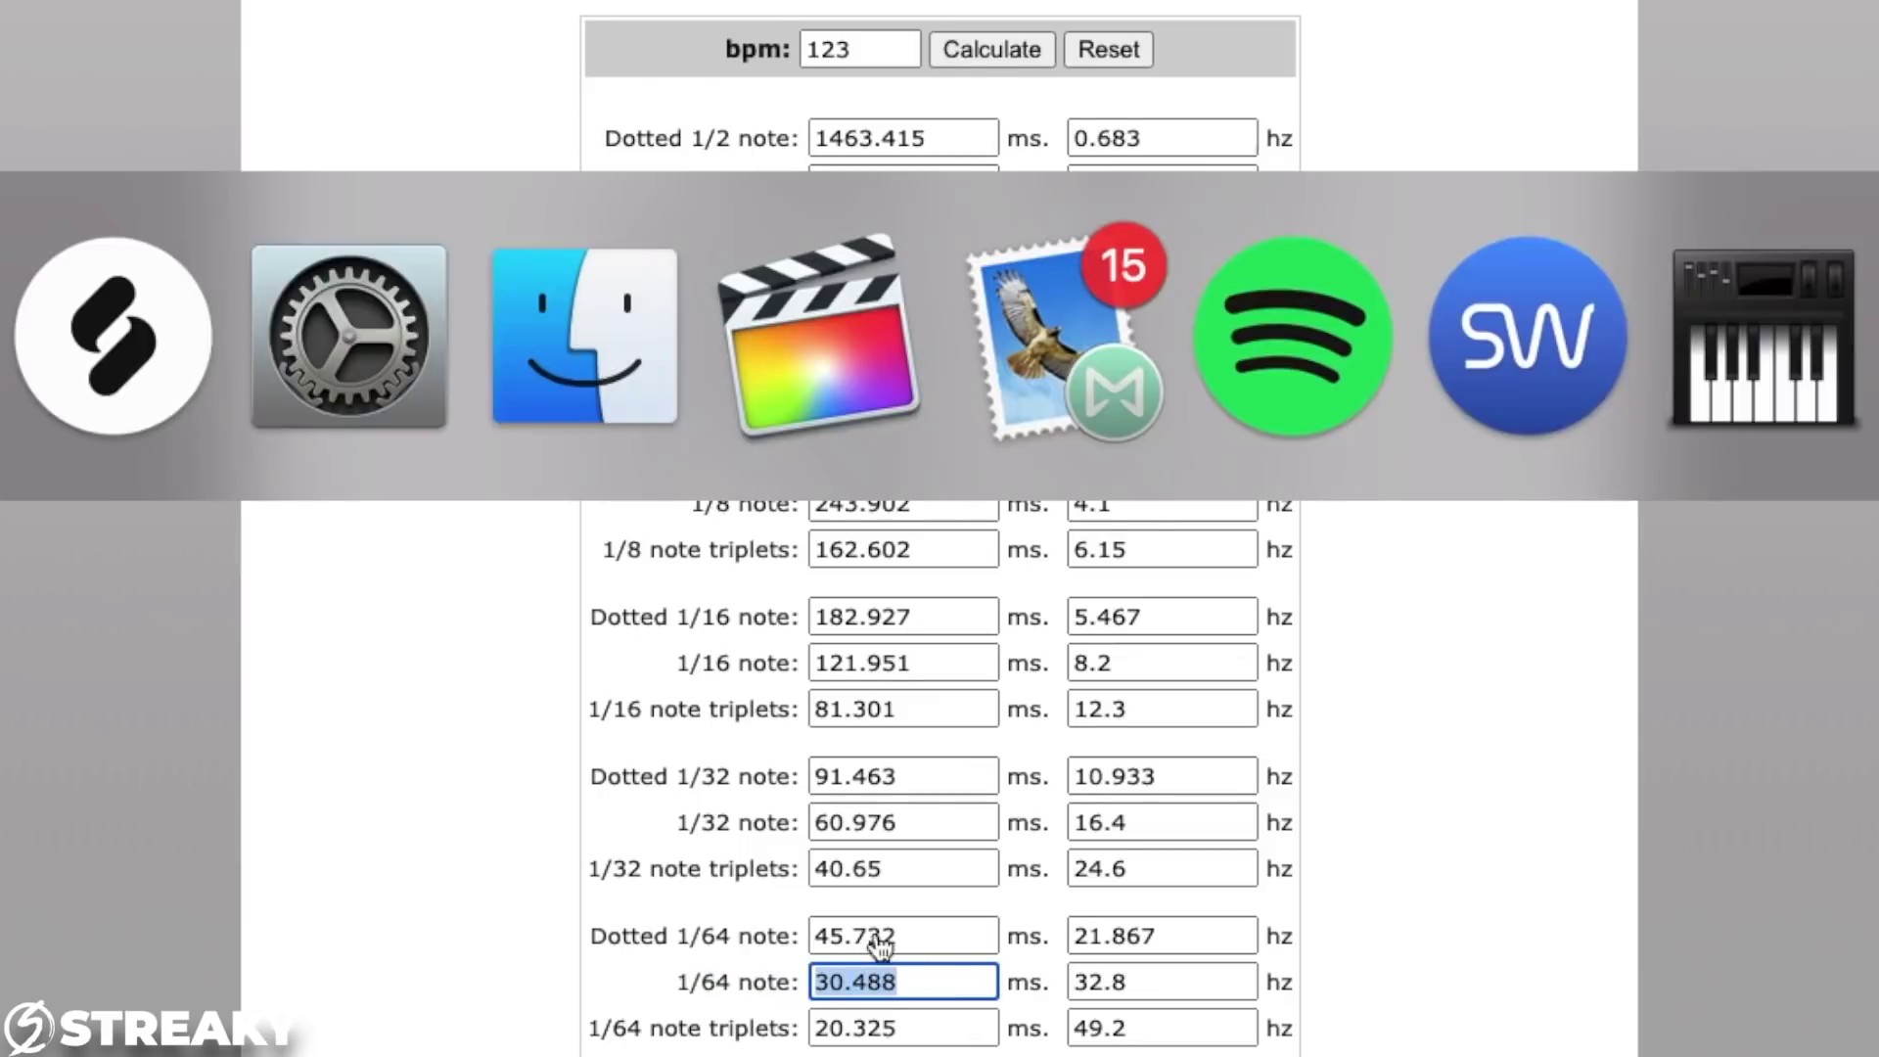
Switch back to Logic Pro, set the bass compressor's release to 30 ms and play the loop.
{"action": "key", "text": "super+shift+Tab"}
{"action": "key", "text": "super+shift+Tab"}
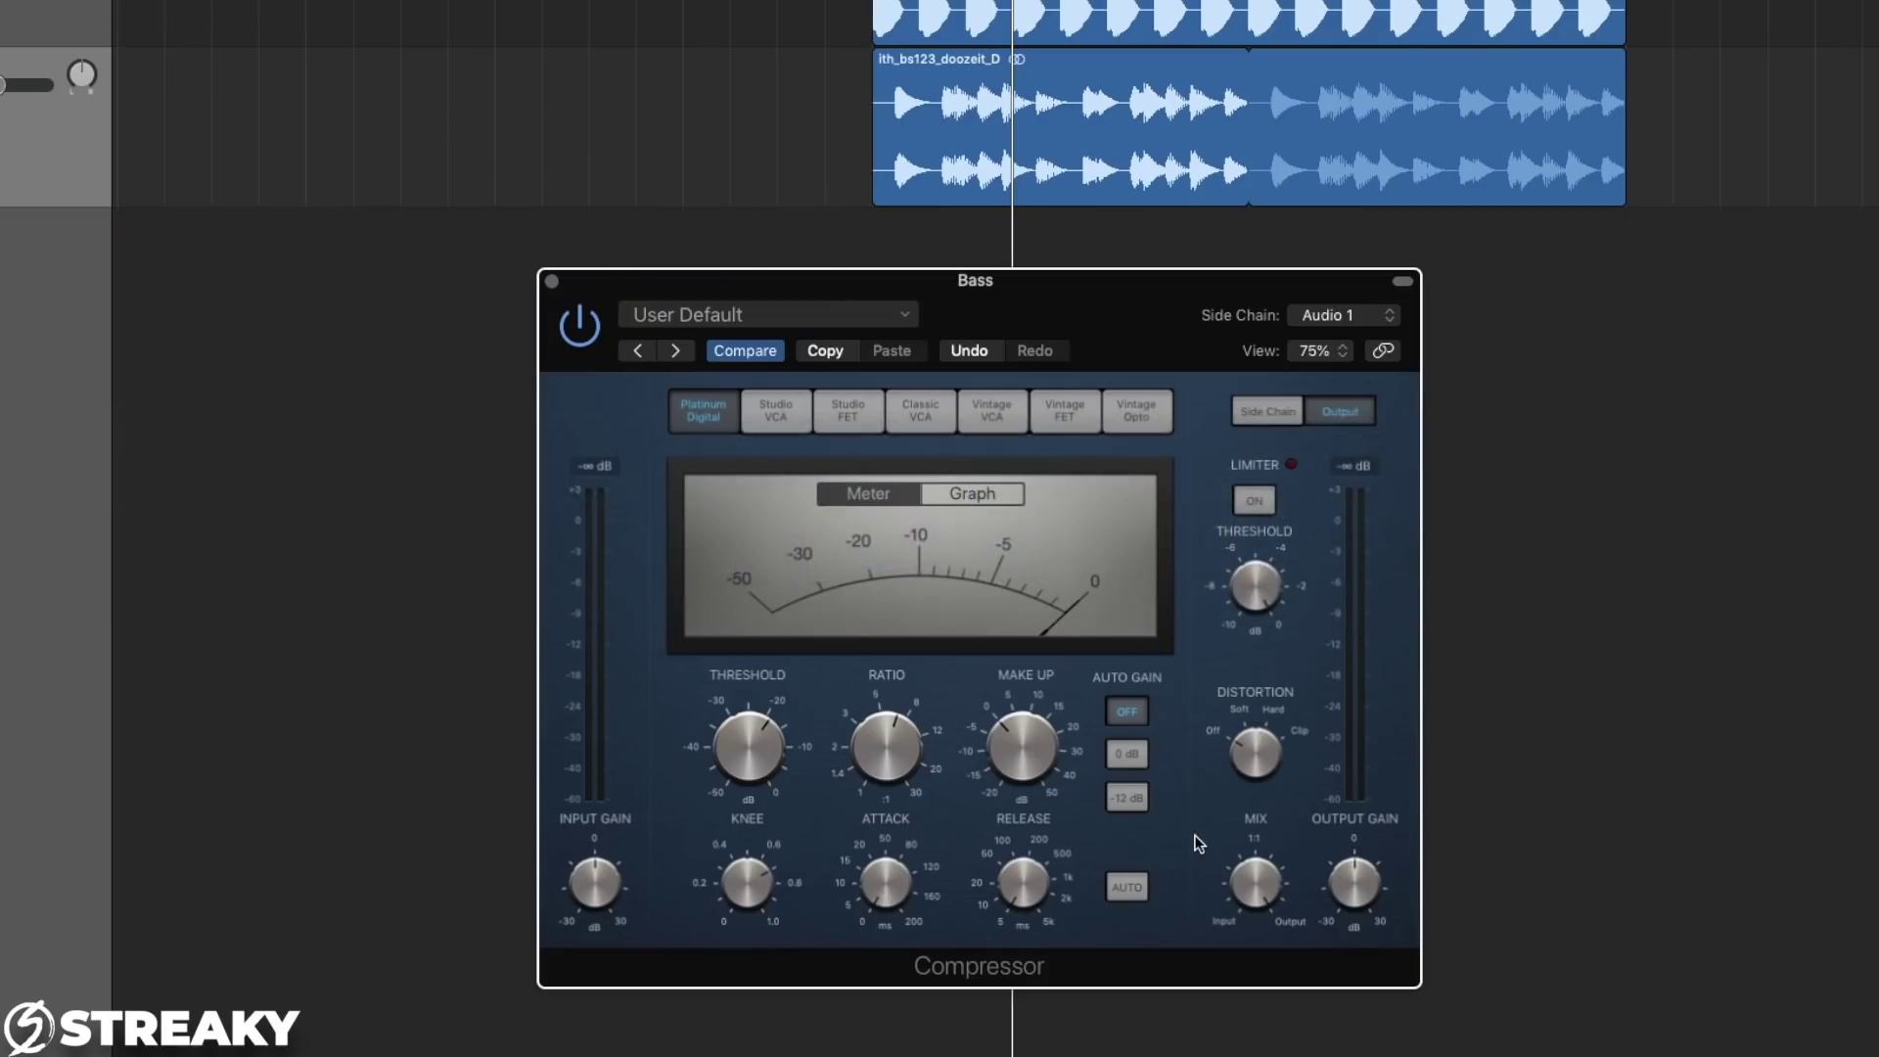
{"action": "mouse_move", "coordinate": [1035, 891]}
{"action": "left_click_drag", "start_coordinate": [1036, 895], "coordinate": [1028, 848]}
{"action": "mouse_move", "coordinate": [1061, 906]}
{"action": "key", "text": "space"}
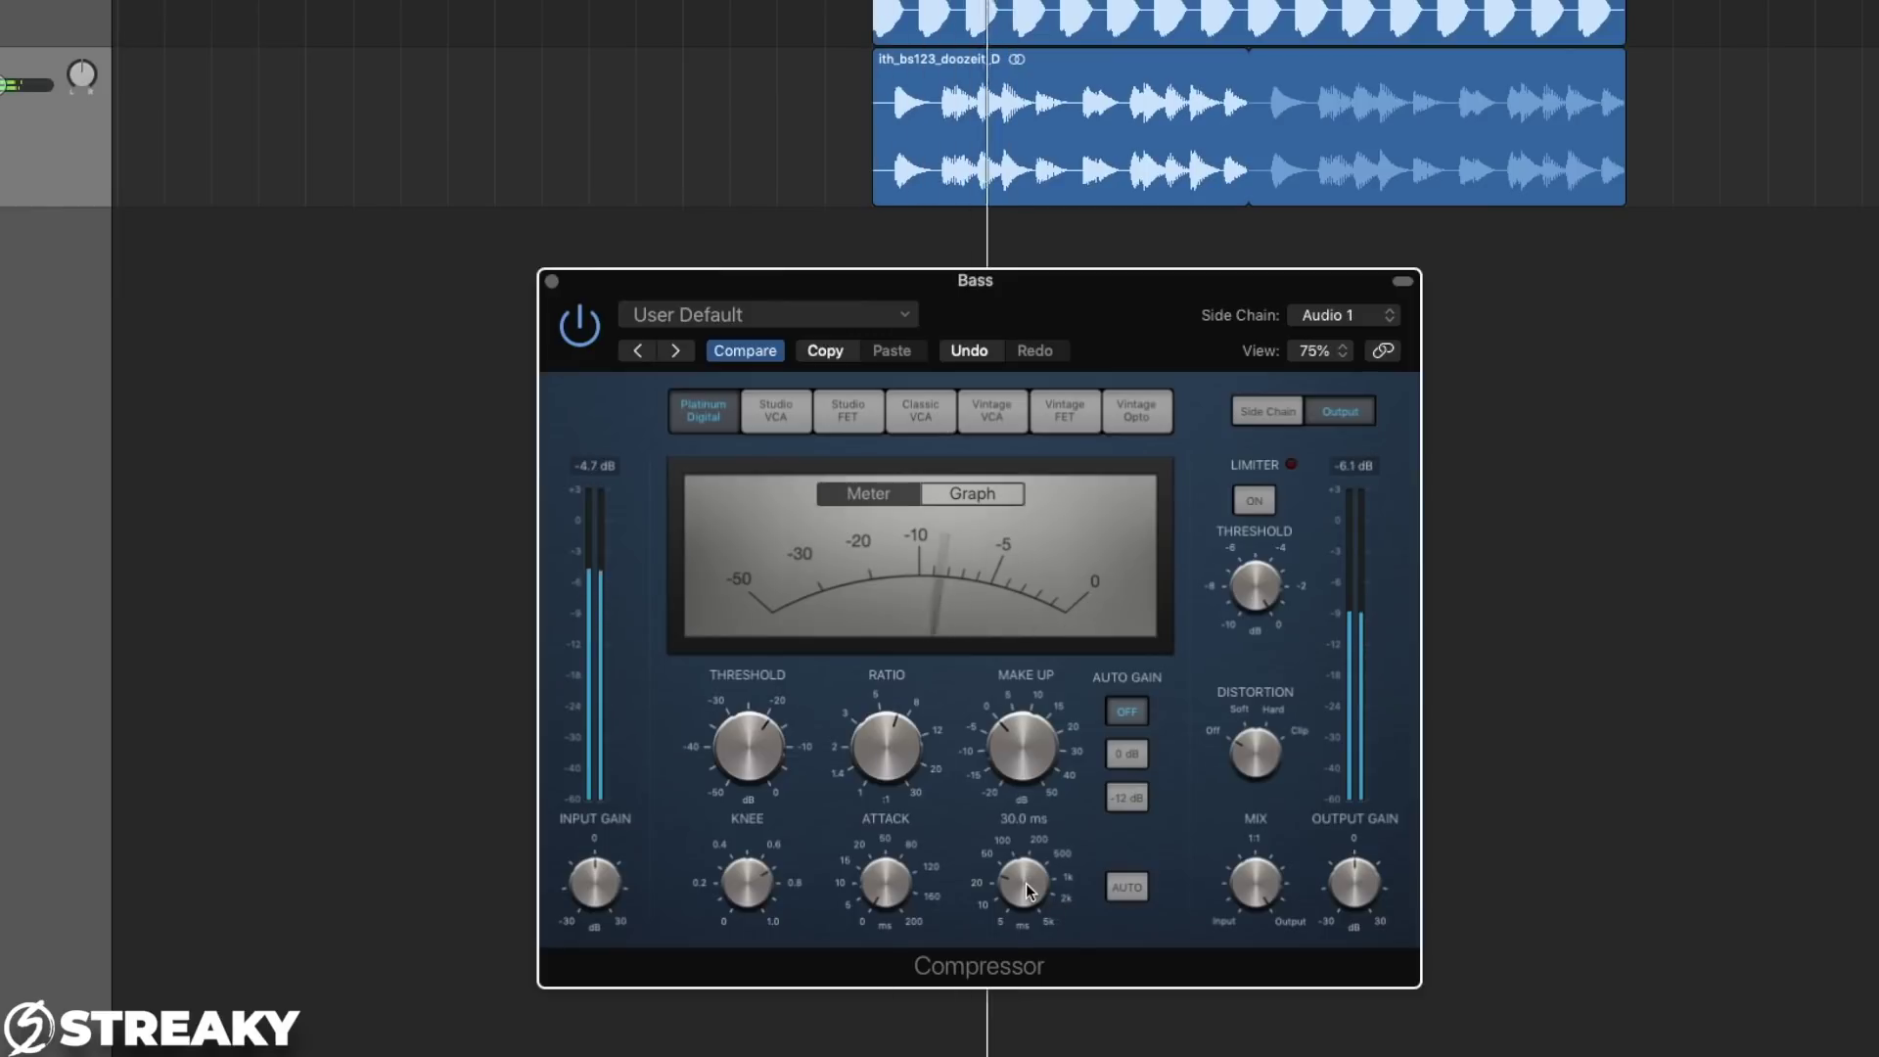
Fine-tune the compressor's release to about 34 ms by ear, then close the plug-in window.
{"action": "mouse_move", "coordinate": [1028, 891]}
{"action": "left_mouse_down"}
{"action": "mouse_move", "coordinate": [1041, 941]}
{"action": "mouse_move", "coordinate": [1040, 782]}
{"action": "mouse_move", "coordinate": [1035, 893]}
{"action": "left_mouse_up"}
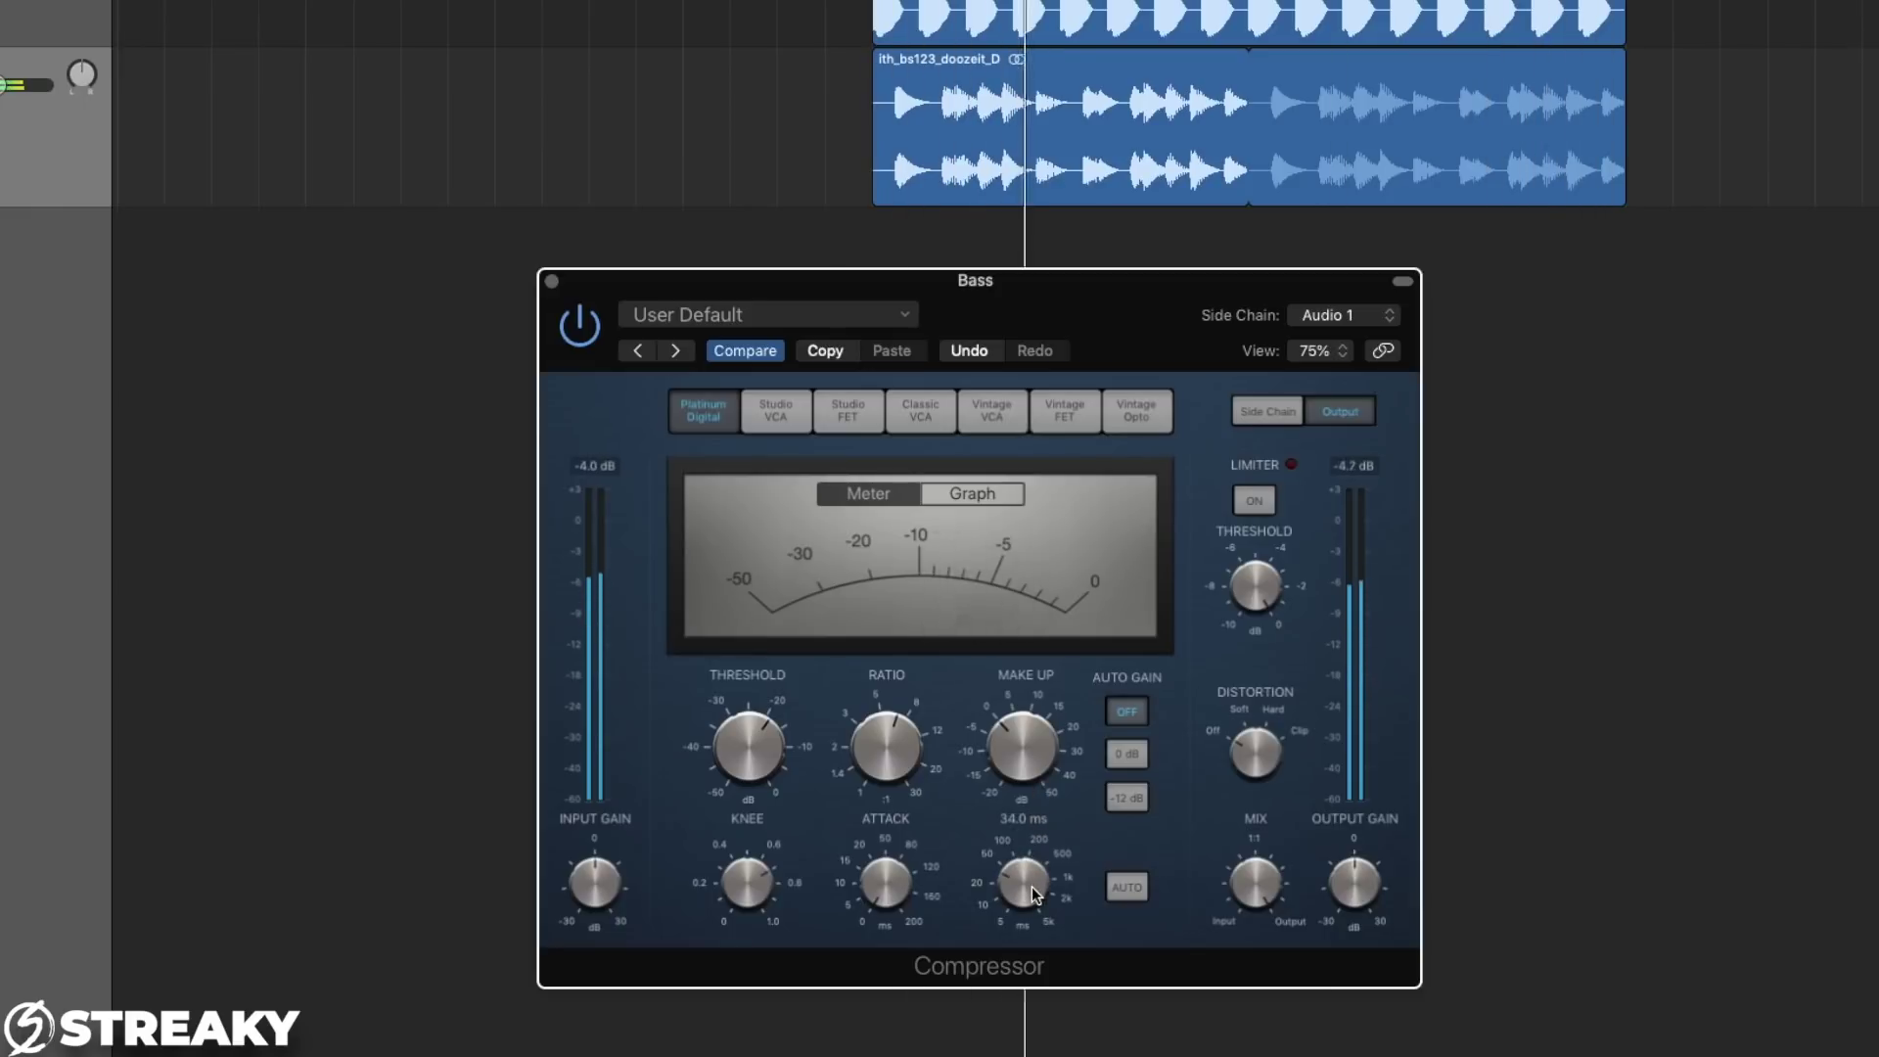
{"action": "left_click_drag", "start_coordinate": [1034, 892], "coordinate": [1034, 896]}
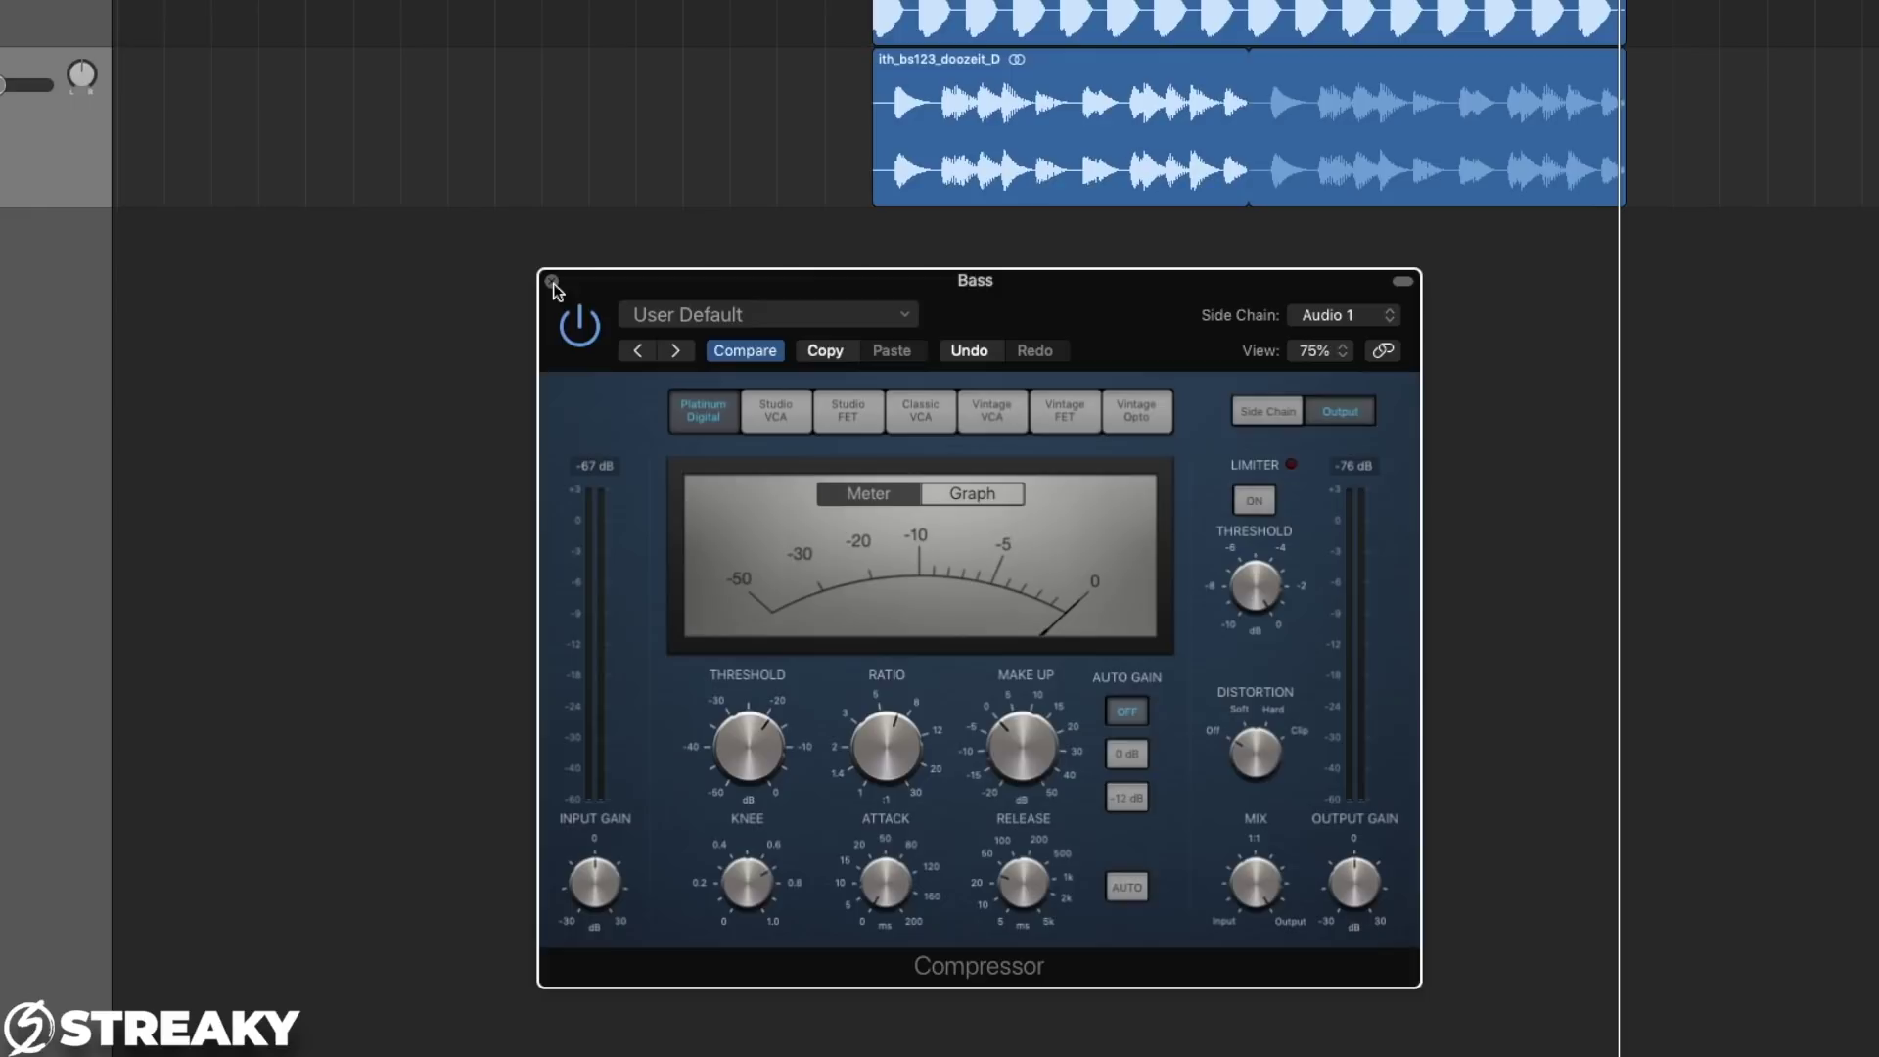
{"action": "left_click_drag", "start_coordinate": [708, 291], "coordinate": [1026, 320]}
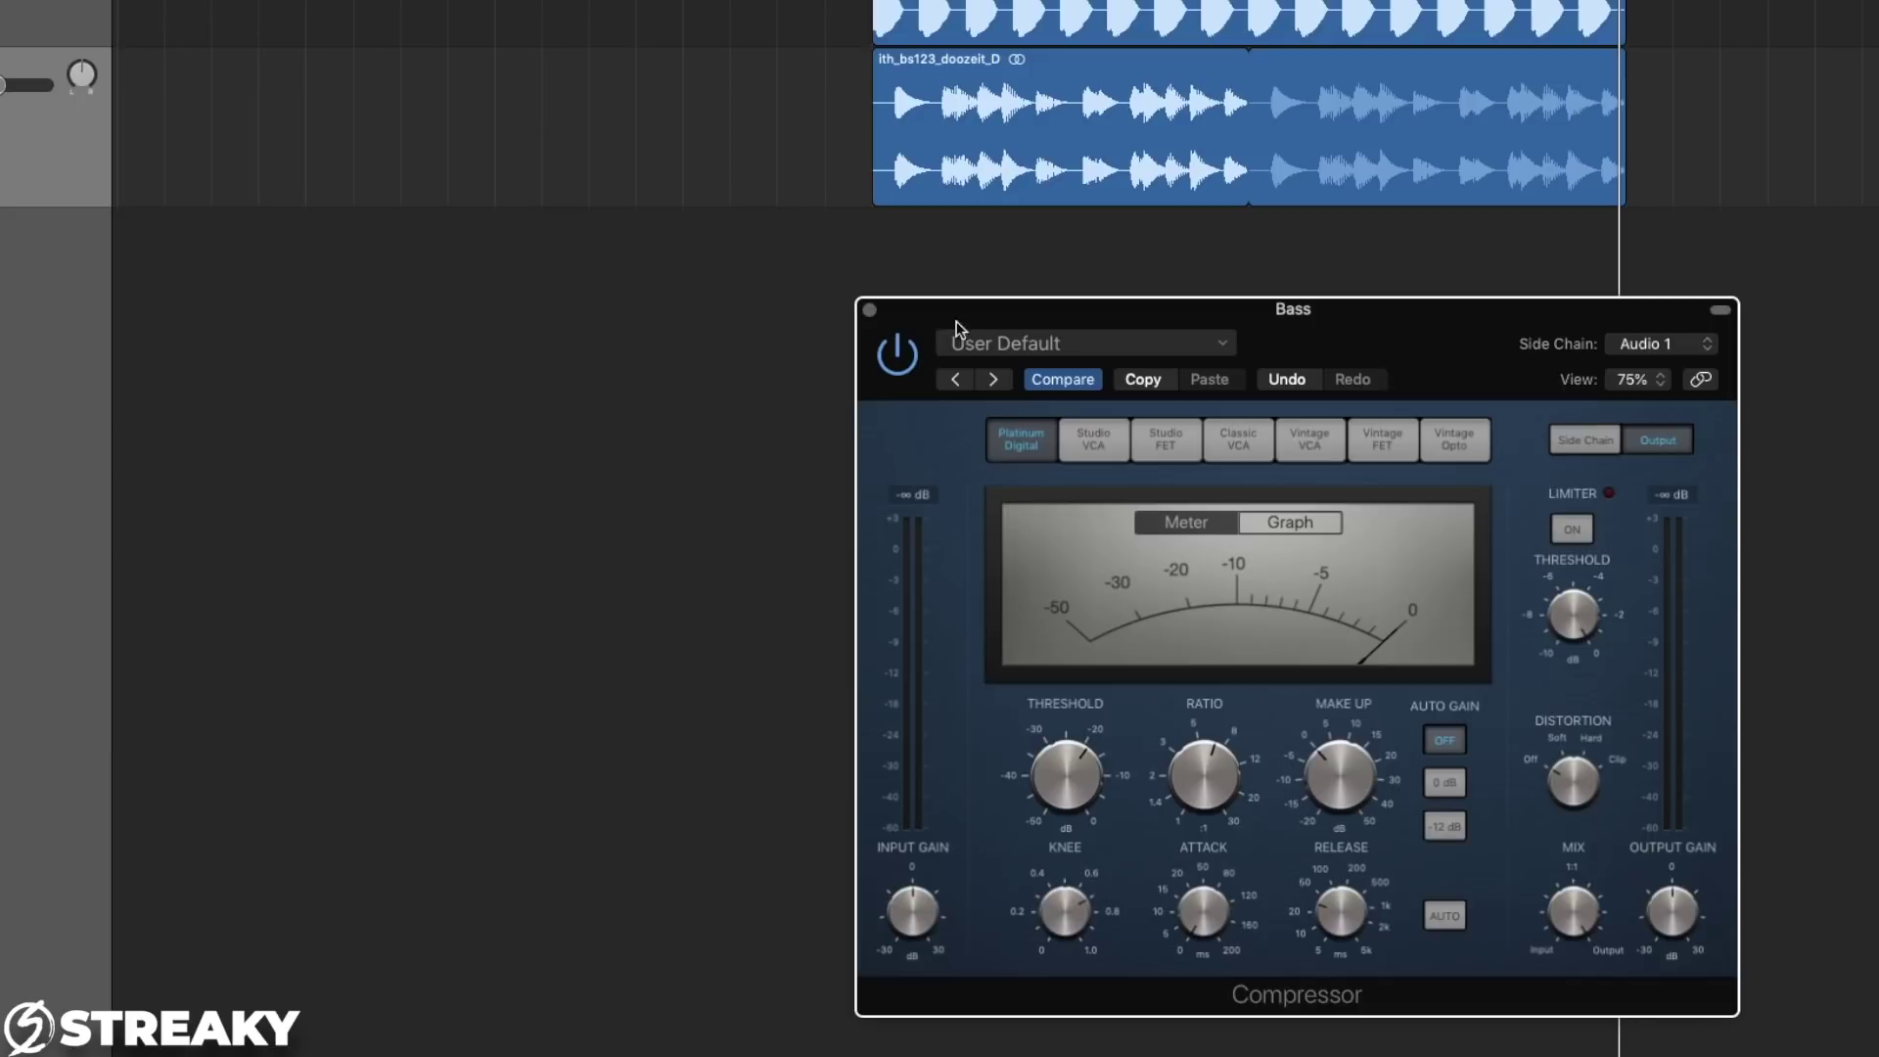
{"action": "left_click", "coordinate": [870, 311]}
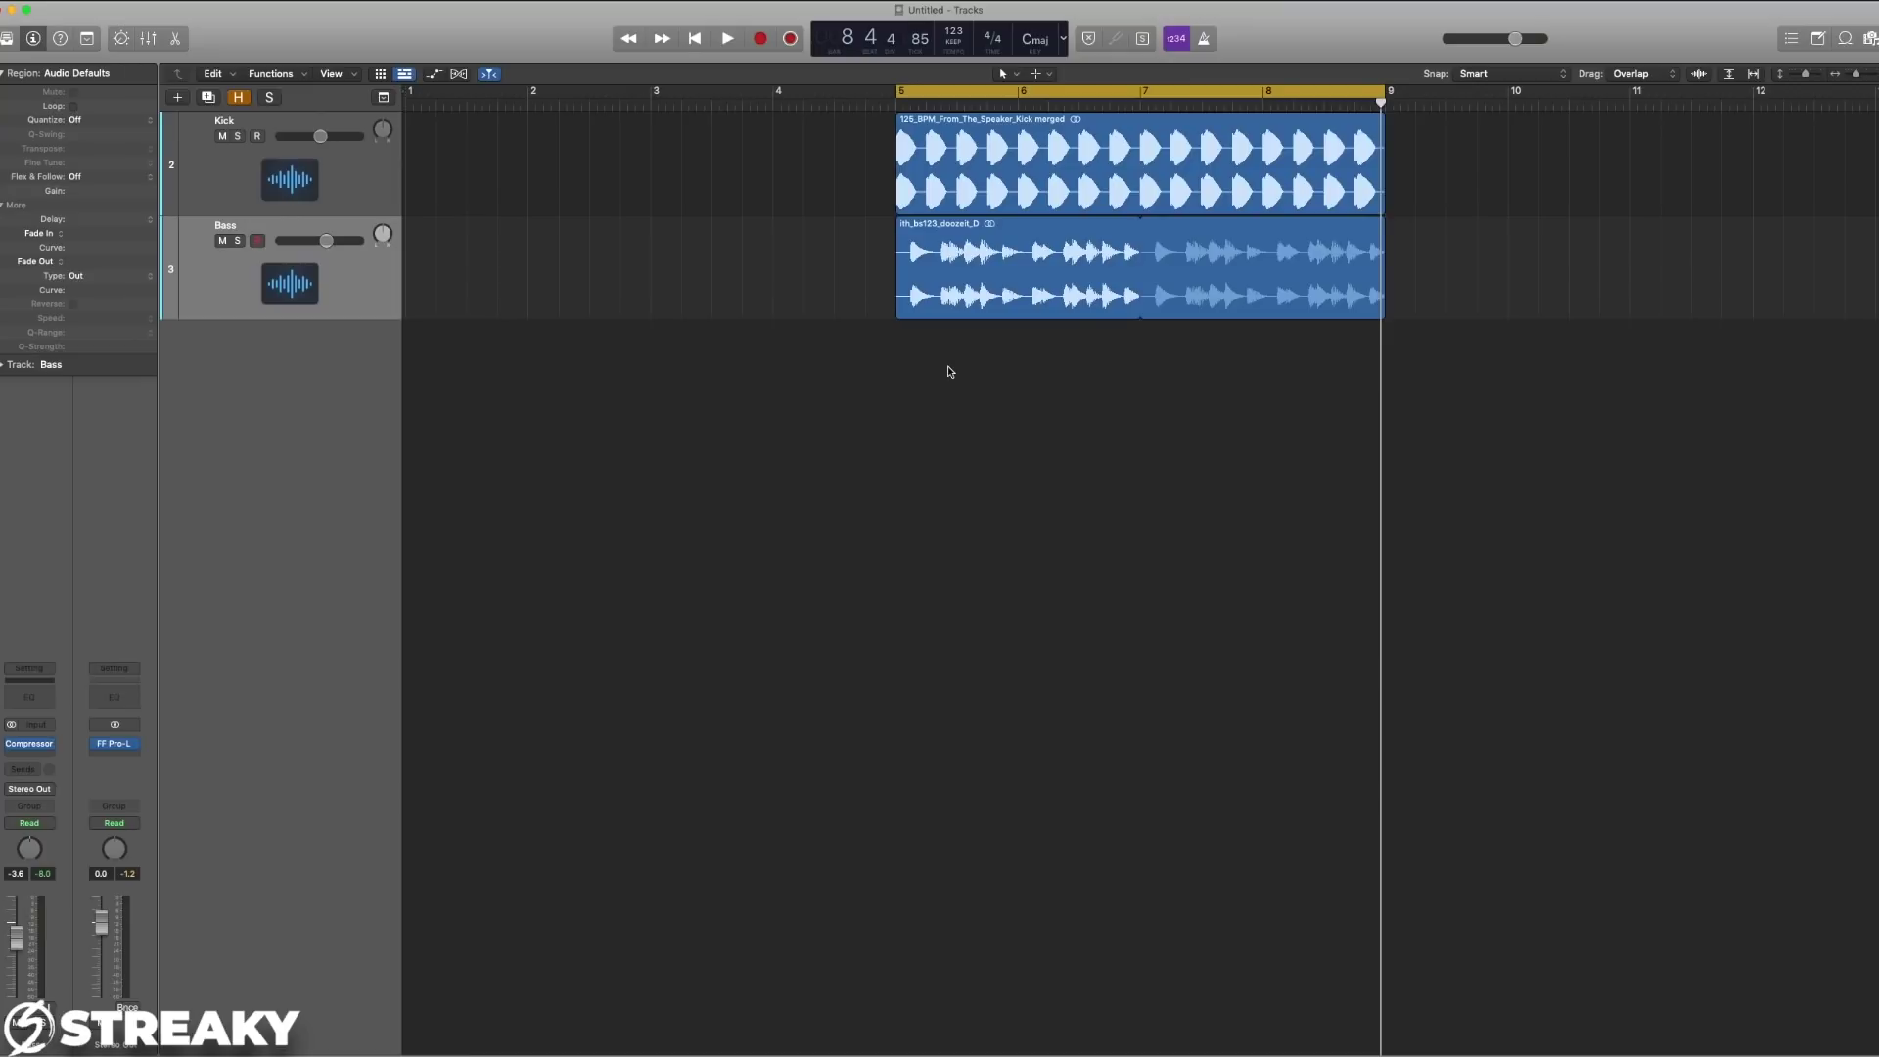
Duplicate the Kick track and copy the kick region onto the new track.
{"action": "left_click", "coordinate": [318, 200]}
{"action": "key", "text": "super+d"}
{"action": "left_click_drag", "start_coordinate": [964, 157], "coordinate": [965, 261]}
Rename the duplicate kick track SC Trig, move it above the Kick track and select it.
{"action": "double_click", "coordinate": [251, 225]}
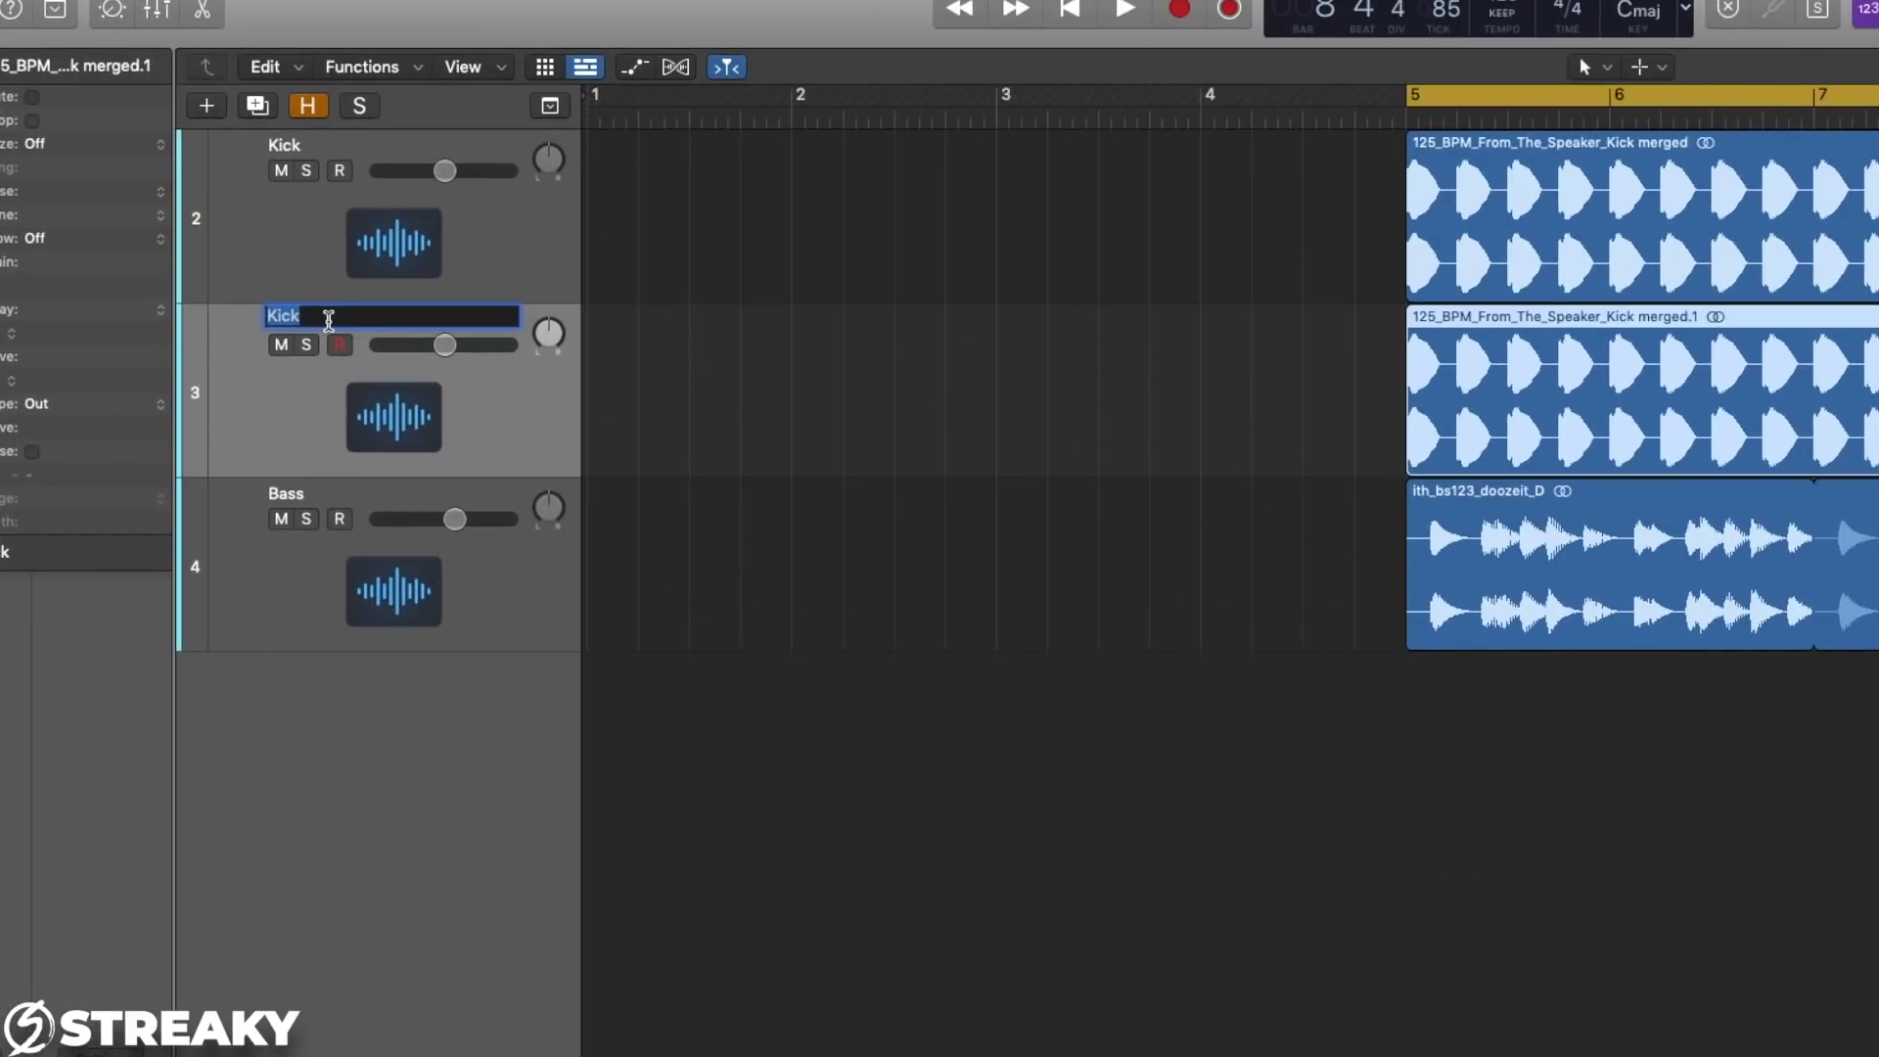
{"action": "type", "text": "SC Trig"}
{"action": "key", "text": "Return"}
{"action": "left_click_drag", "start_coordinate": [381, 397], "coordinate": [368, 235]}
{"action": "left_click", "coordinate": [388, 415]}
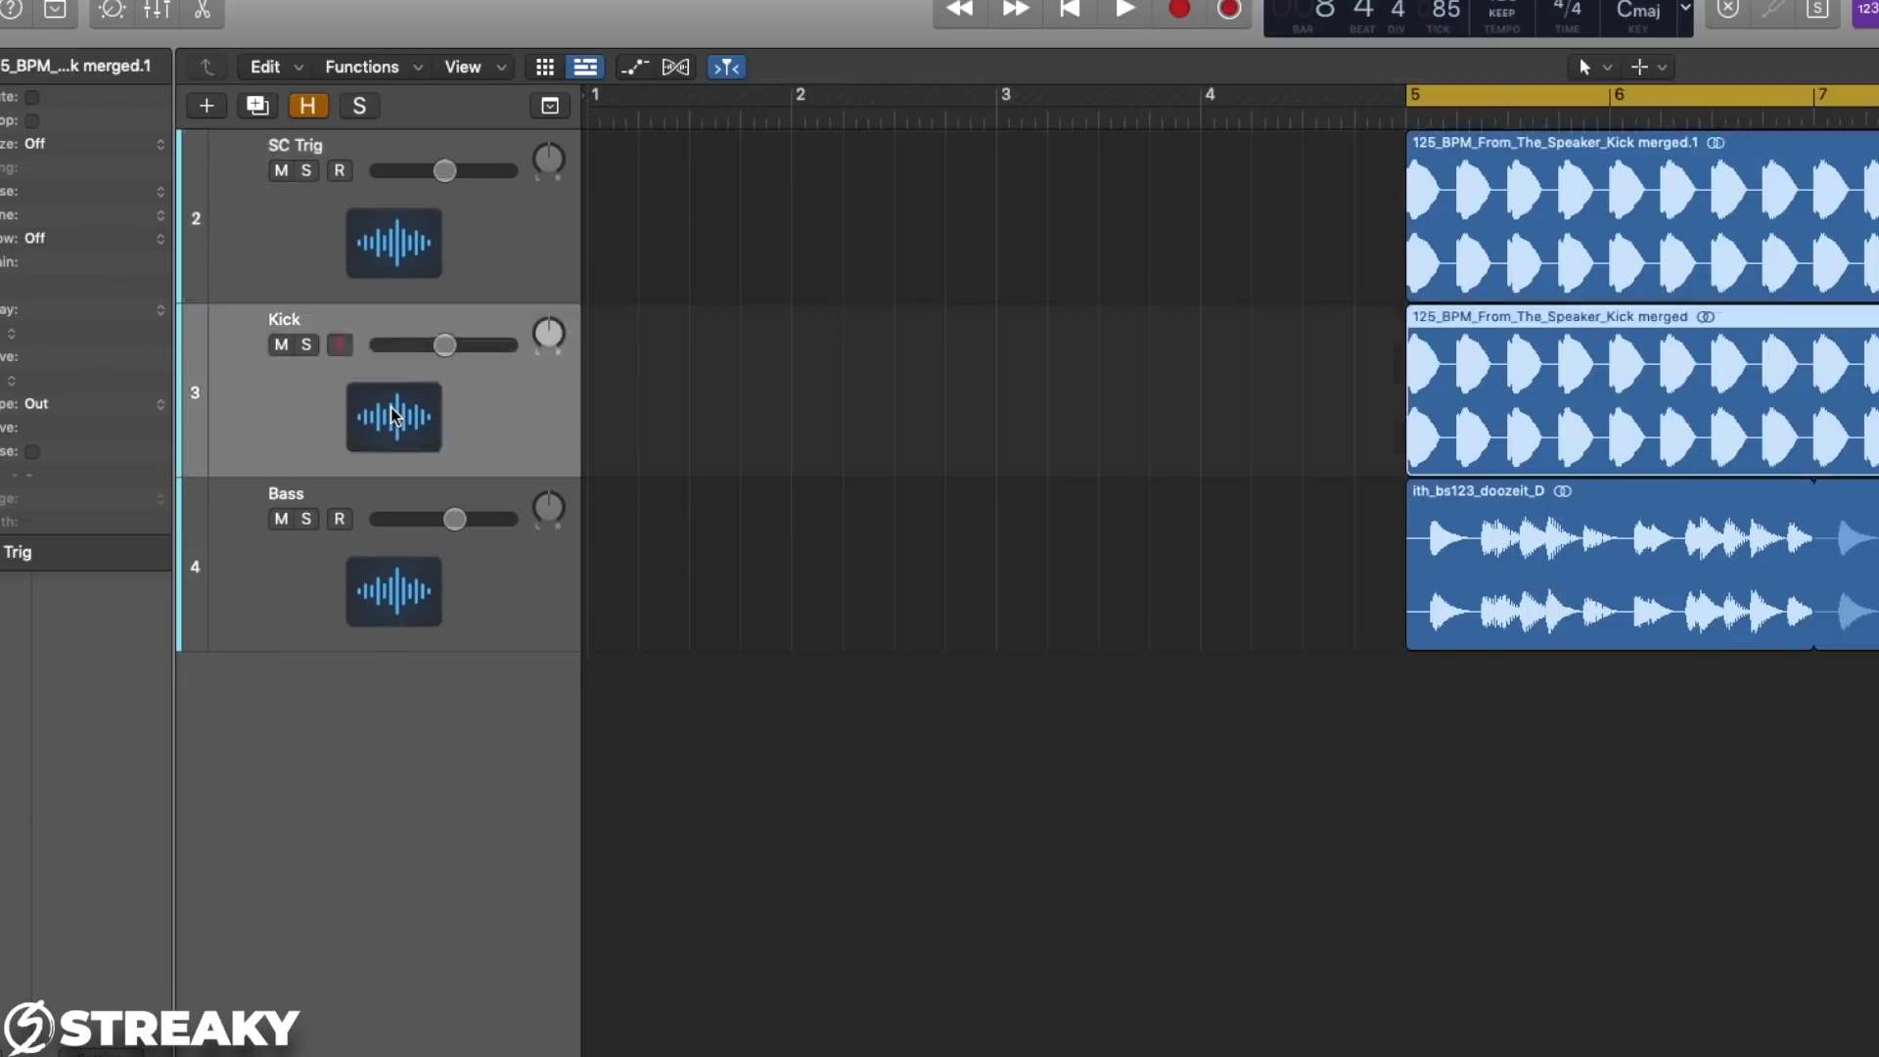
{"action": "left_click", "coordinate": [319, 191]}
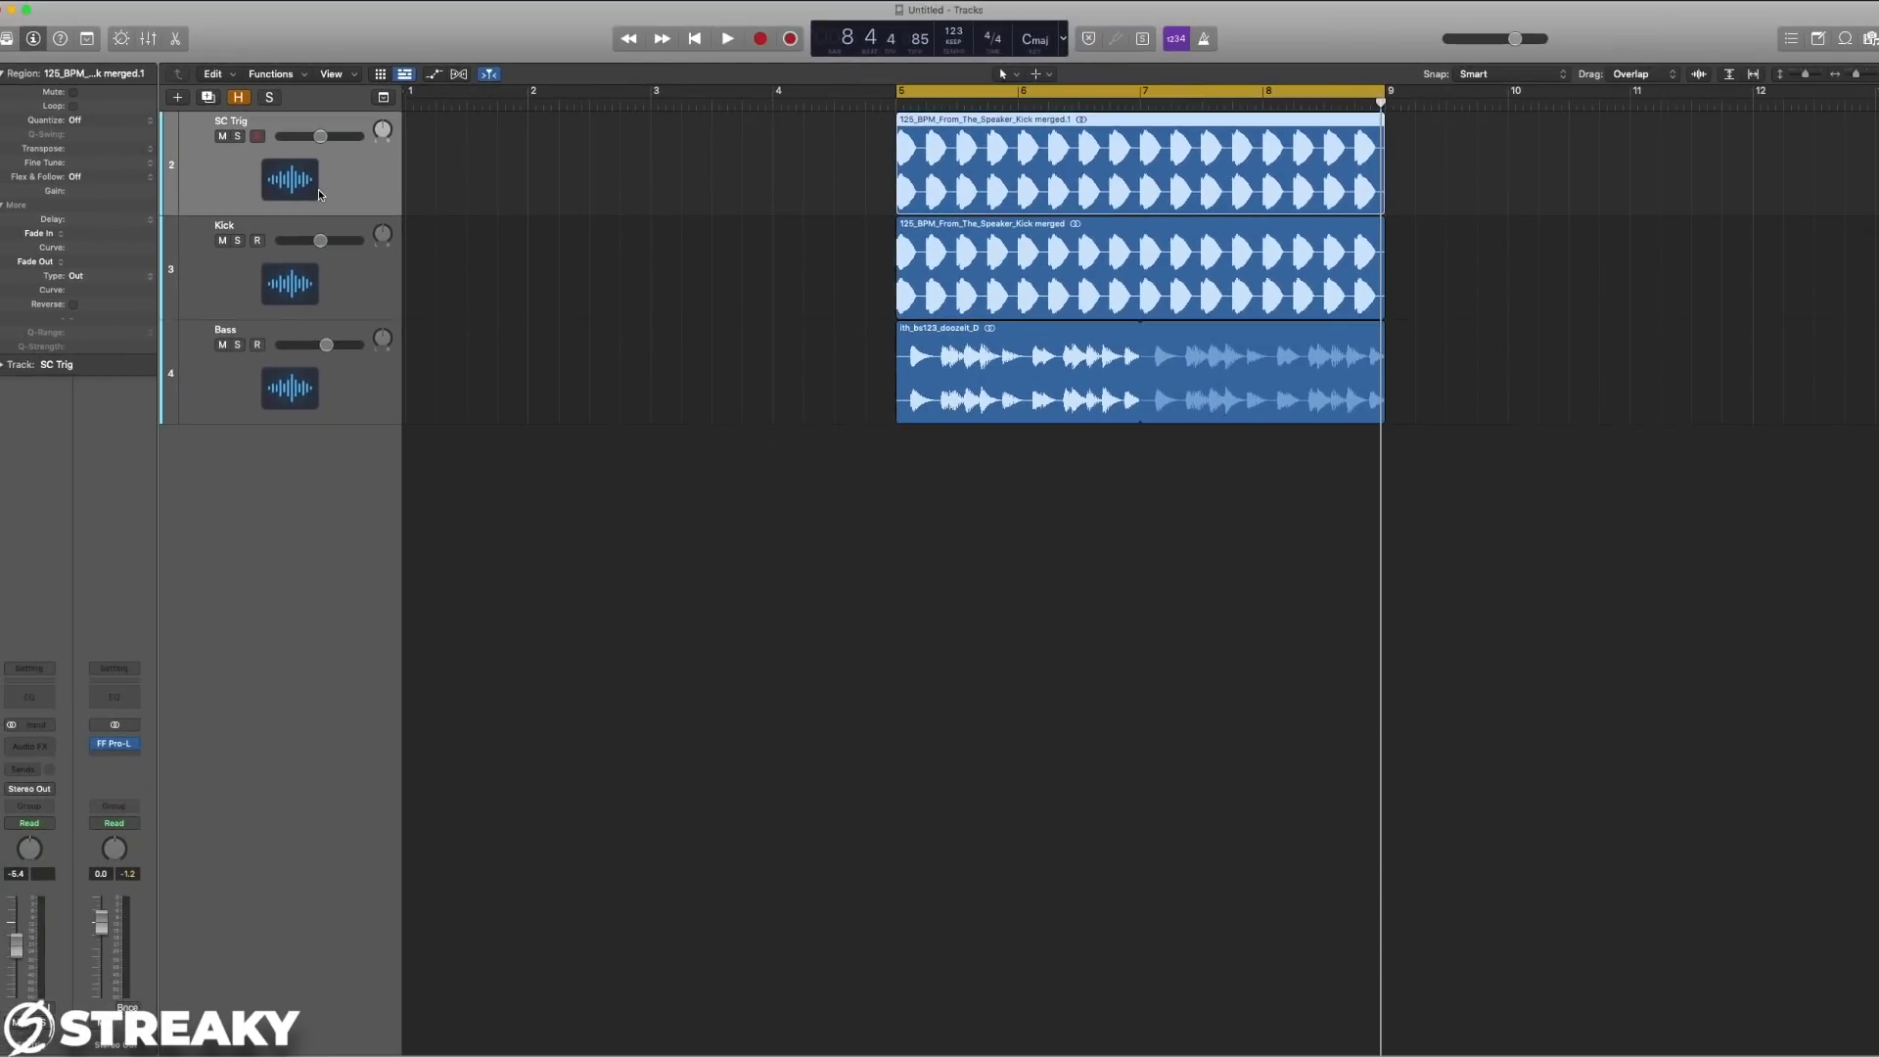
Select the SC Trig track and set its channel output to No Output.
{"action": "left_click", "coordinate": [323, 264]}
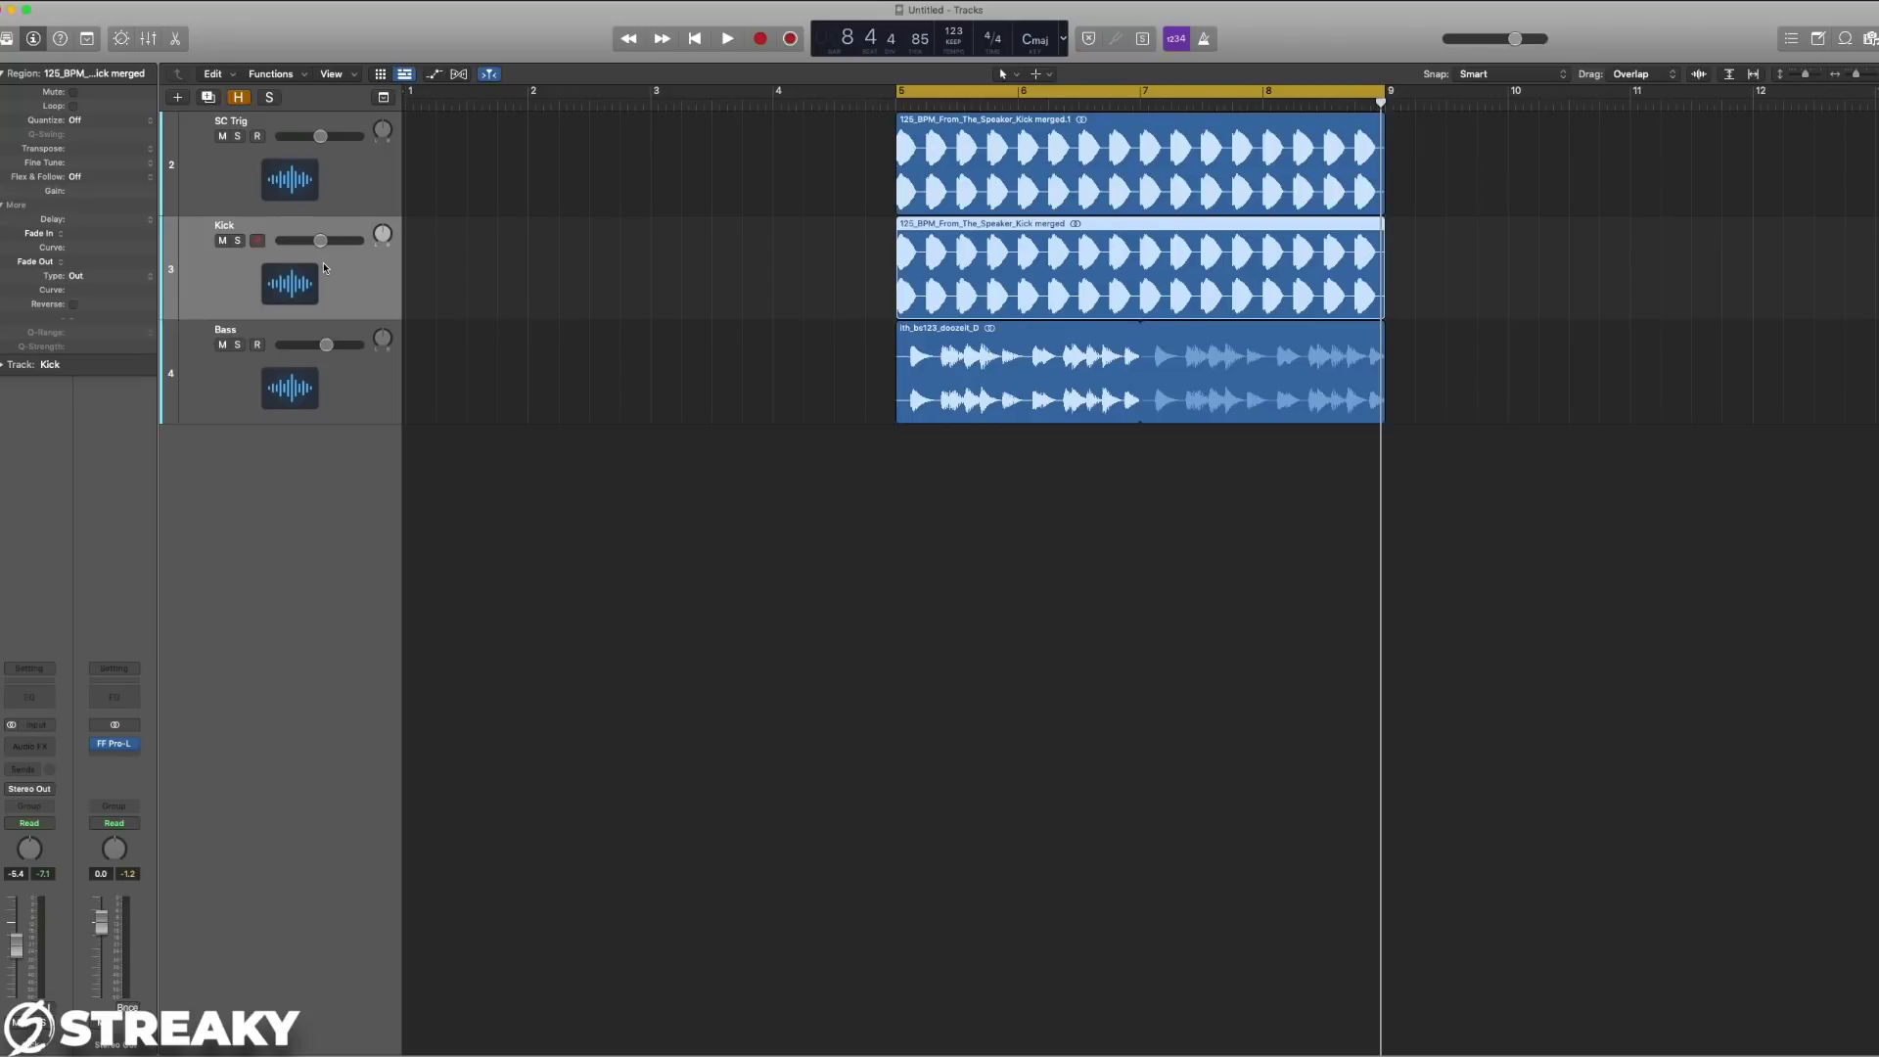
{"action": "key", "text": "Up"}
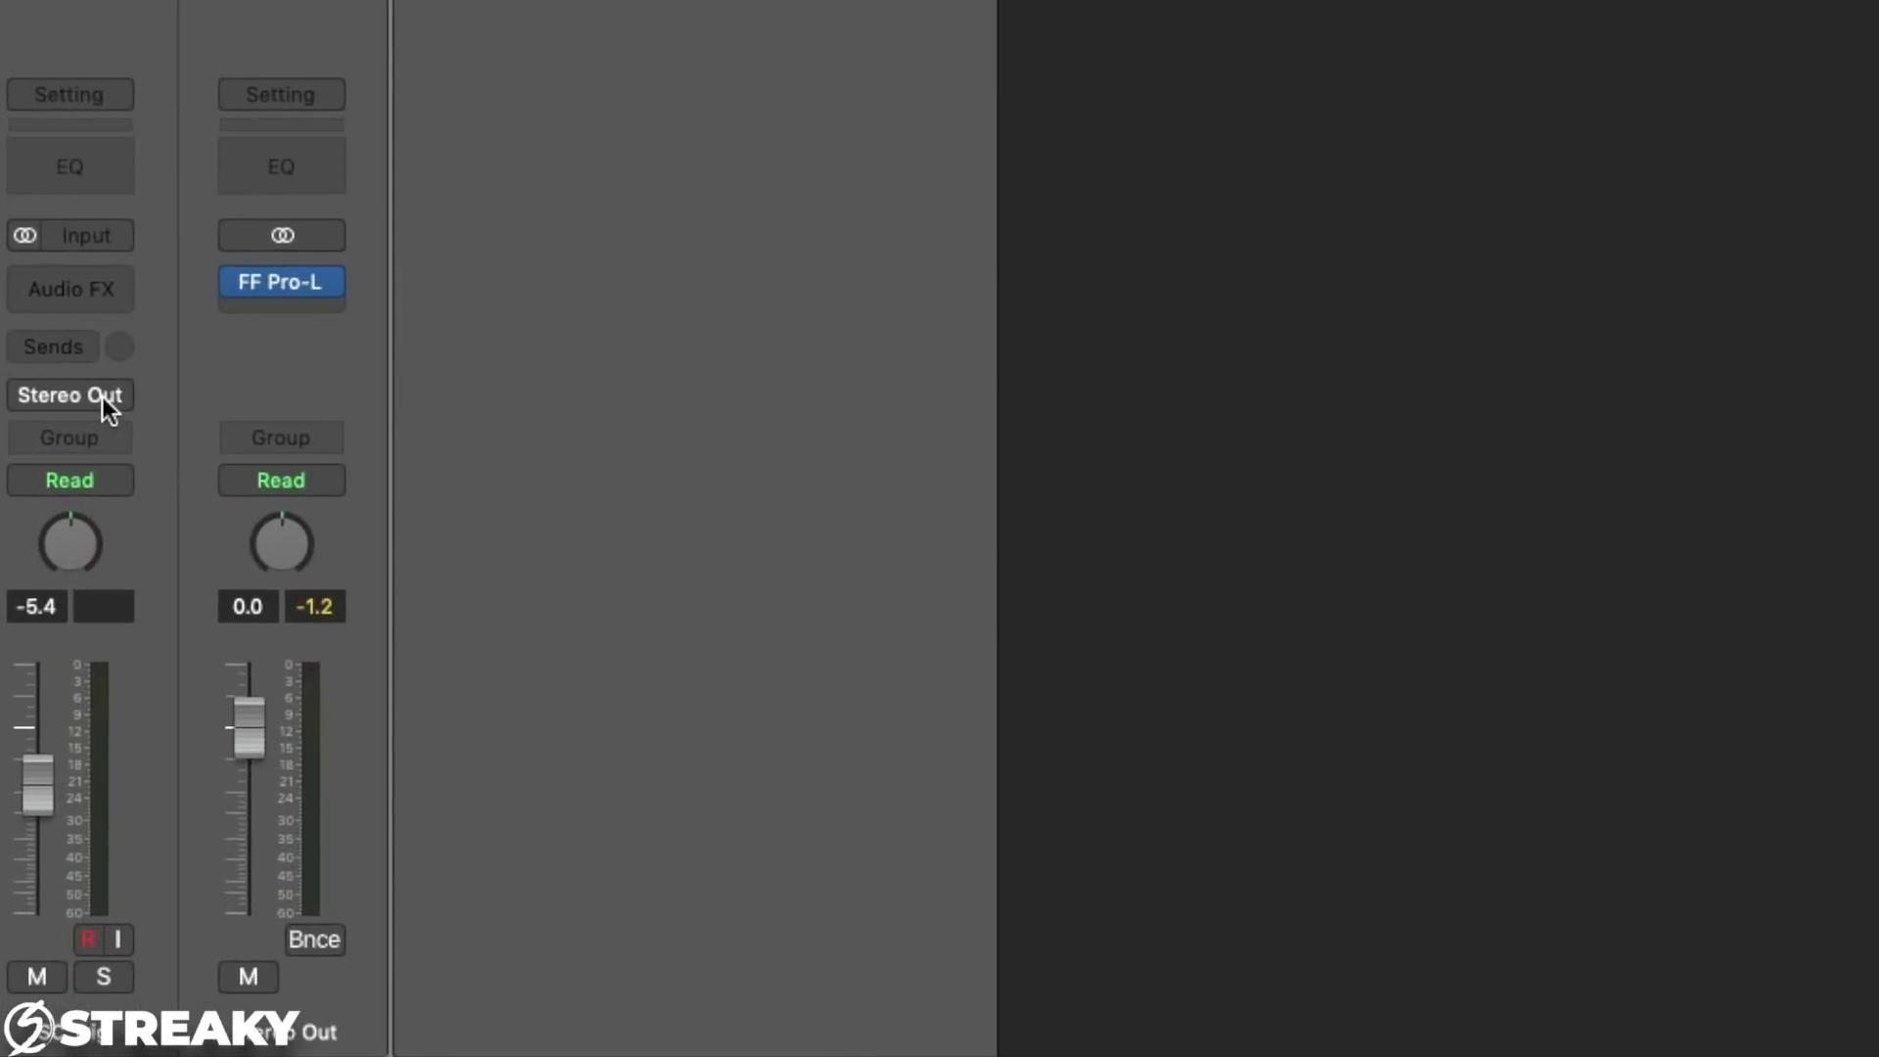
{"action": "left_click", "coordinate": [101, 397]}
{"action": "mouse_move", "coordinate": [139, 485]}
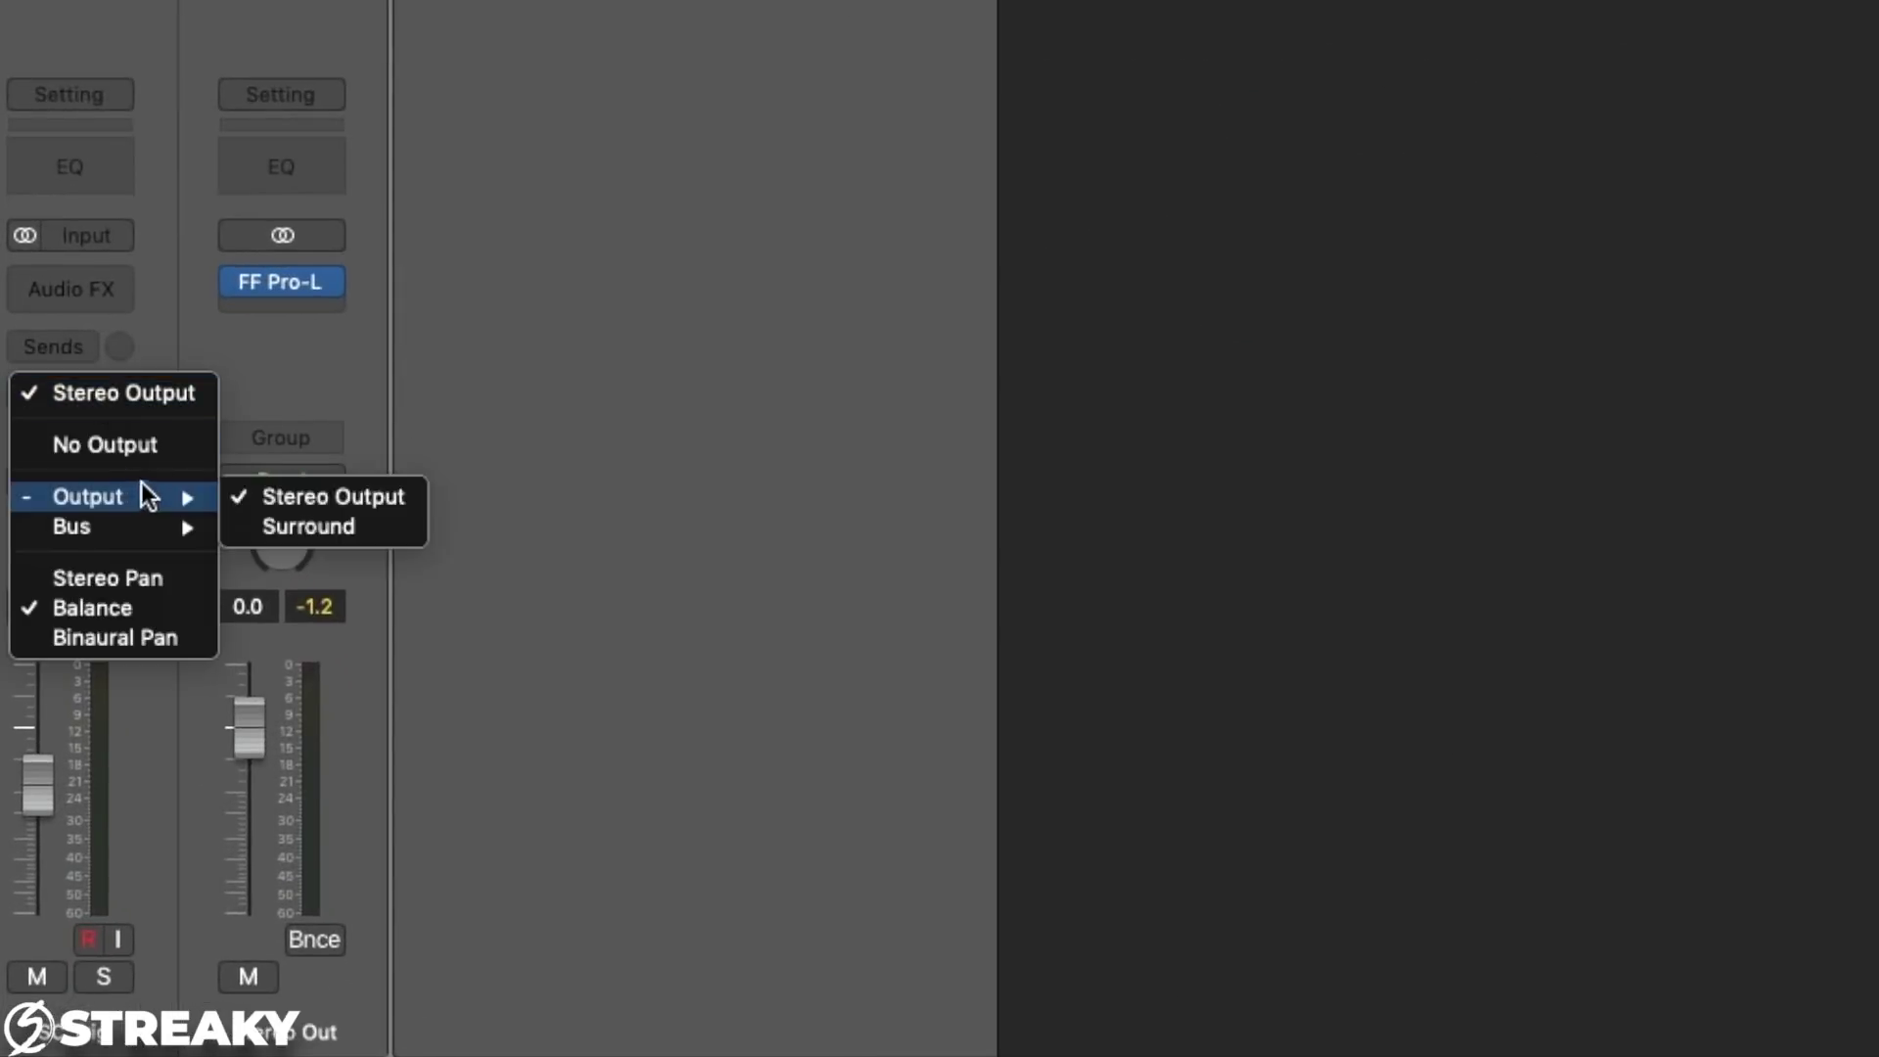
{"action": "left_click", "coordinate": [151, 449]}
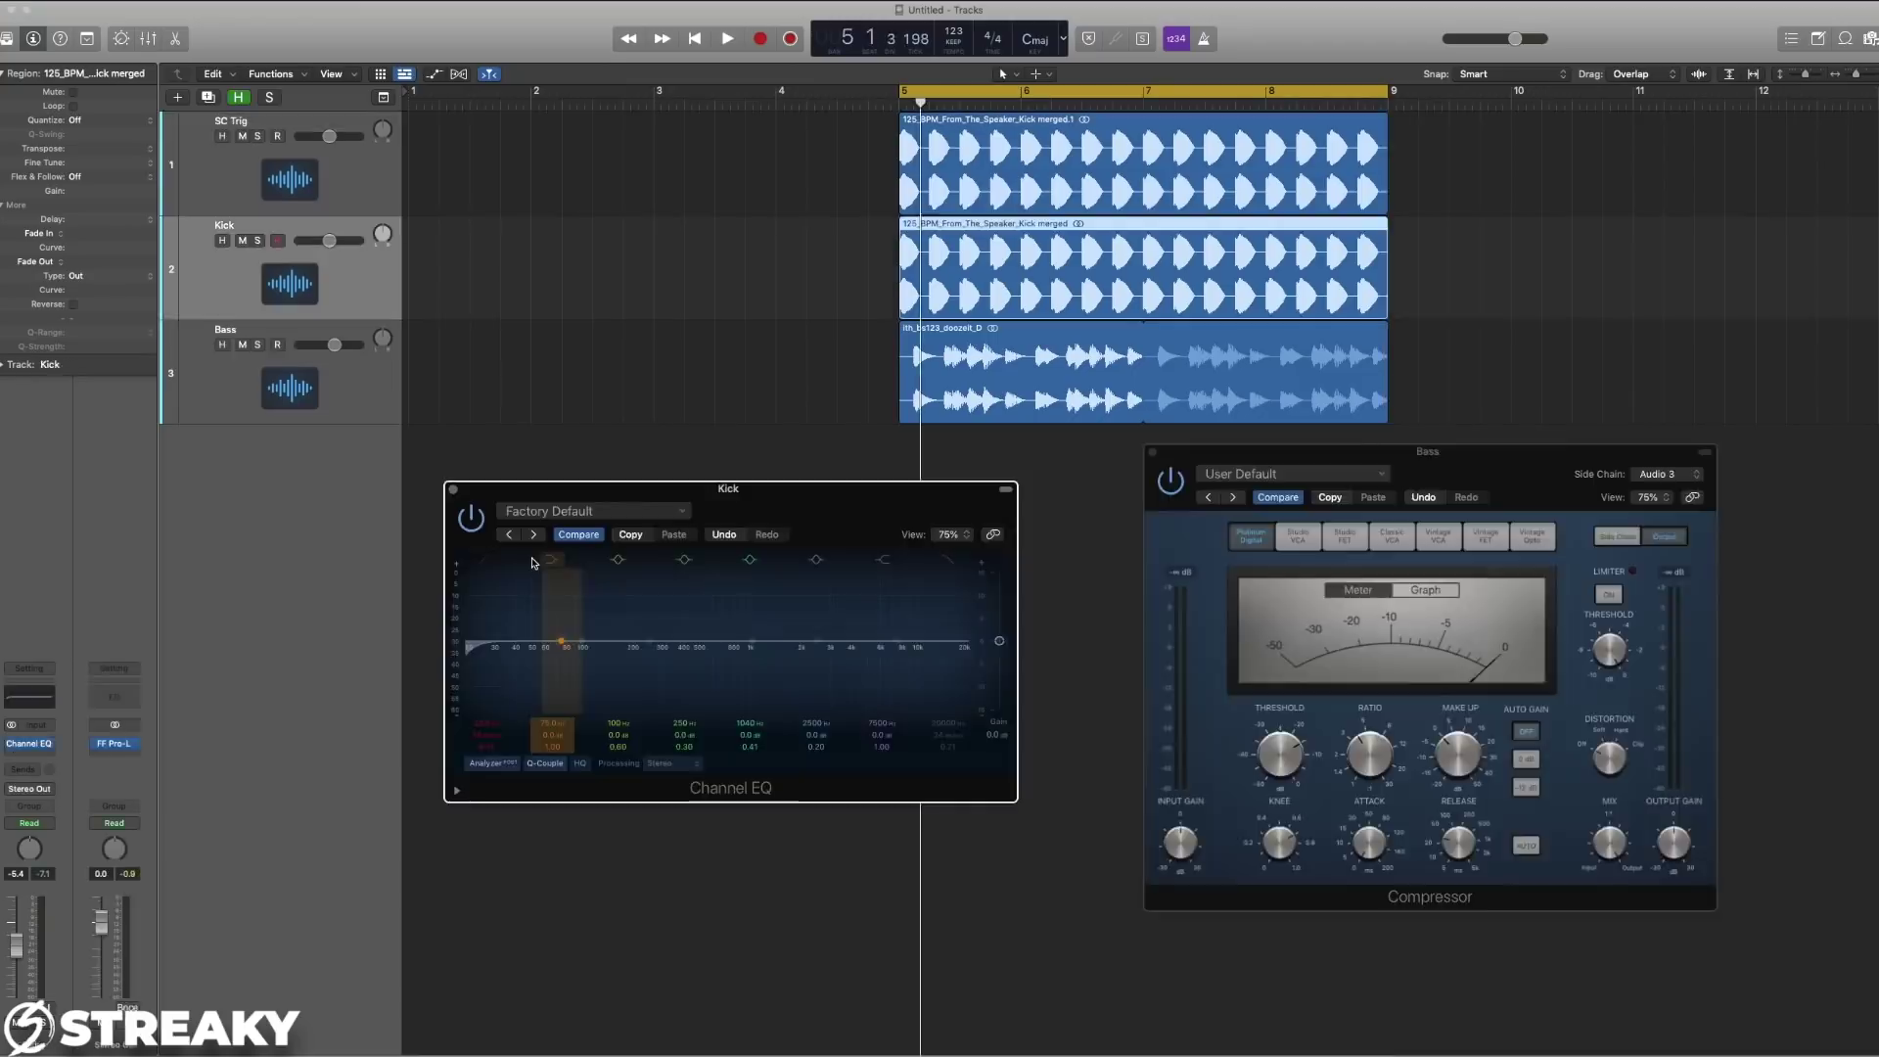
Reopen the Kick track's Channel EQ and sweep its low cut upward while playing the loop to test the bass ducking.
{"action": "left_click", "coordinate": [456, 490]}
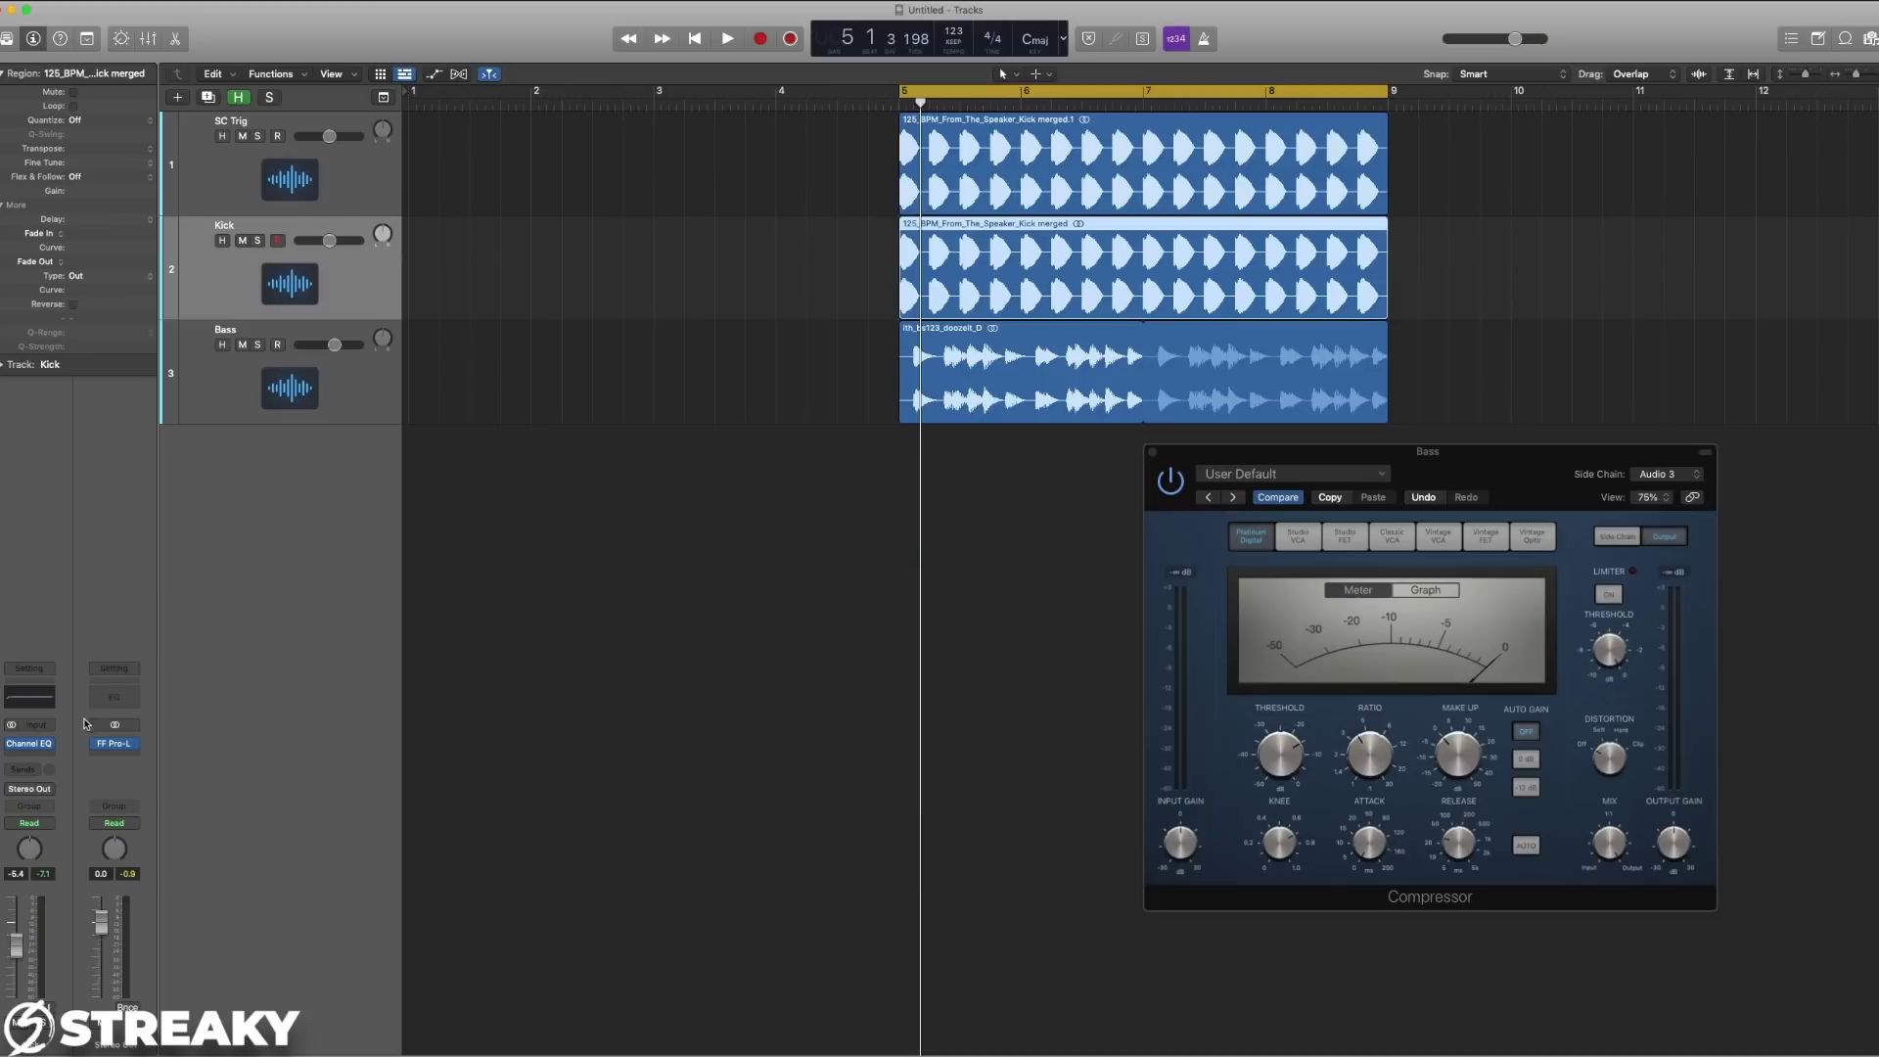
{"action": "mouse_move", "coordinate": [33, 748]}
{"action": "left_click", "coordinate": [30, 746]}
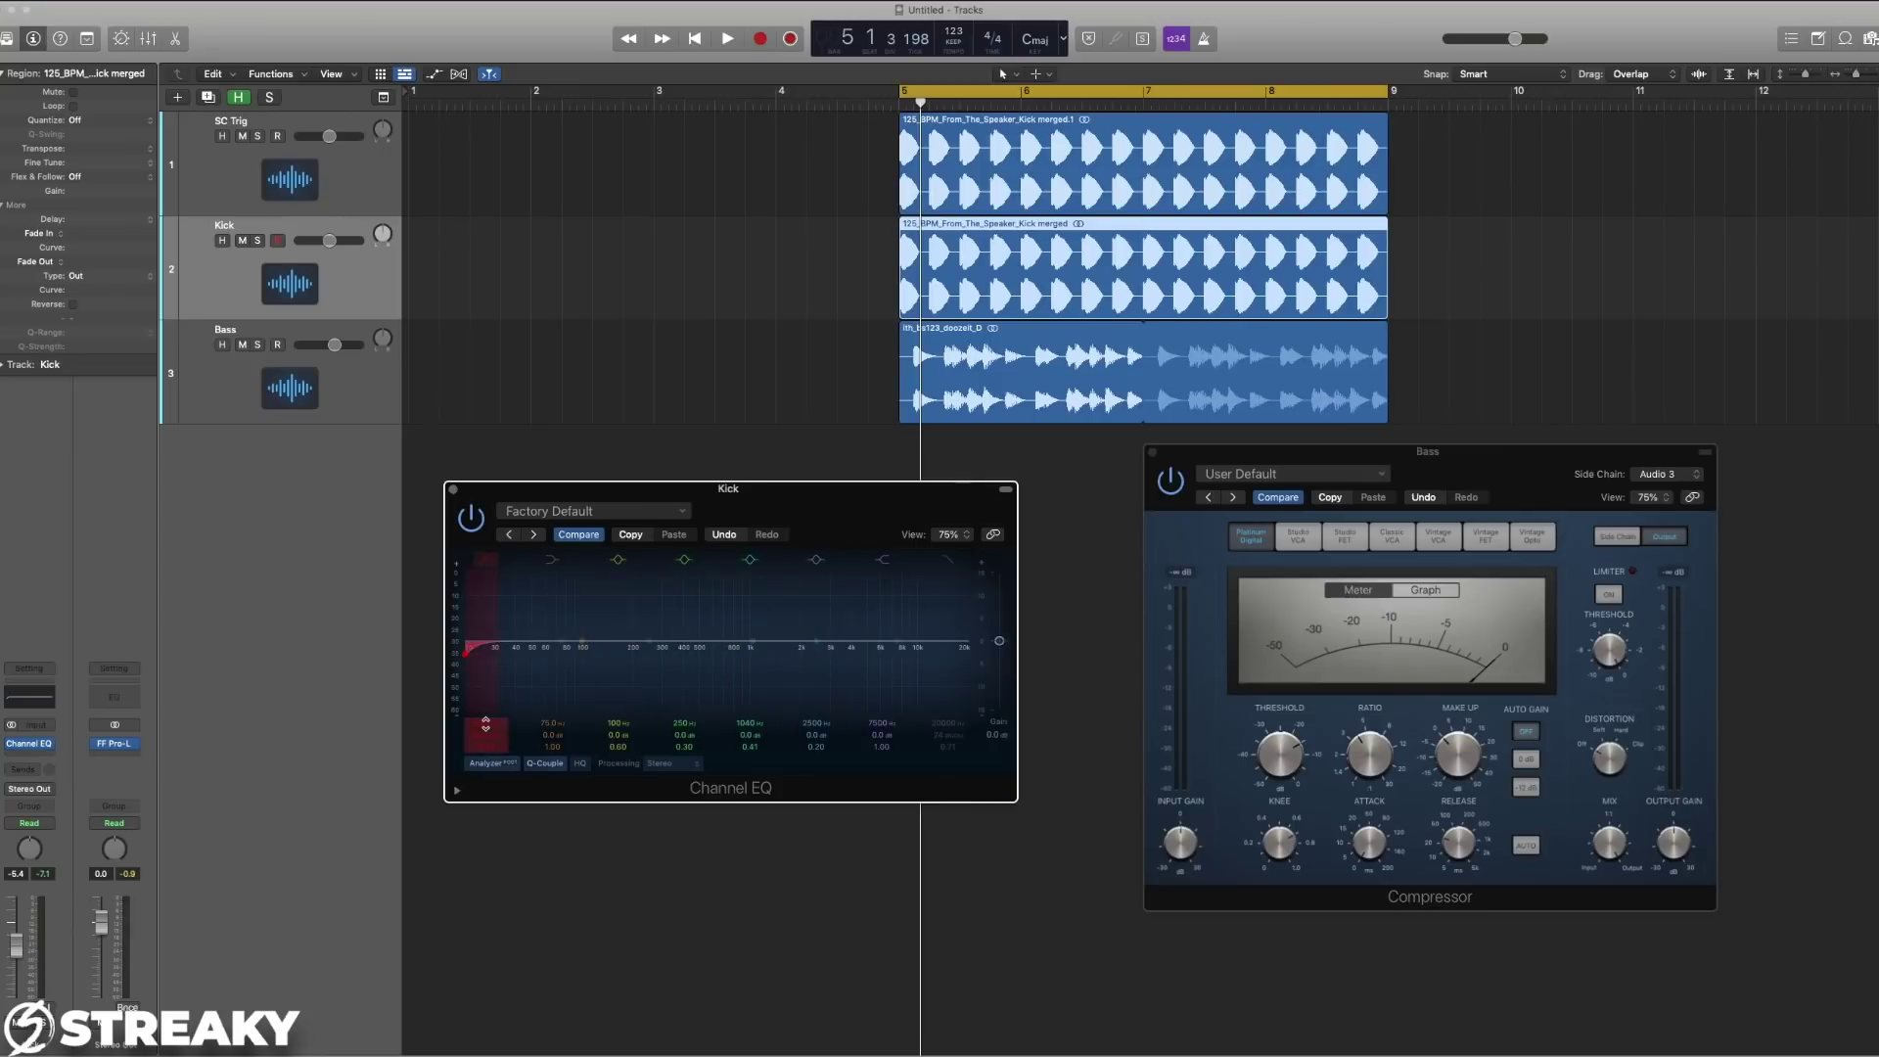
{"action": "left_click_drag", "start_coordinate": [485, 724], "coordinate": [491, 749]}
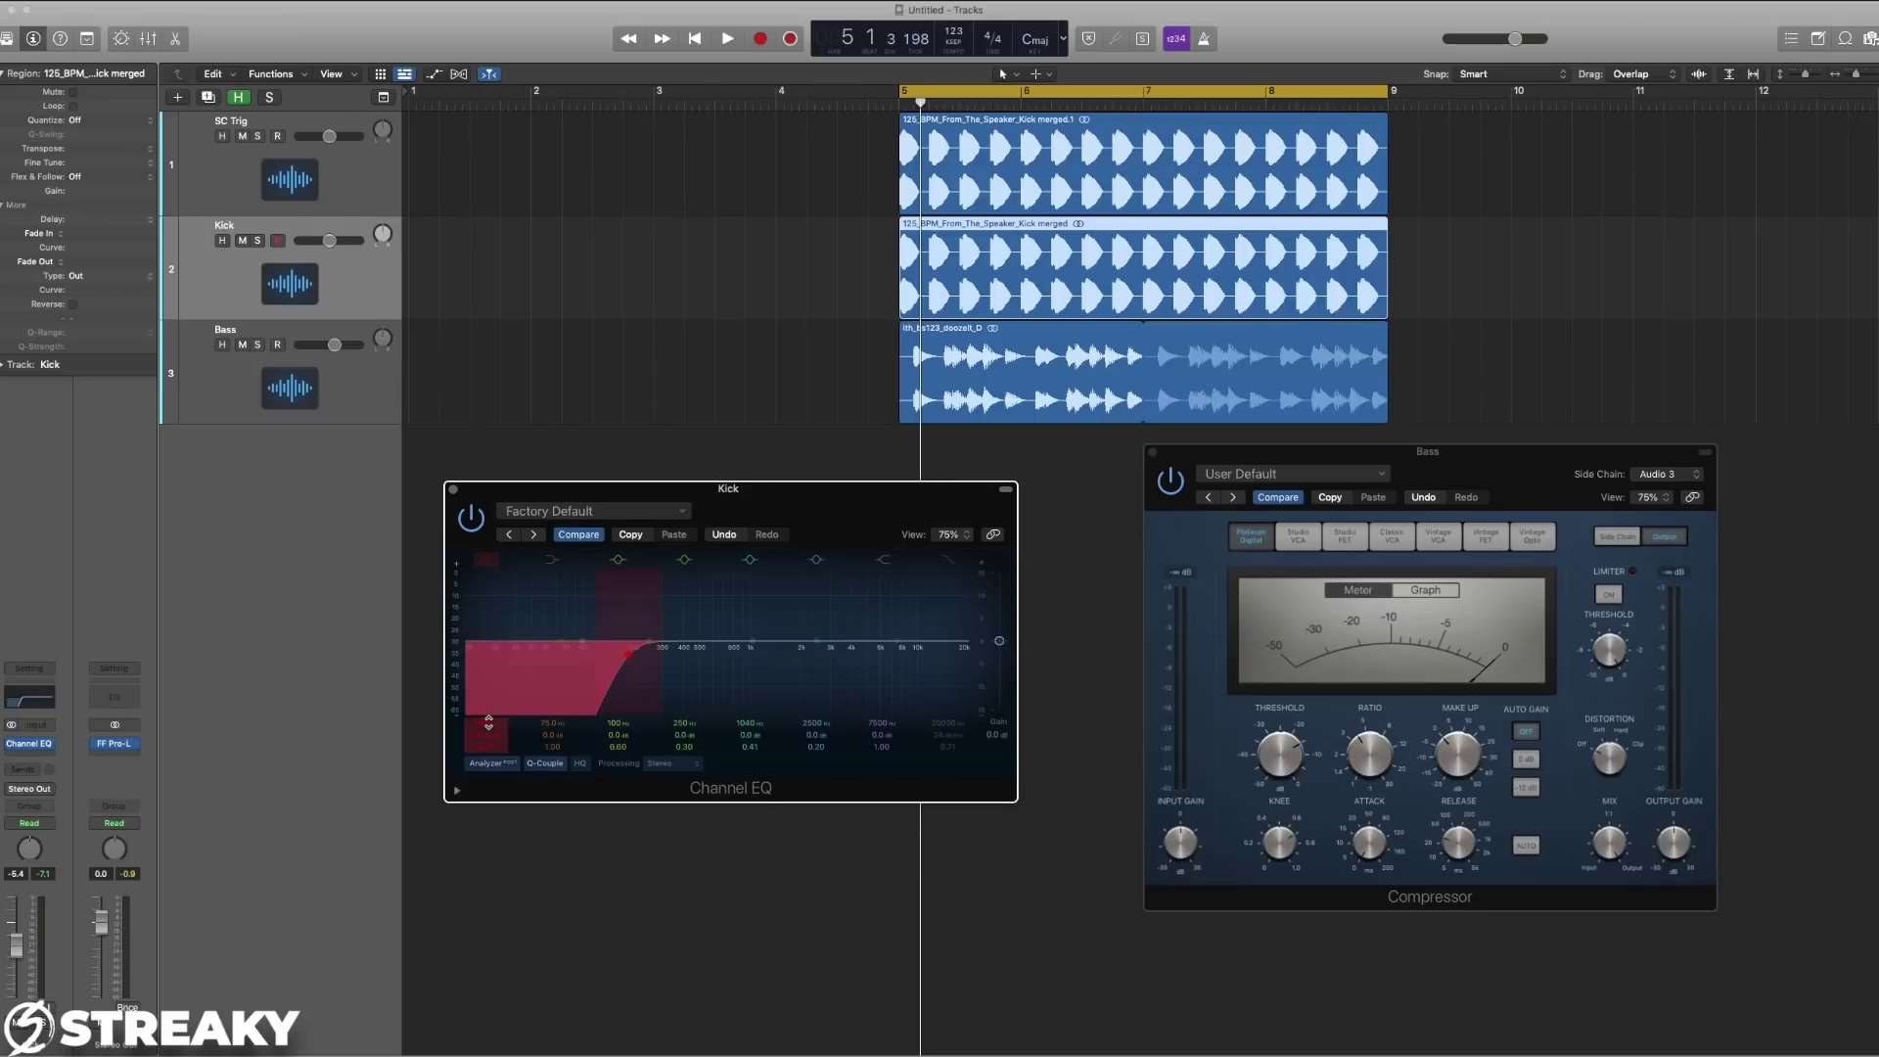
{"action": "key", "text": "space"}
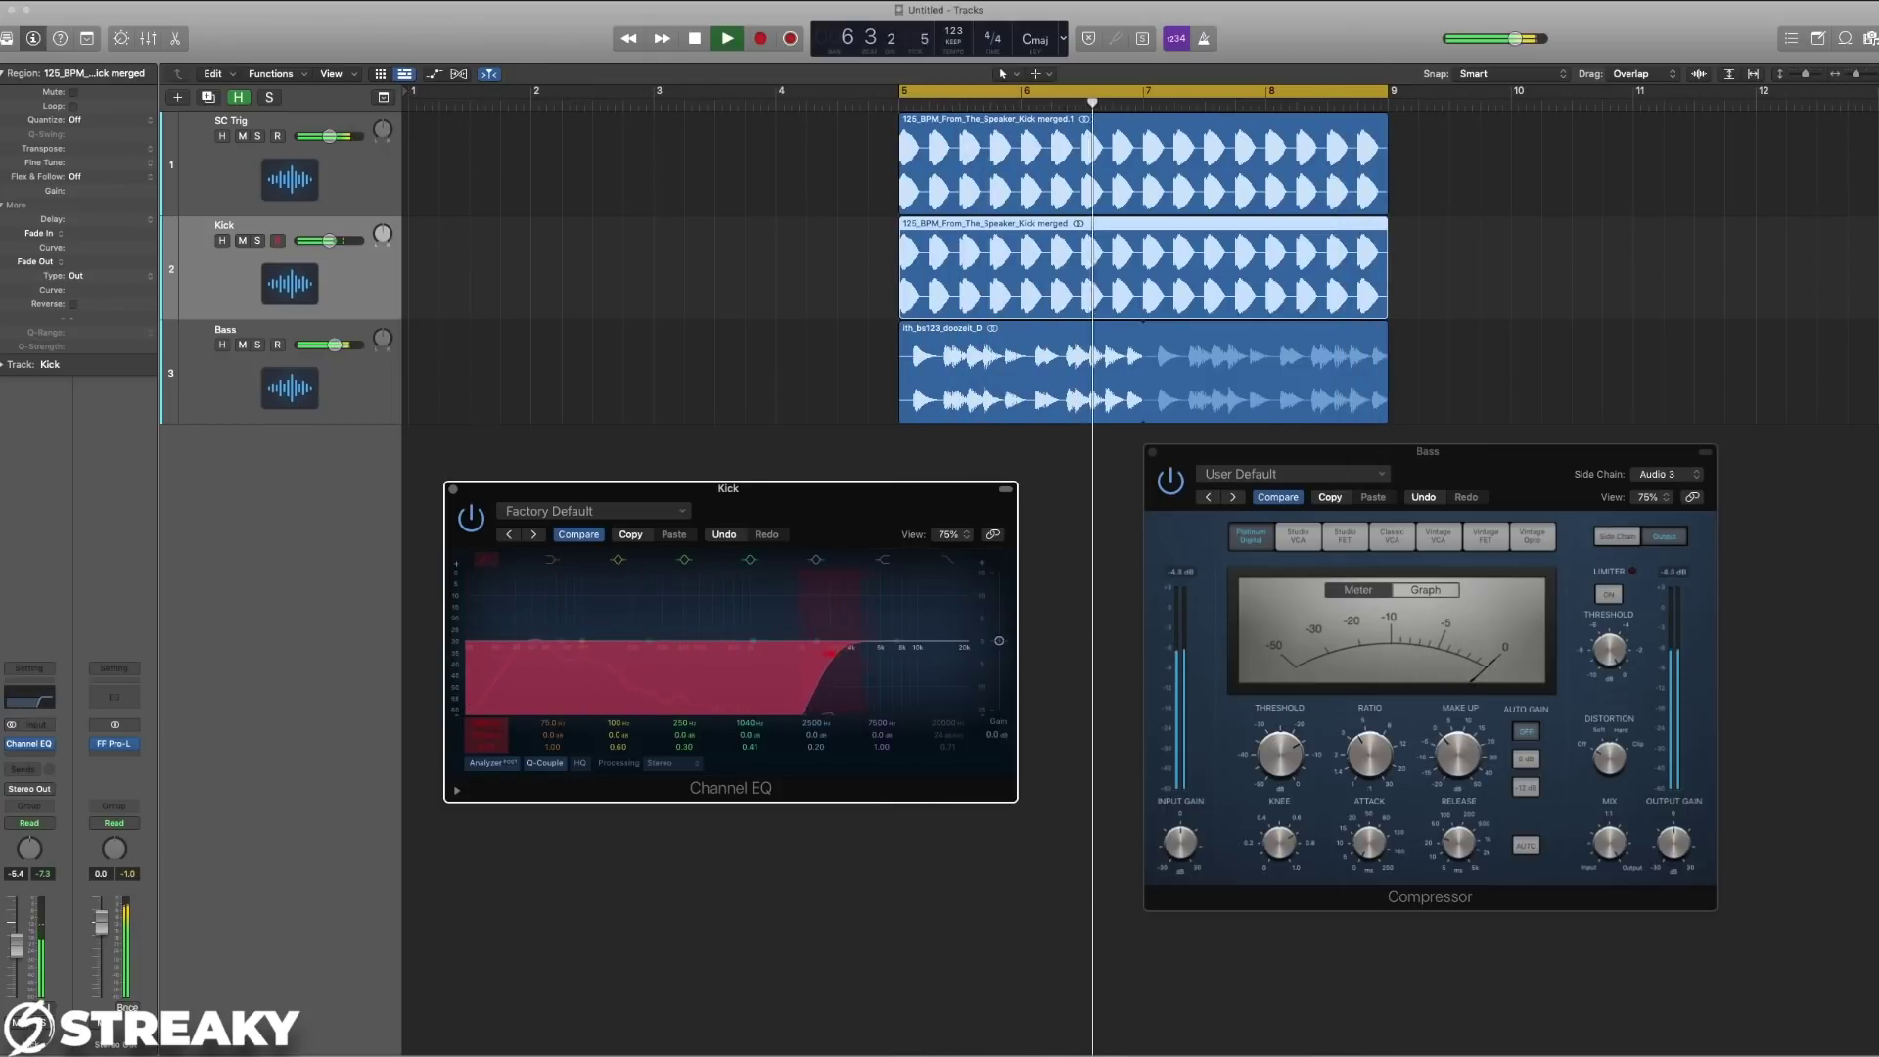
{"action": "mouse_move", "coordinate": [505, 721]}
{"action": "left_mouse_down"}
{"action": "mouse_move", "coordinate": [504, 756]}
{"action": "mouse_move", "coordinate": [504, 701]}
{"action": "mouse_move", "coordinate": [504, 729]}
{"action": "left_mouse_up"}
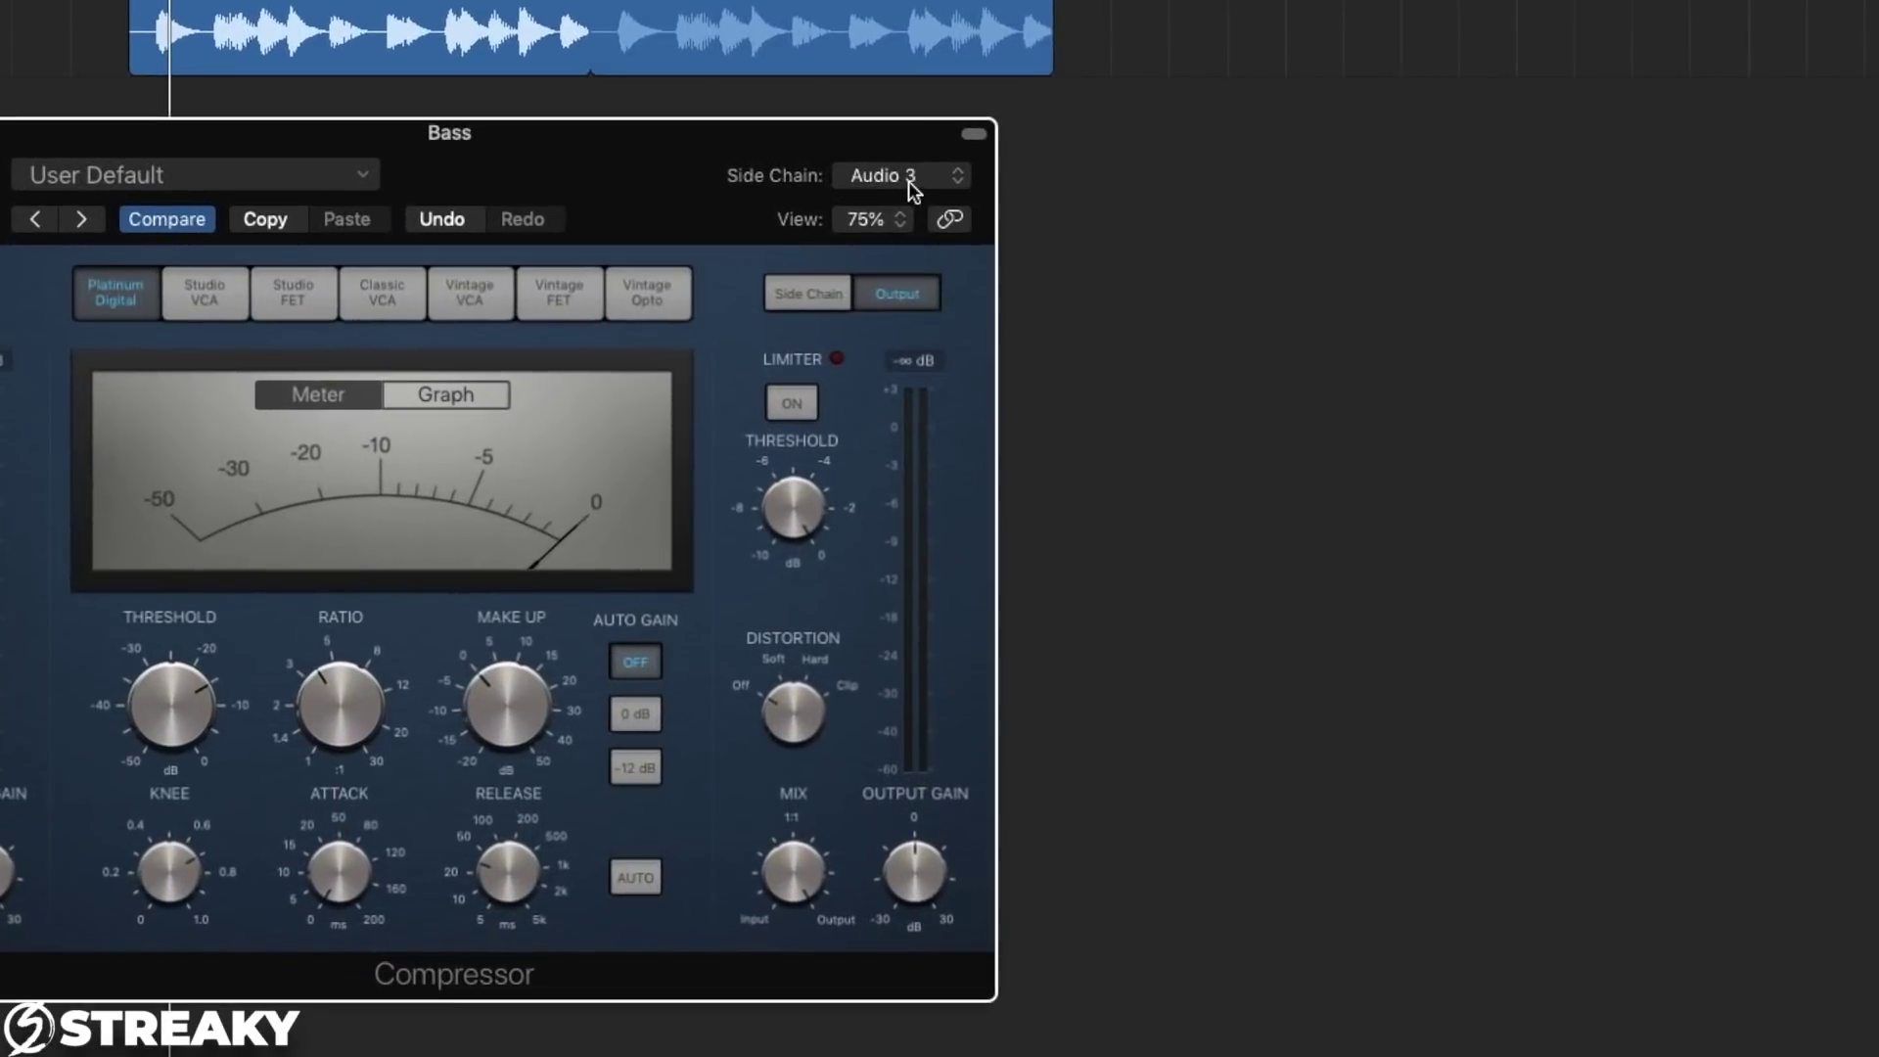
Set the bass compressor's side chain source to SC Trig (Audio 4) and play the loop to check the gain reduction.
{"action": "left_click", "coordinate": [926, 180]}
{"action": "mouse_move", "coordinate": [922, 155]}
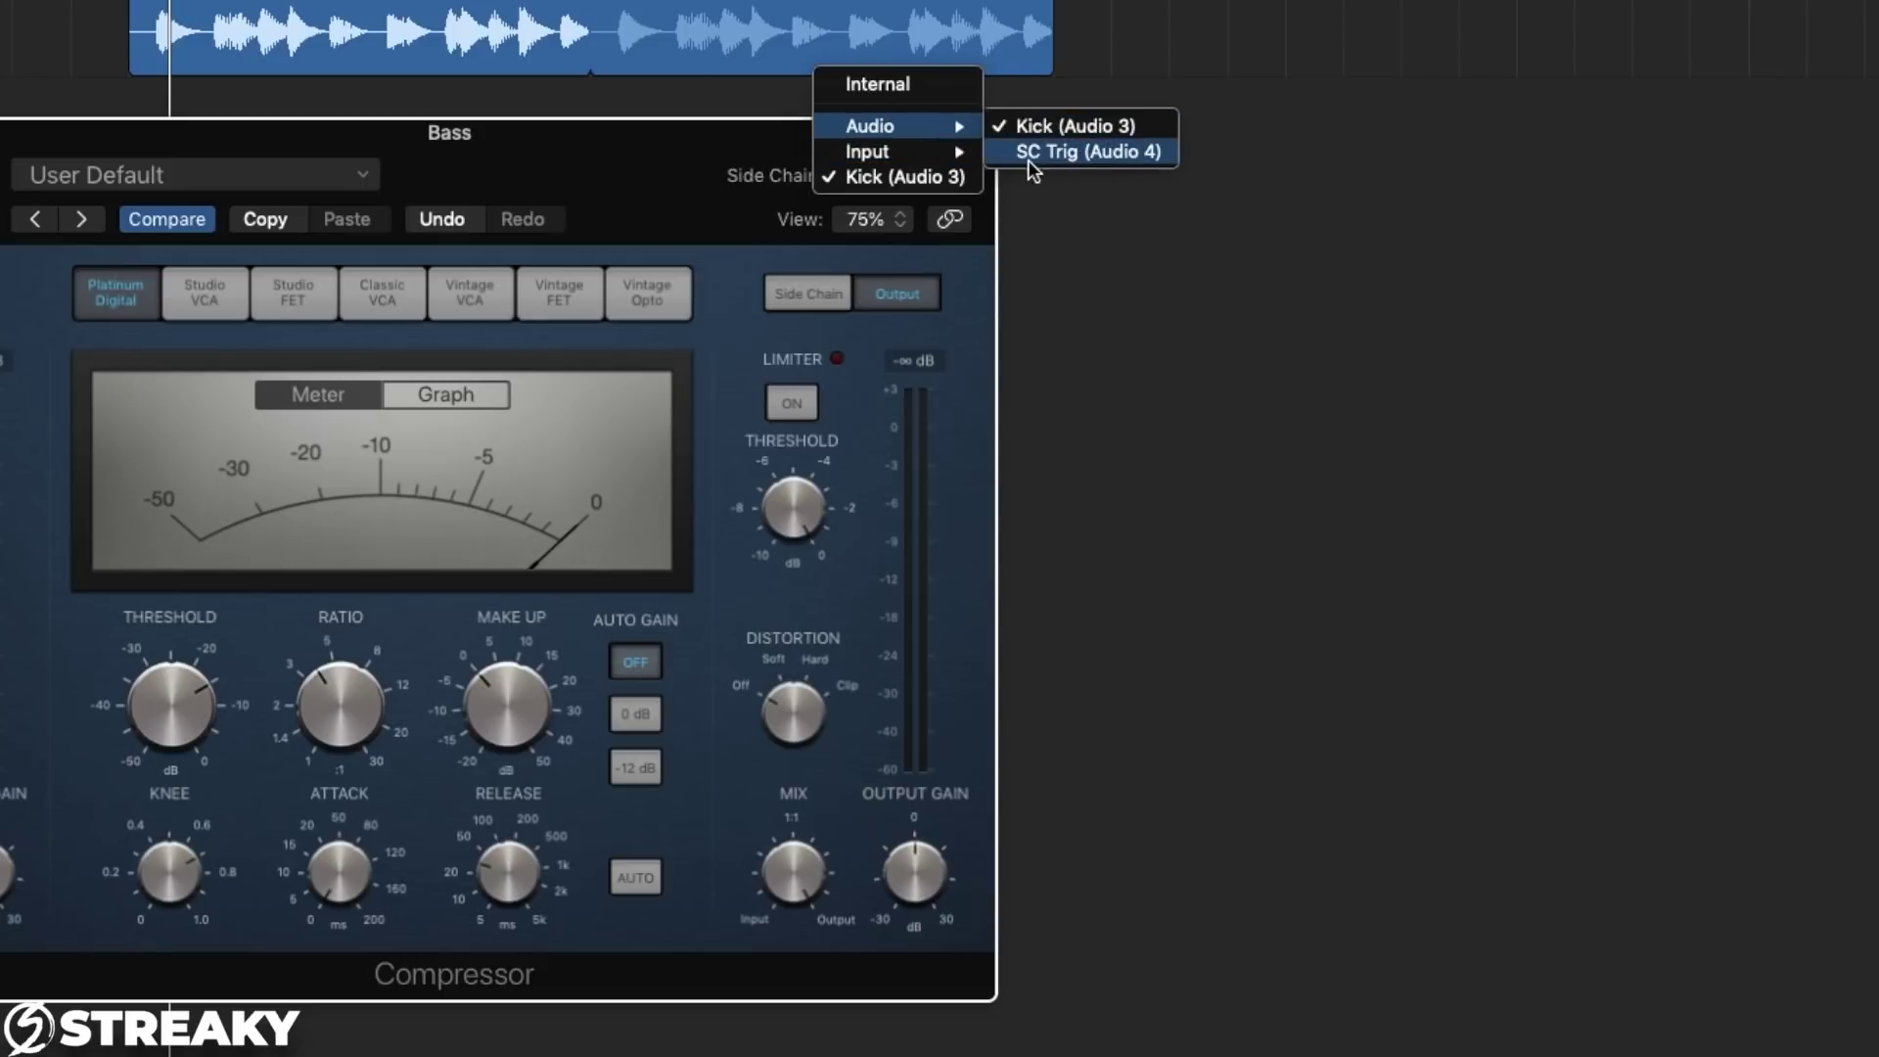
{"action": "left_click", "coordinate": [1063, 157]}
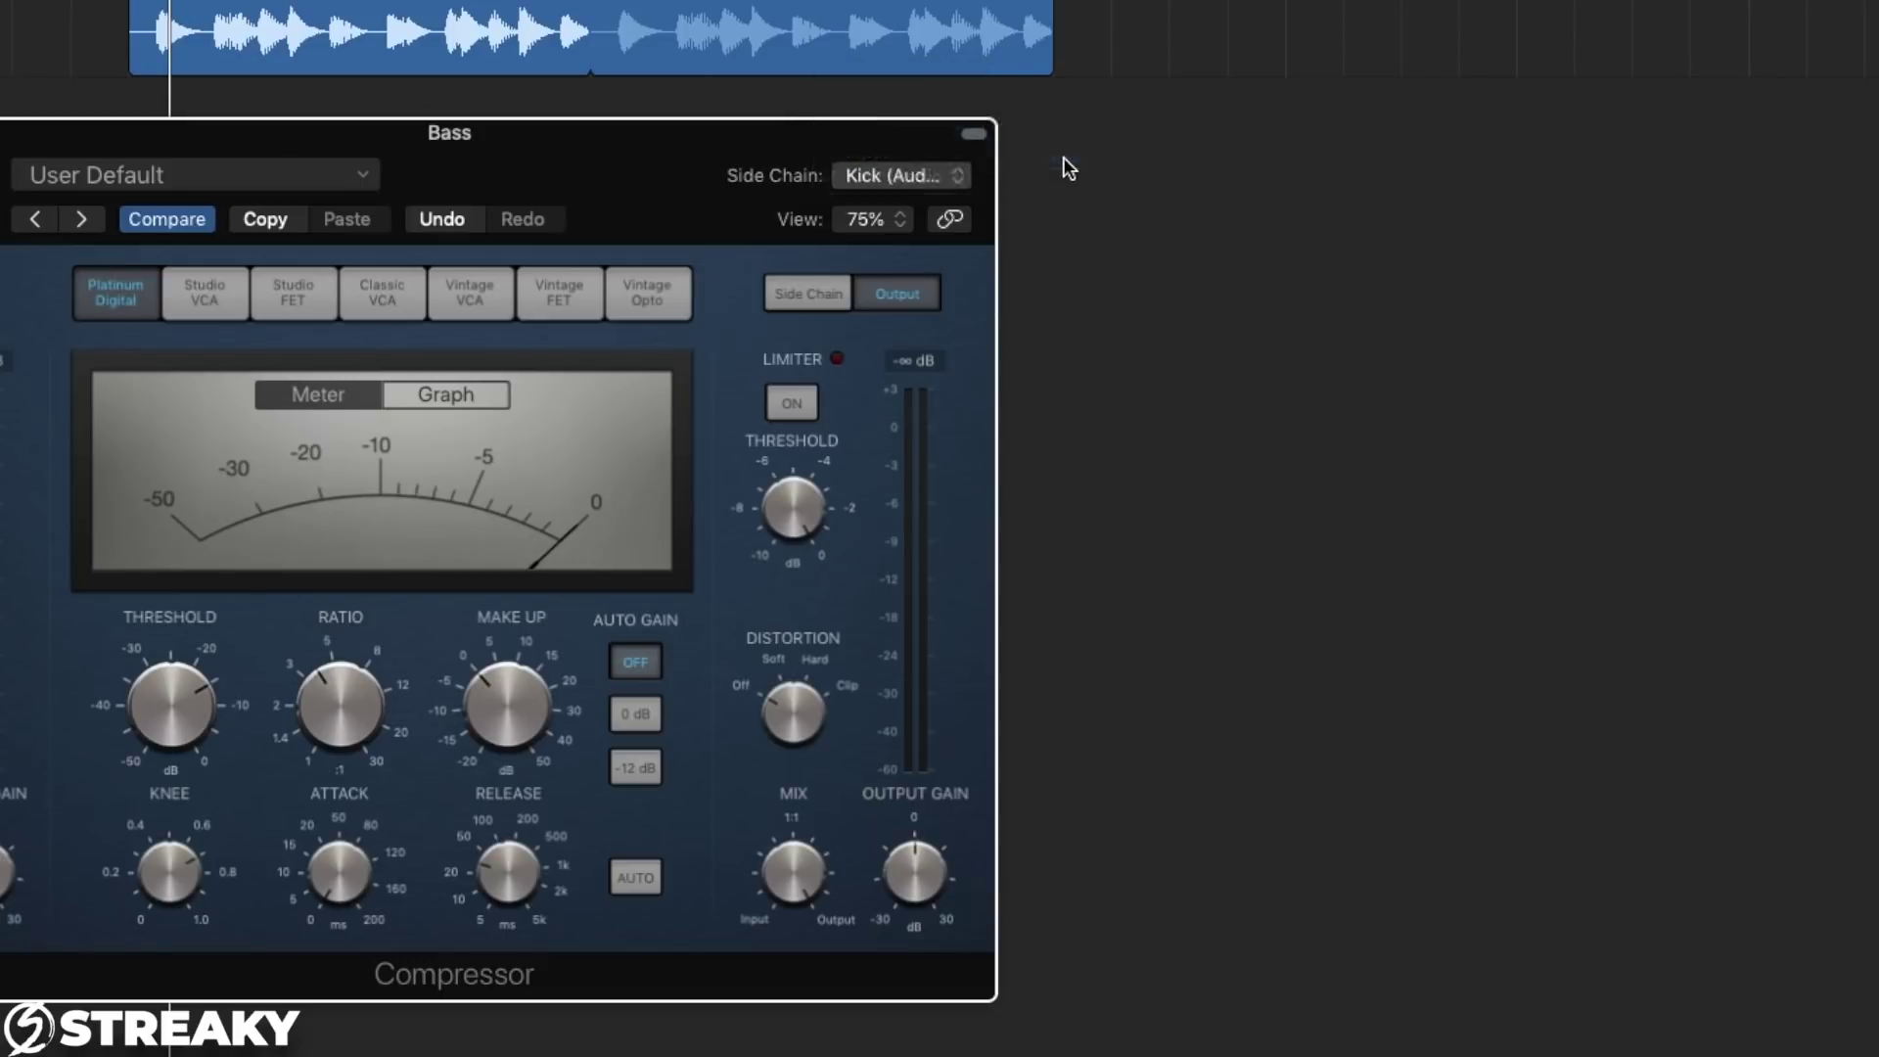
{"action": "left_click_drag", "start_coordinate": [532, 156], "coordinate": [1043, 175]}
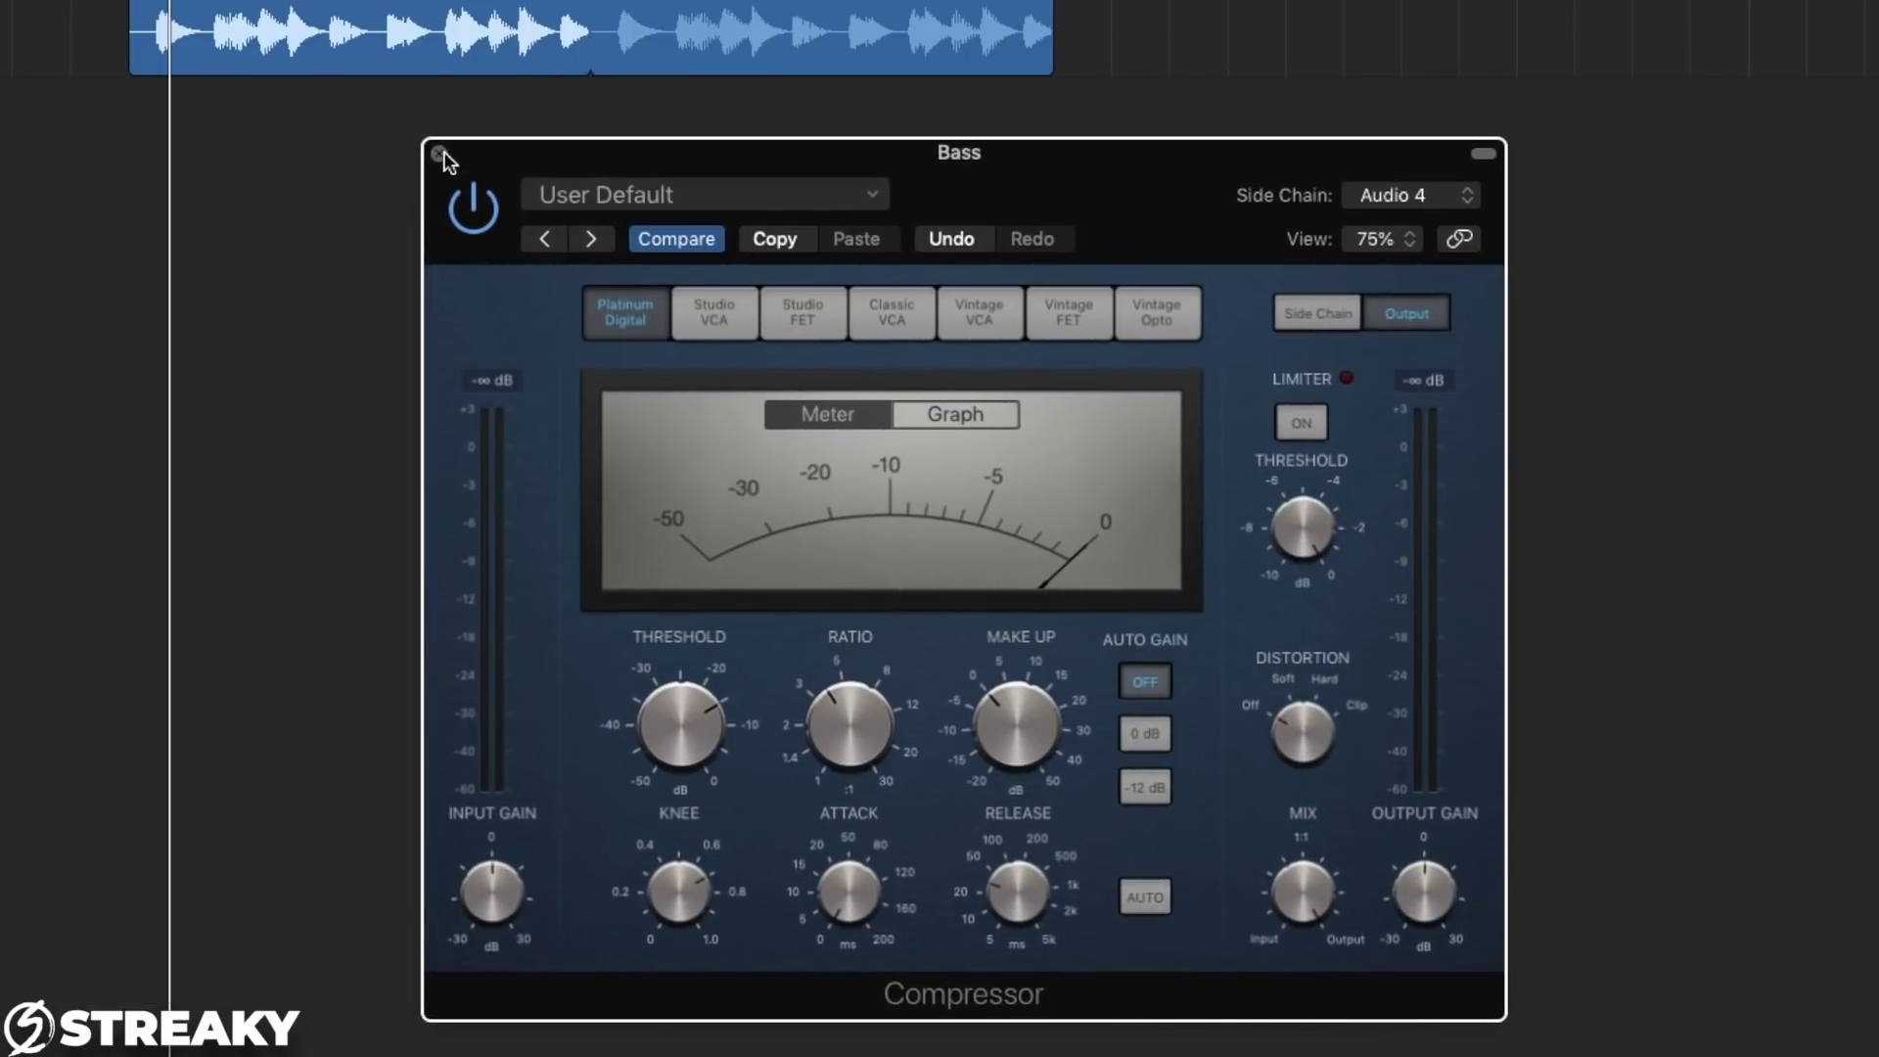
{"action": "key", "text": "space"}
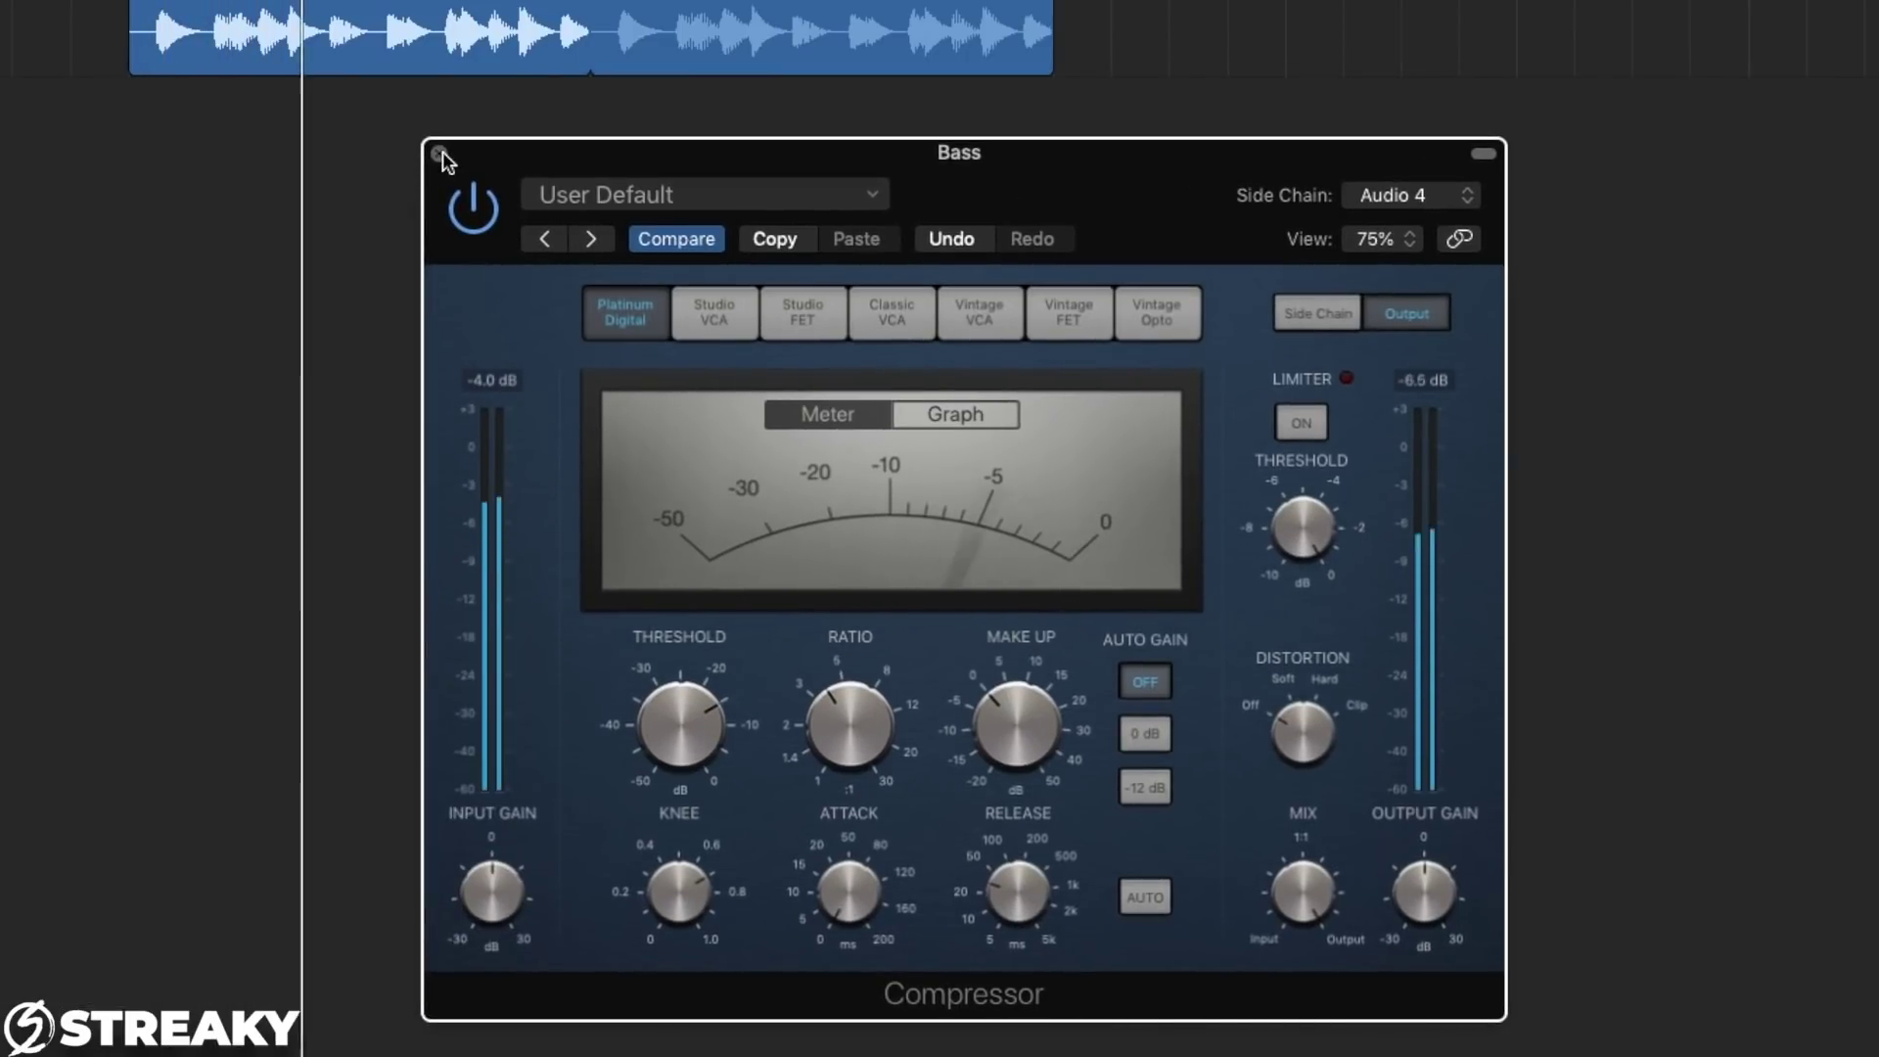
{"action": "mouse_move", "coordinate": [825, 732]}
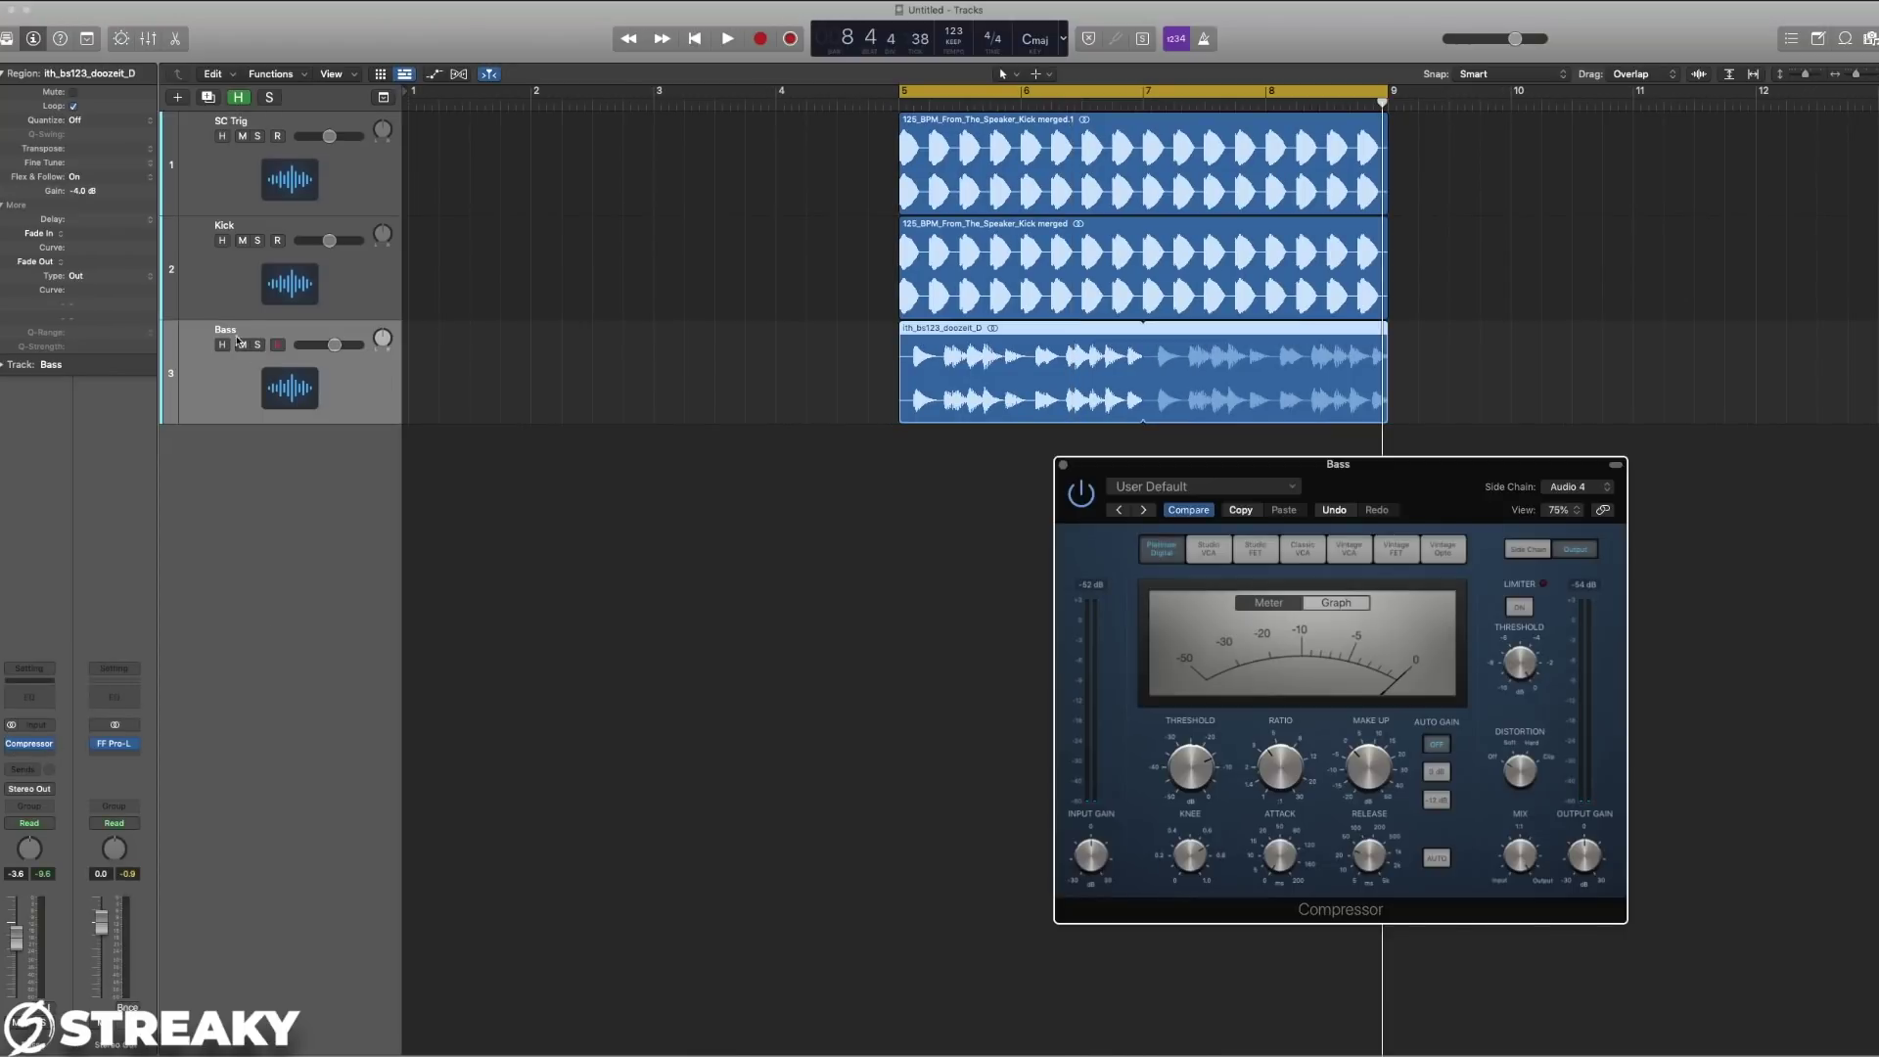
Raise the low cut in the Kick track's Channel EQ, adjust it during playback, and close the EQ window.
{"action": "left_click", "coordinate": [252, 283]}
{"action": "mouse_move", "coordinate": [31, 746]}
{"action": "left_click", "coordinate": [30, 747]}
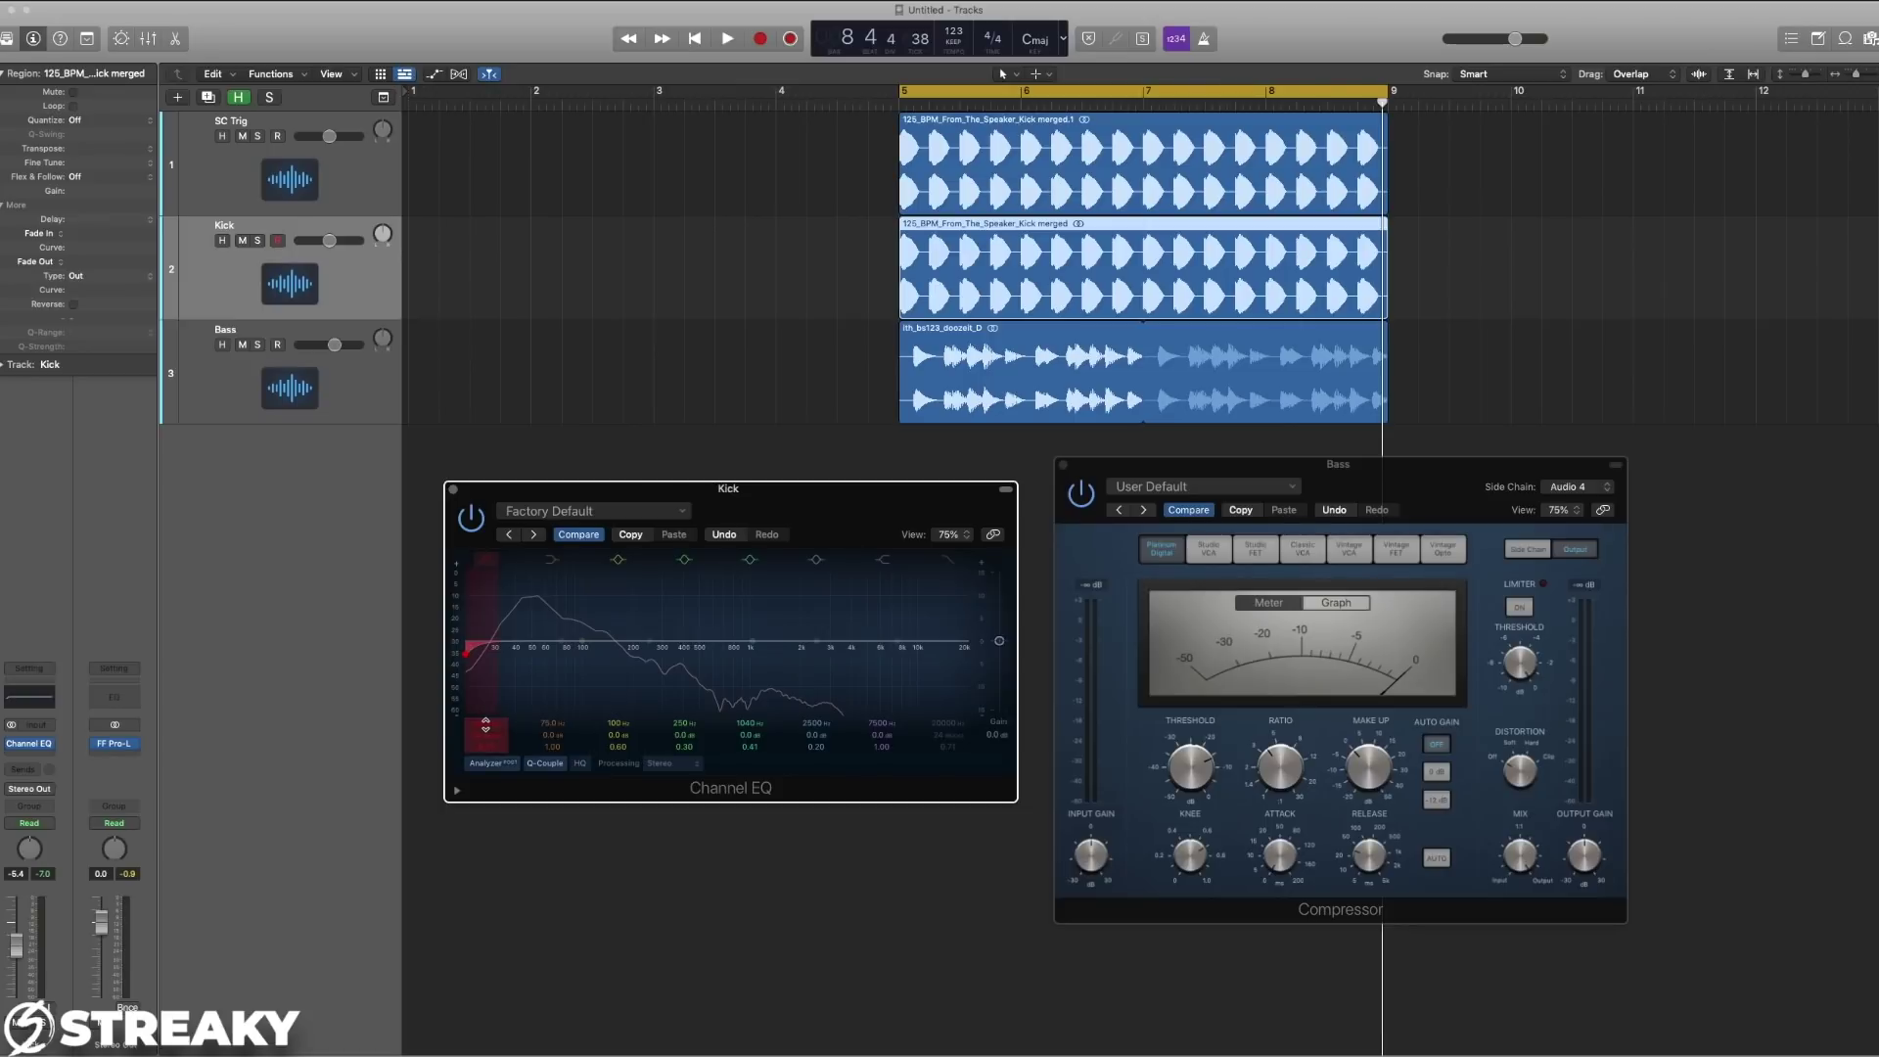
{"action": "left_click_drag", "start_coordinate": [485, 727], "coordinate": [485, 675]}
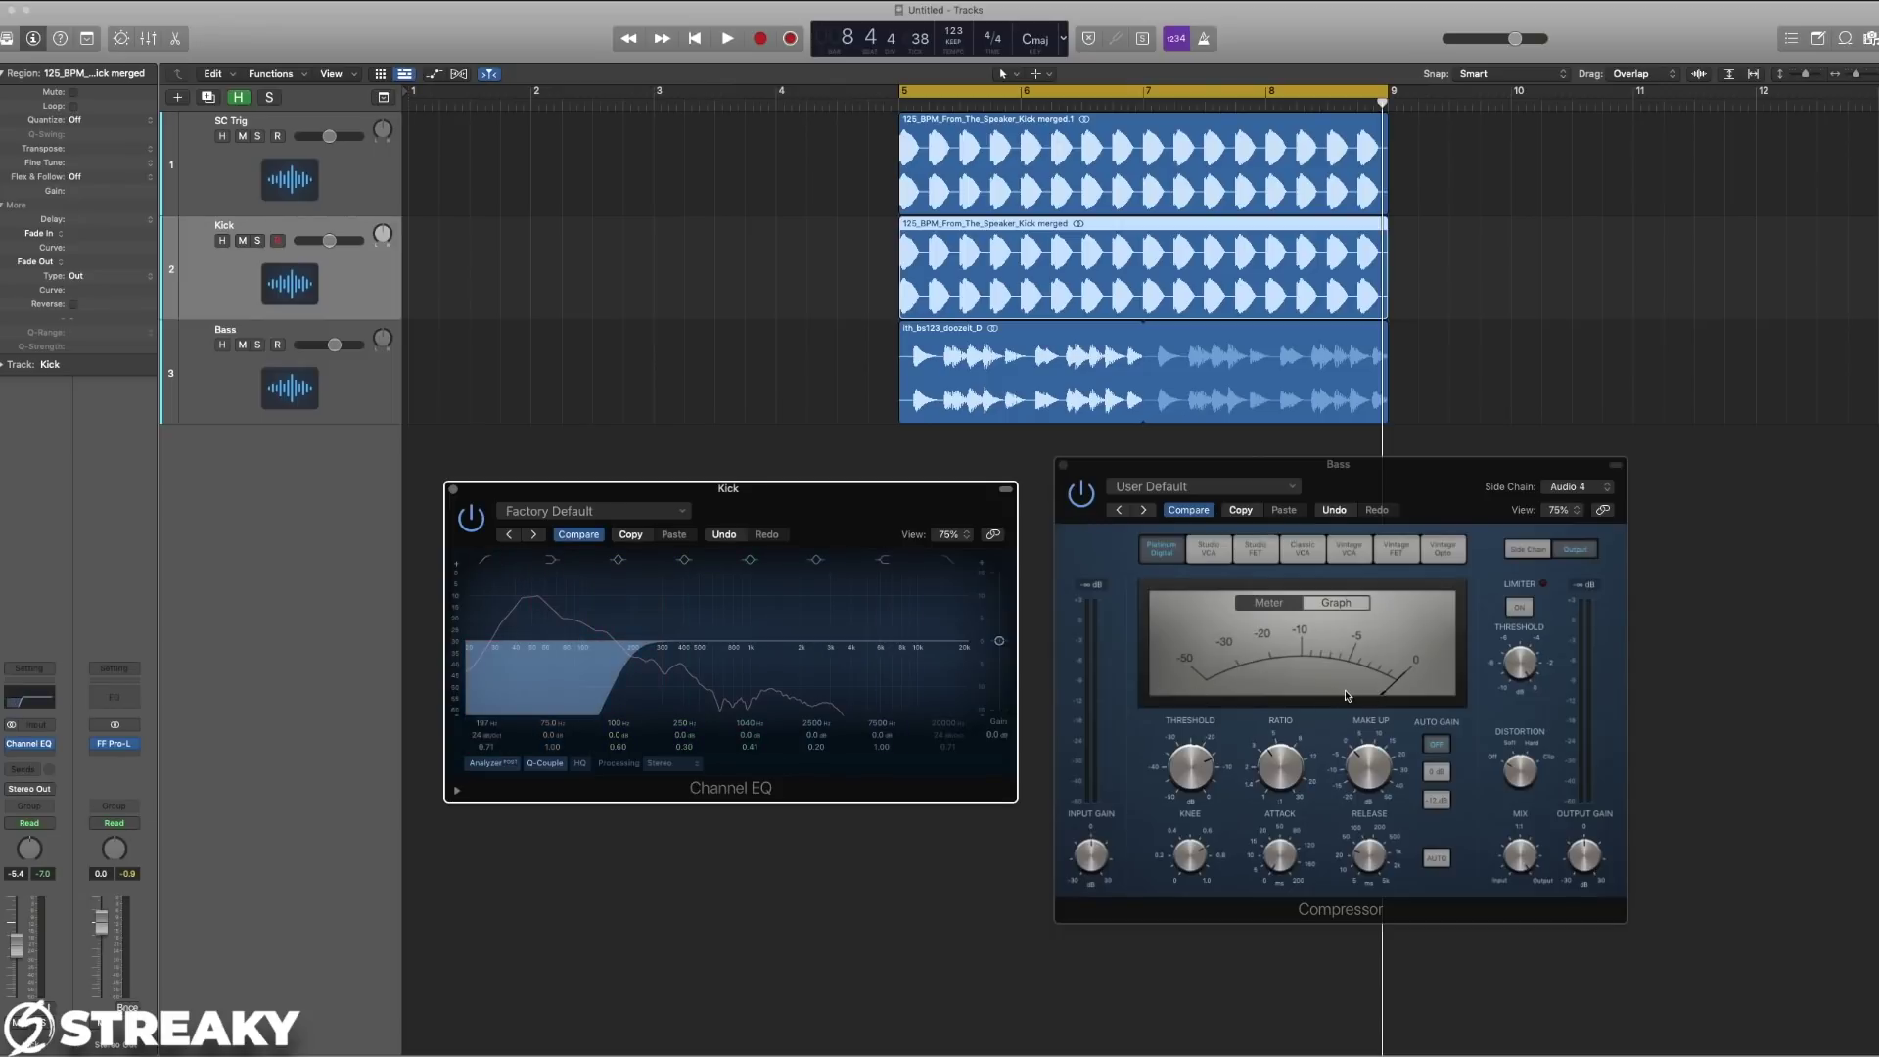
{"action": "key", "text": "space"}
{"action": "left_click_drag", "start_coordinate": [486, 724], "coordinate": [489, 711]}
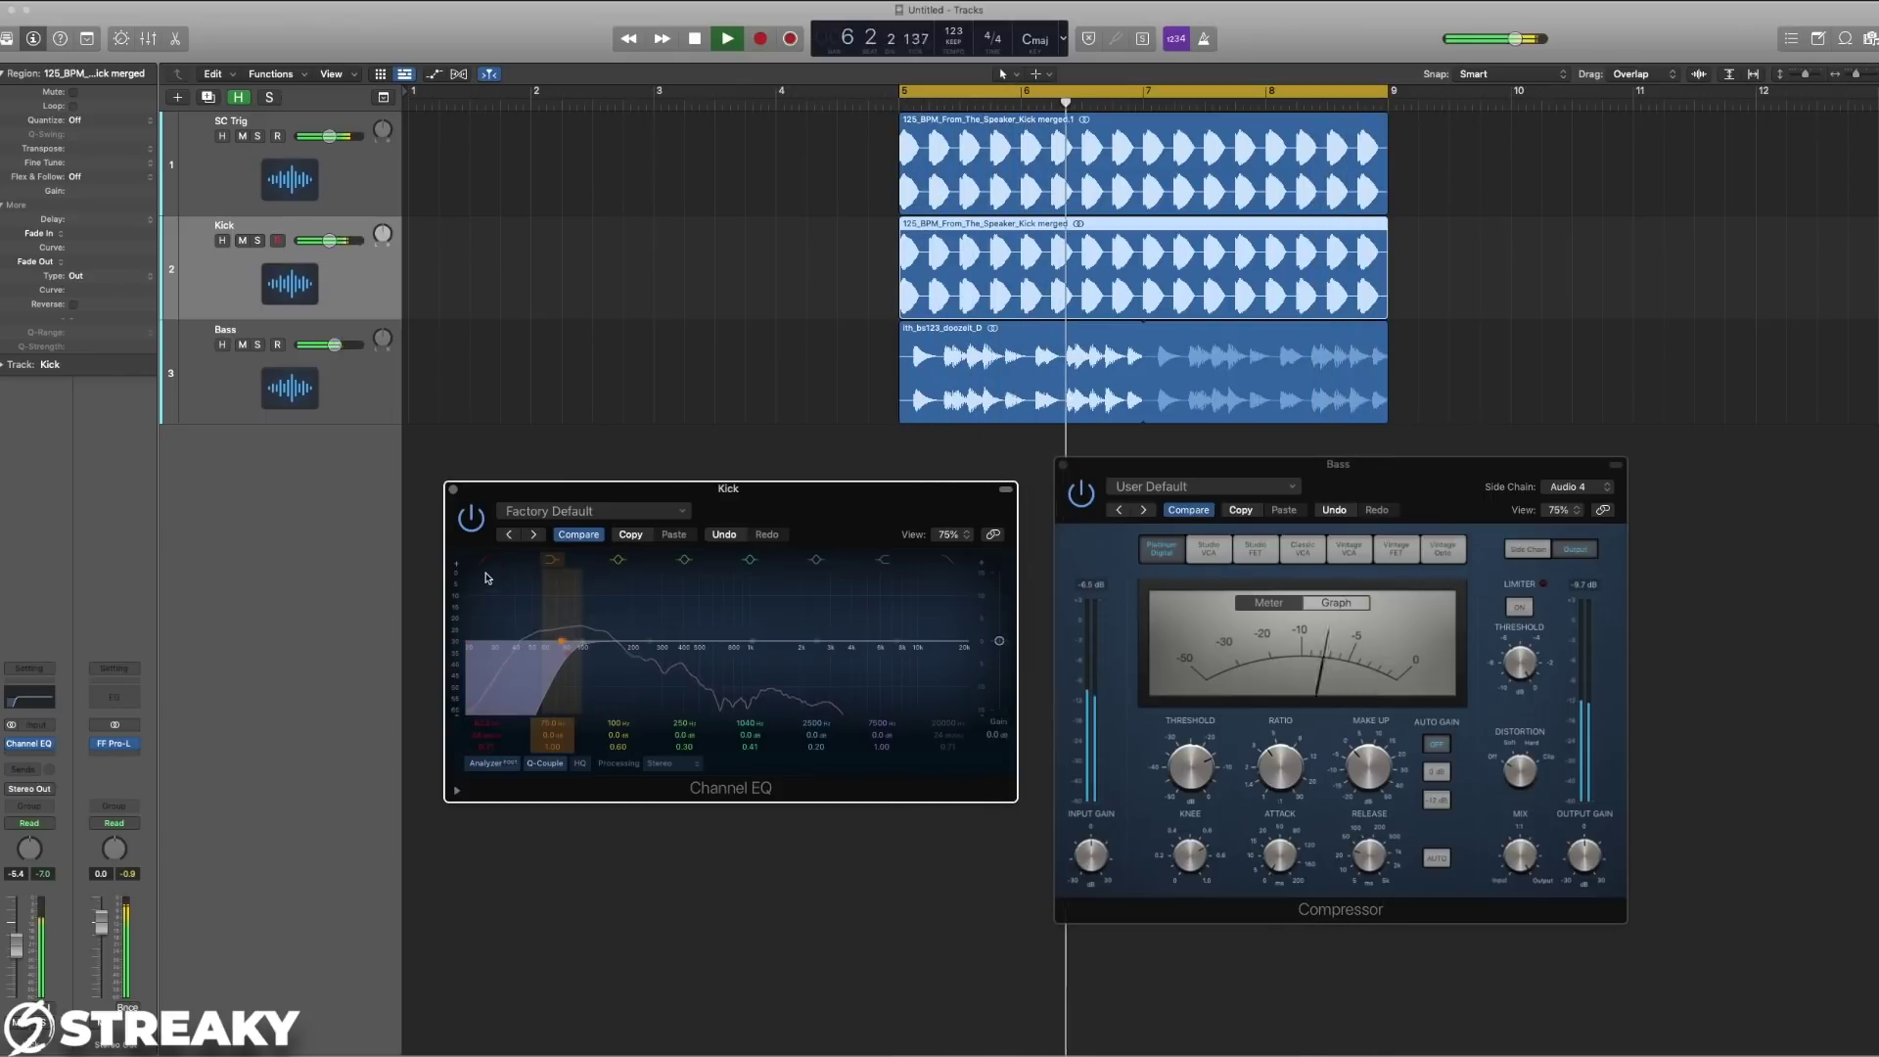
{"action": "key", "text": "space"}
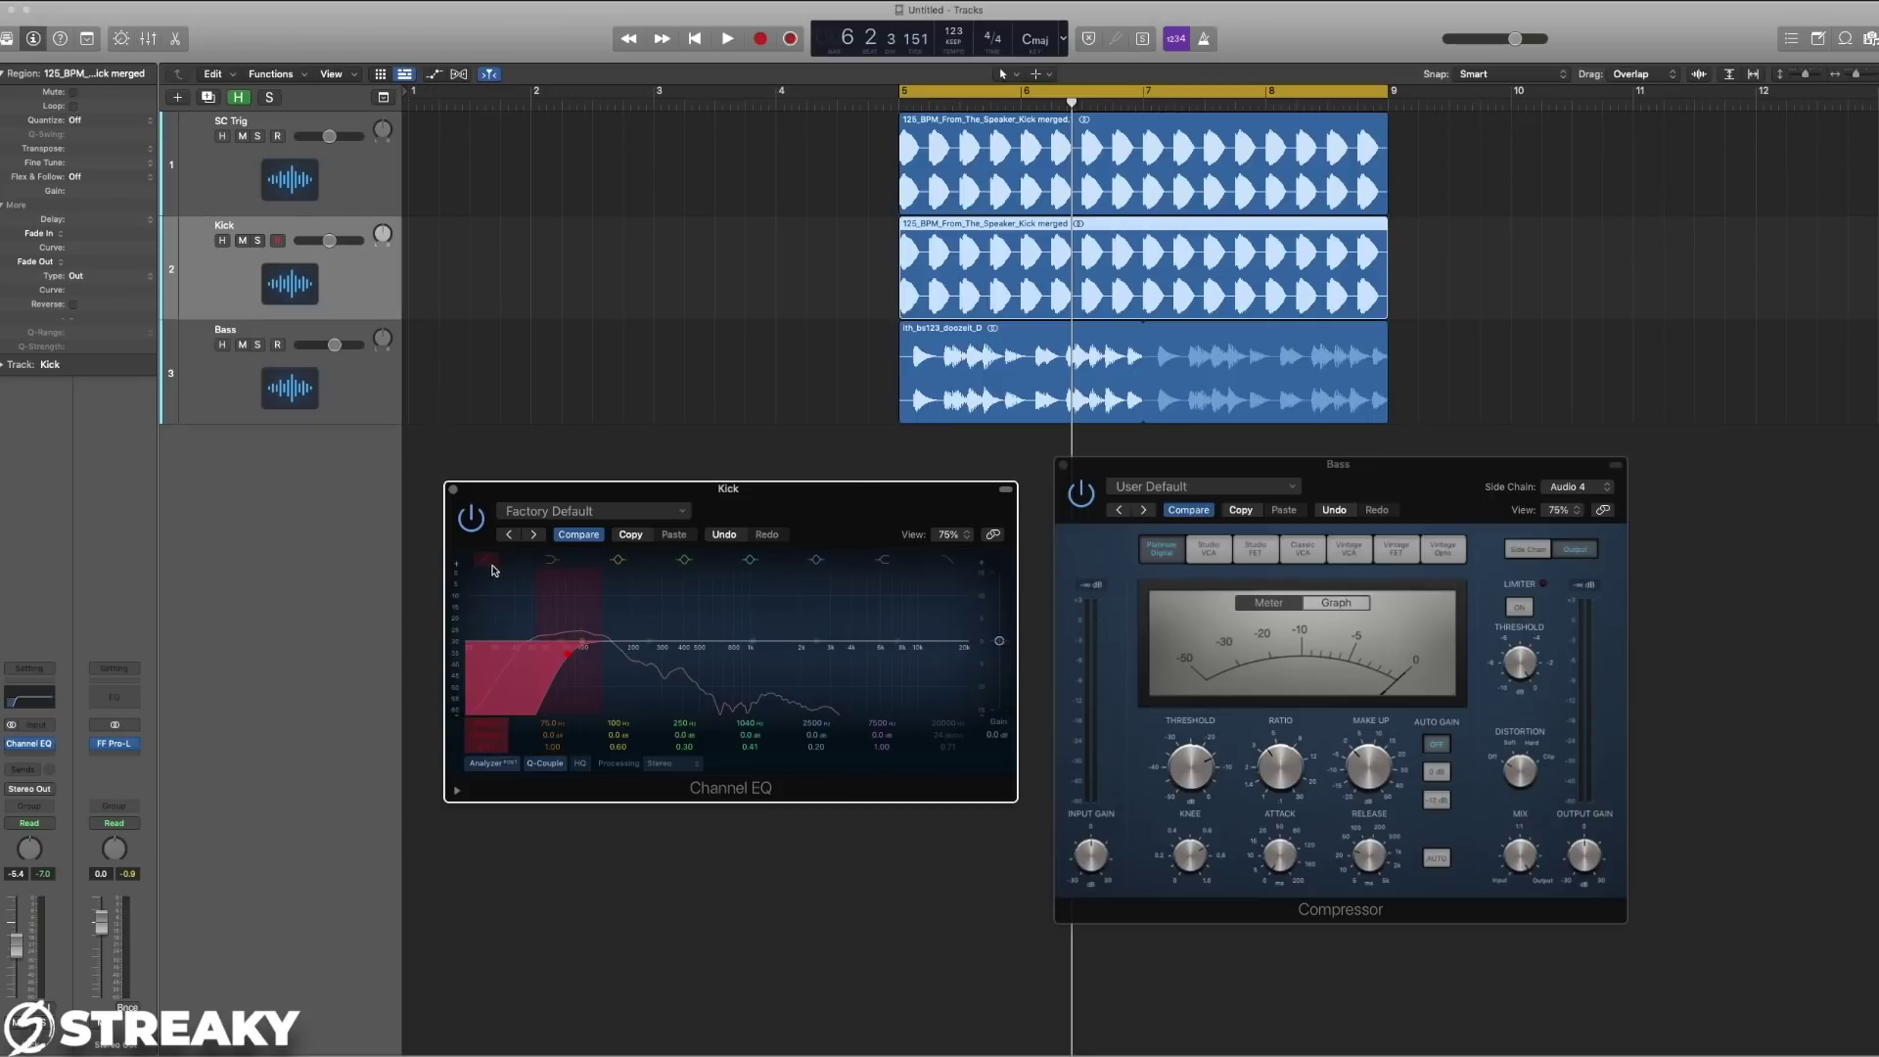
{"action": "left_click", "coordinate": [453, 489]}
Check which source feeds the bass compressor's side chain, keeping SC Trig (Audio 4), and reposition the plug-in window.
{"action": "left_click", "coordinate": [1574, 489]}
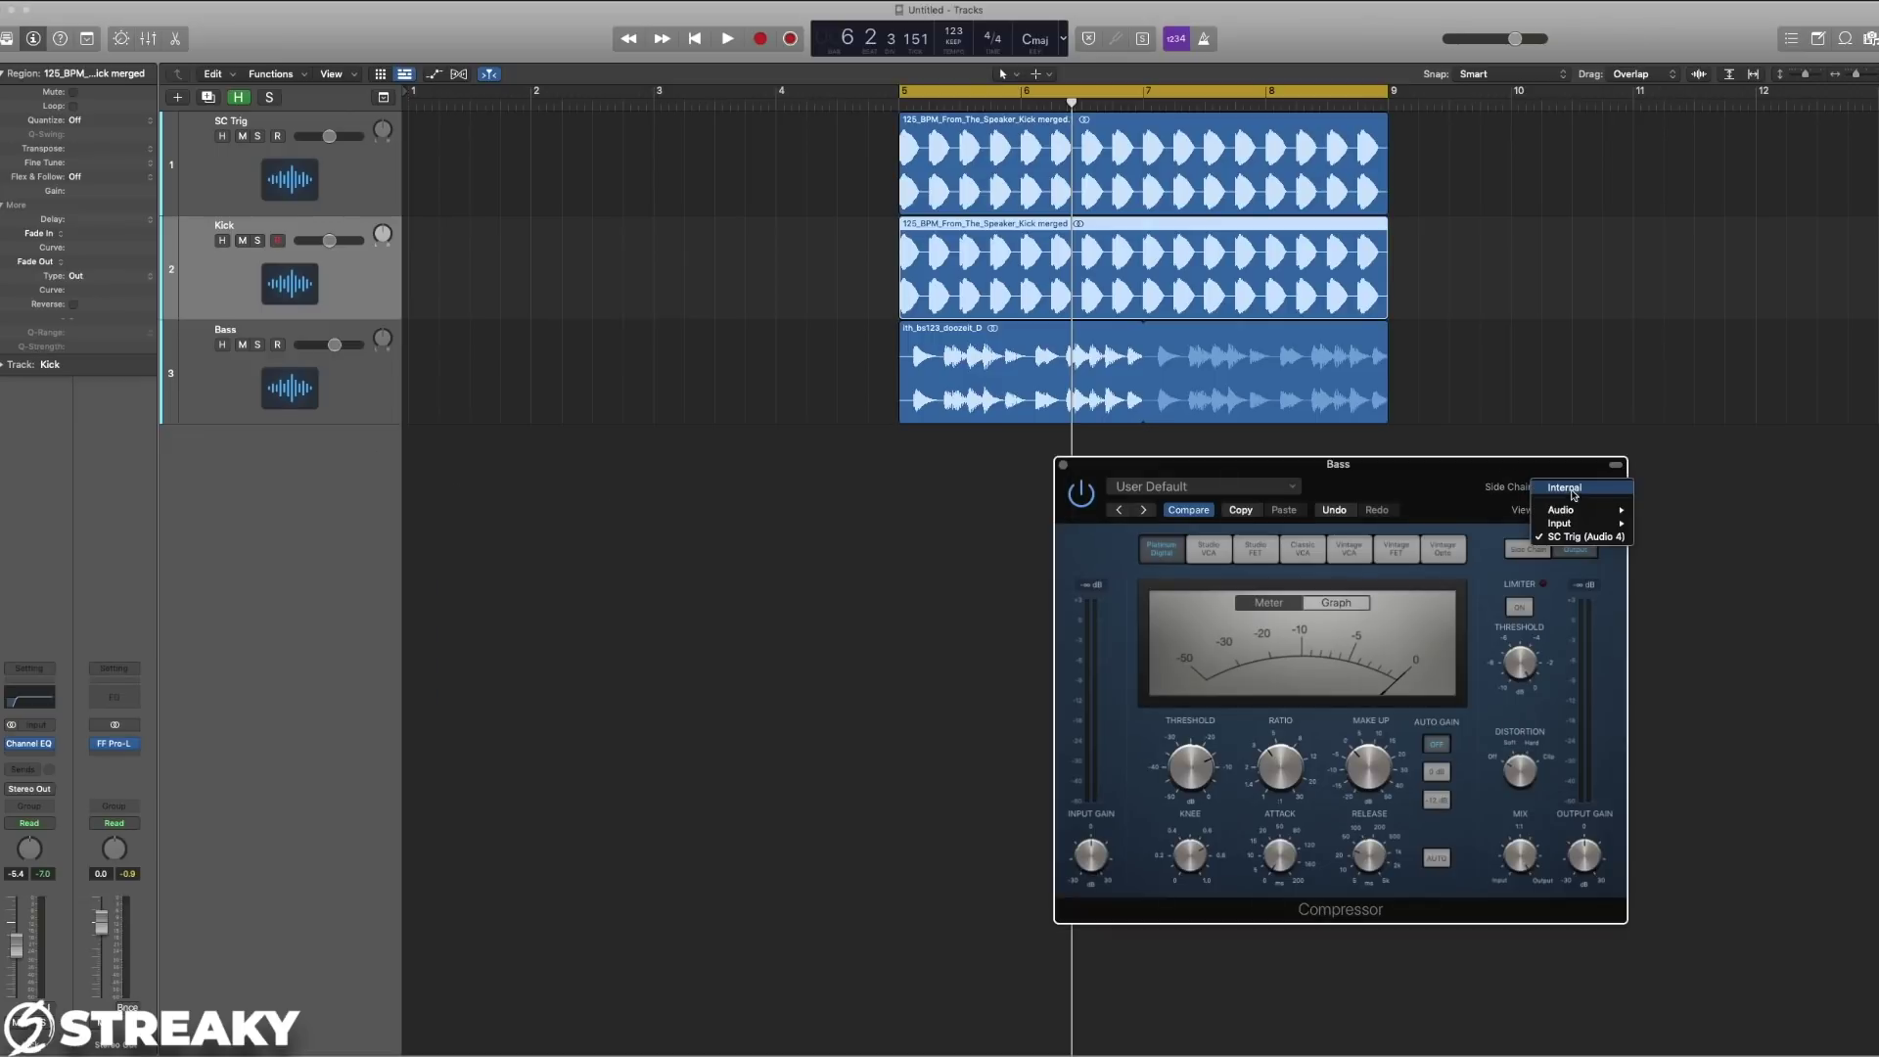
{"action": "left_click", "coordinate": [1561, 501]}
{"action": "left_click_drag", "start_coordinate": [1512, 497], "coordinate": [1266, 488]}
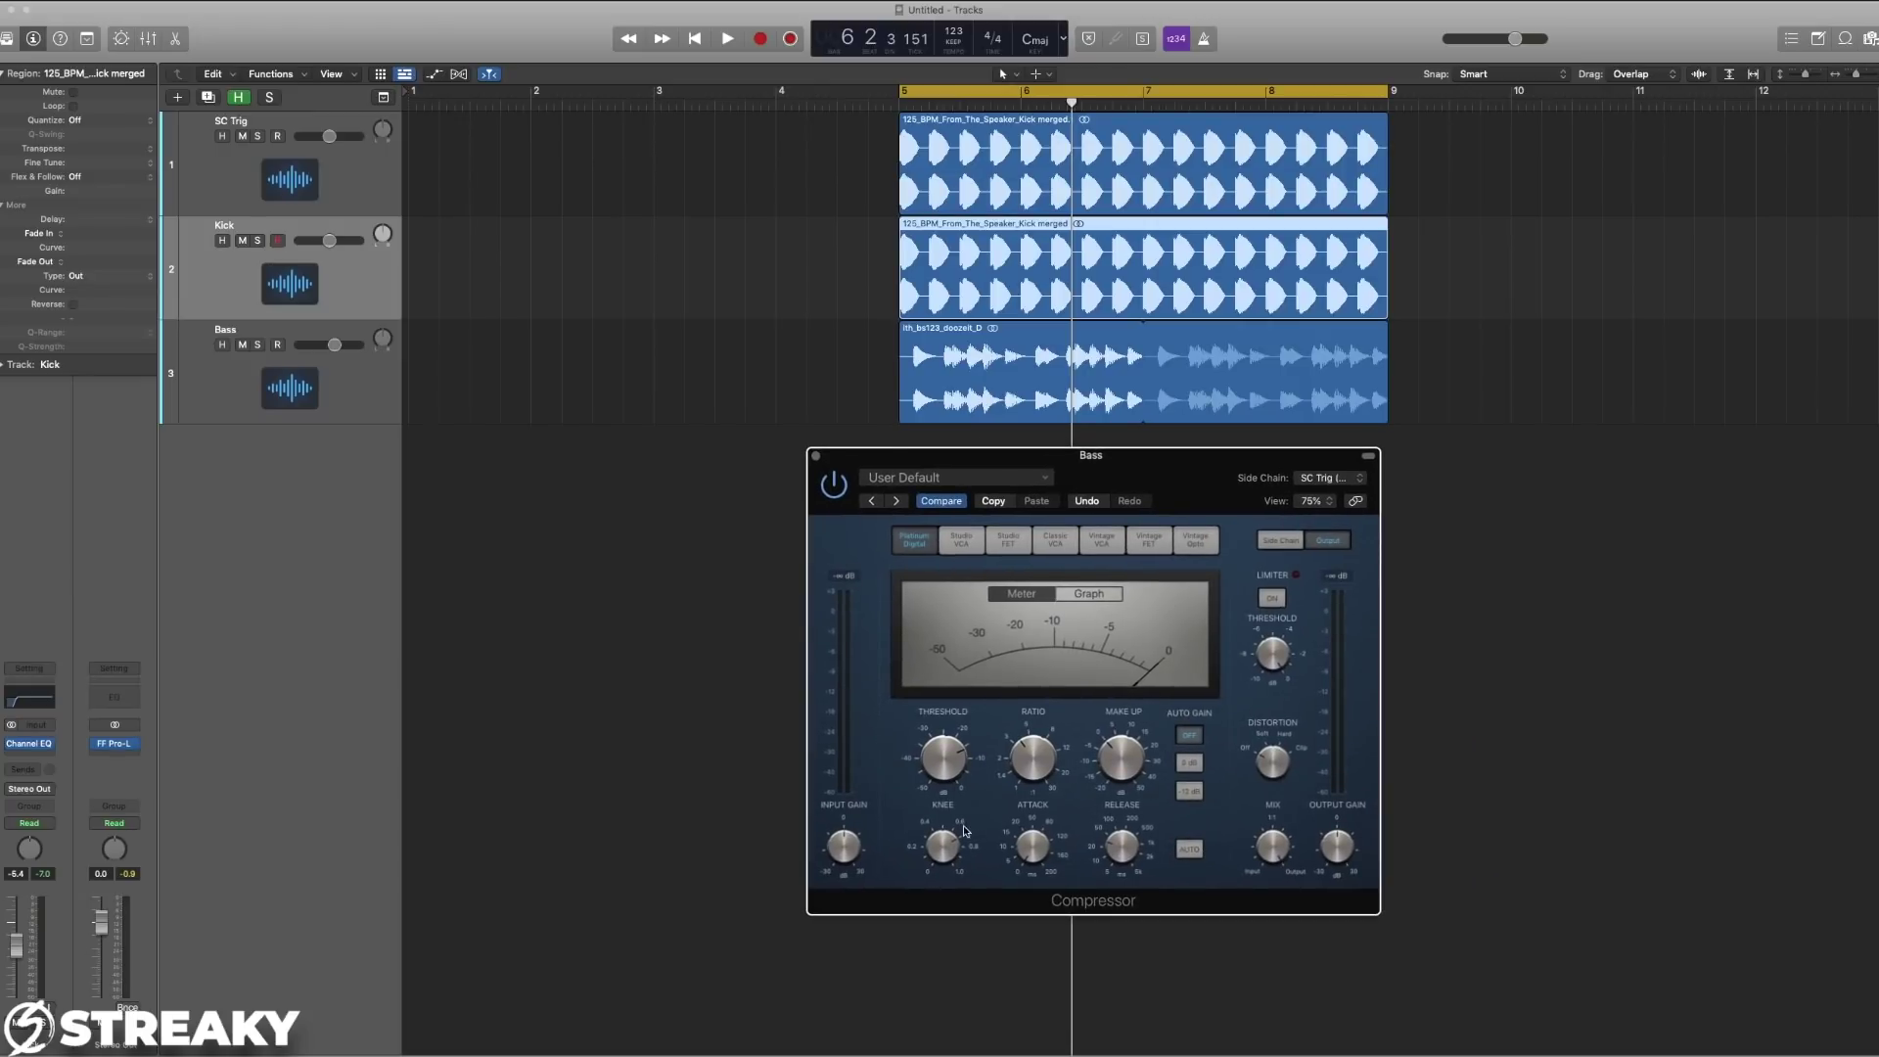
Switch to the browser's Delay and Frequency calculator to review the 123 bpm note times, and return to Logic Pro.
{"action": "mouse_move", "coordinate": [1056, 774]}
{"action": "key", "text": "super+Tab"}
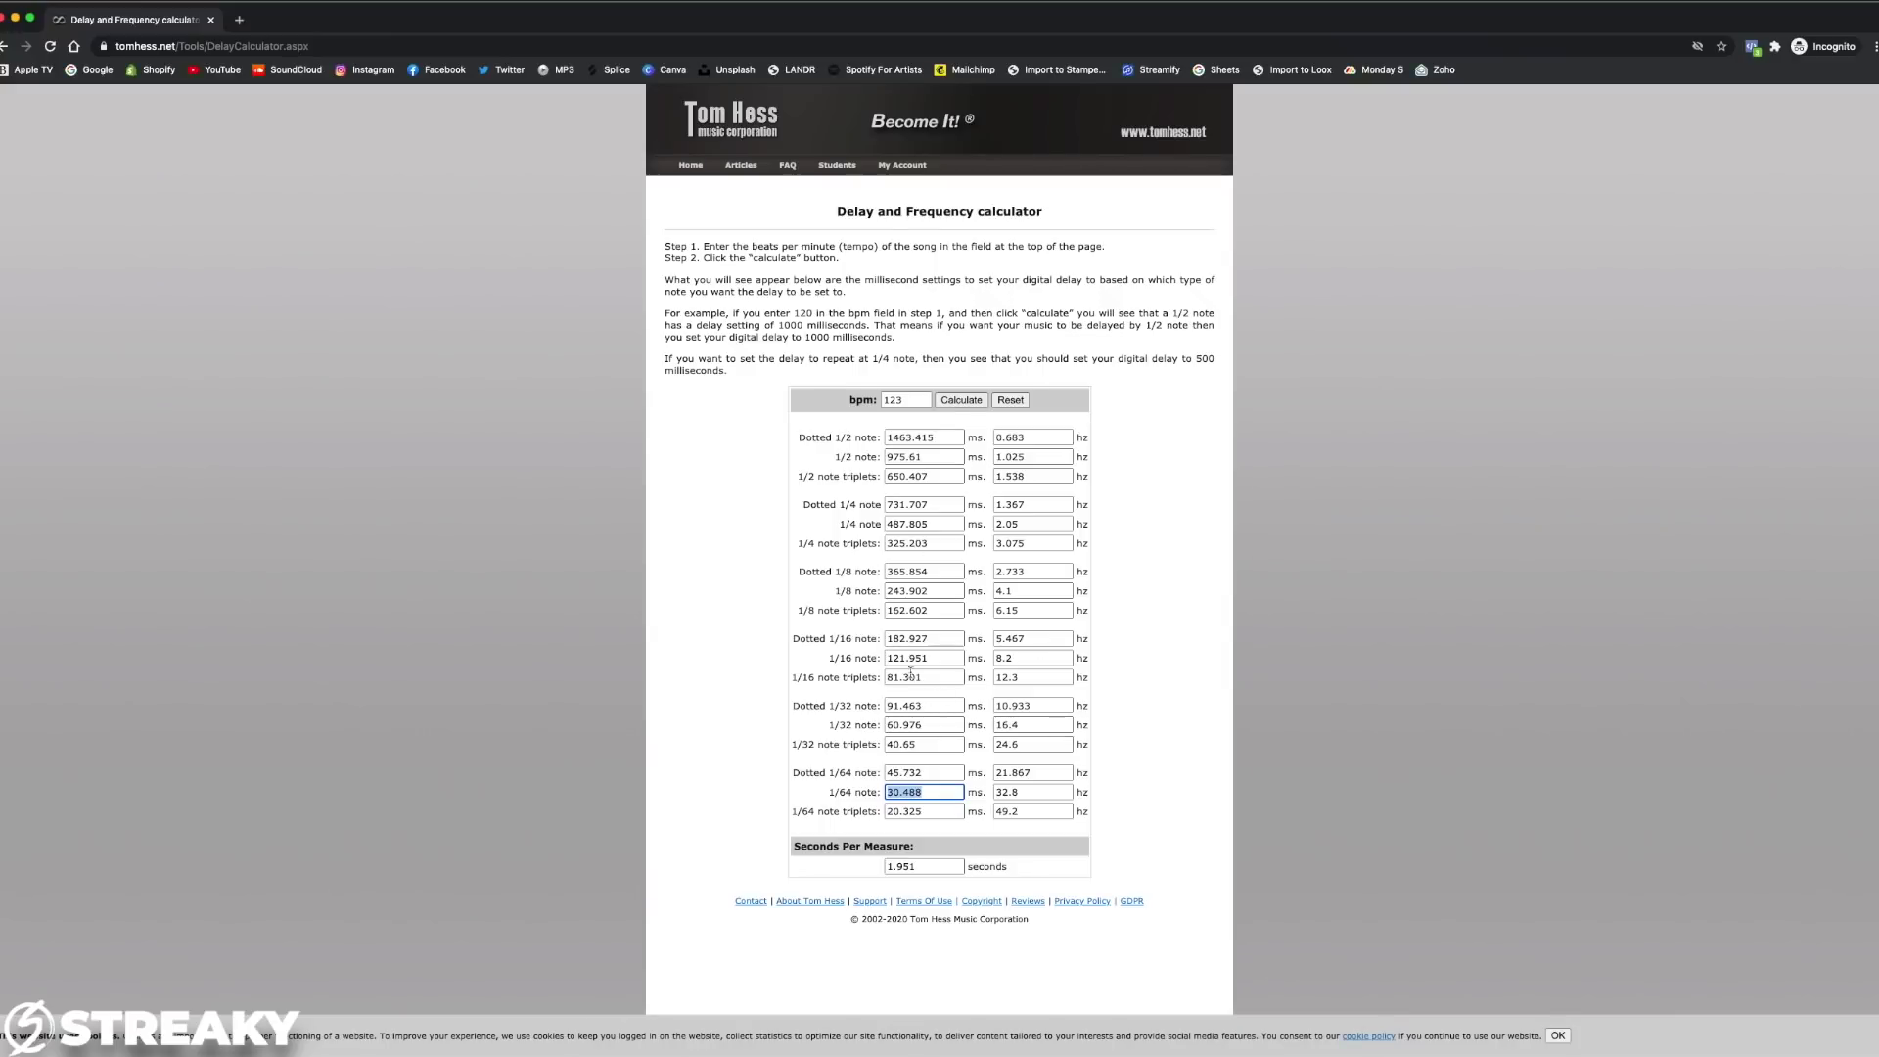
{"action": "key", "text": "super+Tab"}
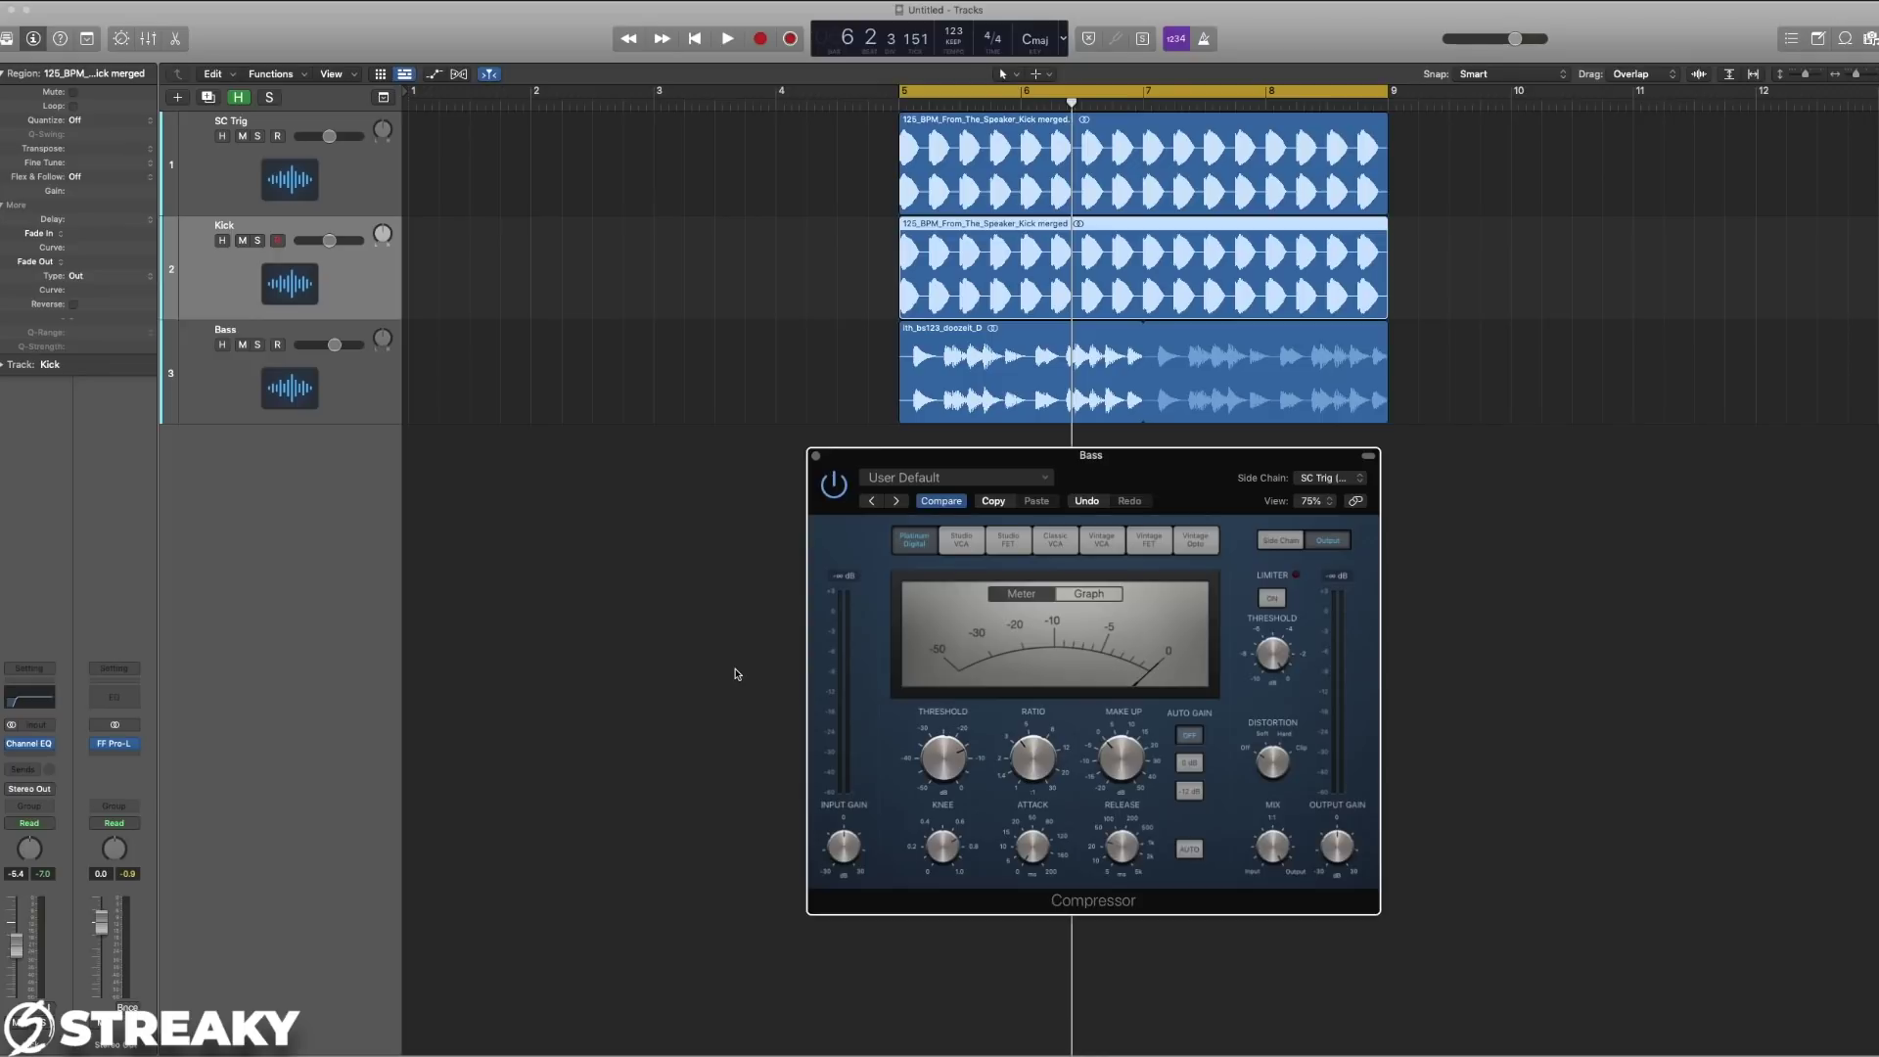
Select the SC Trig track, clear the region selection and close the bass compressor window.
{"action": "scroll", "coordinate": [739, 674], "scroll_direction": "right", "scroll_amount": 1}
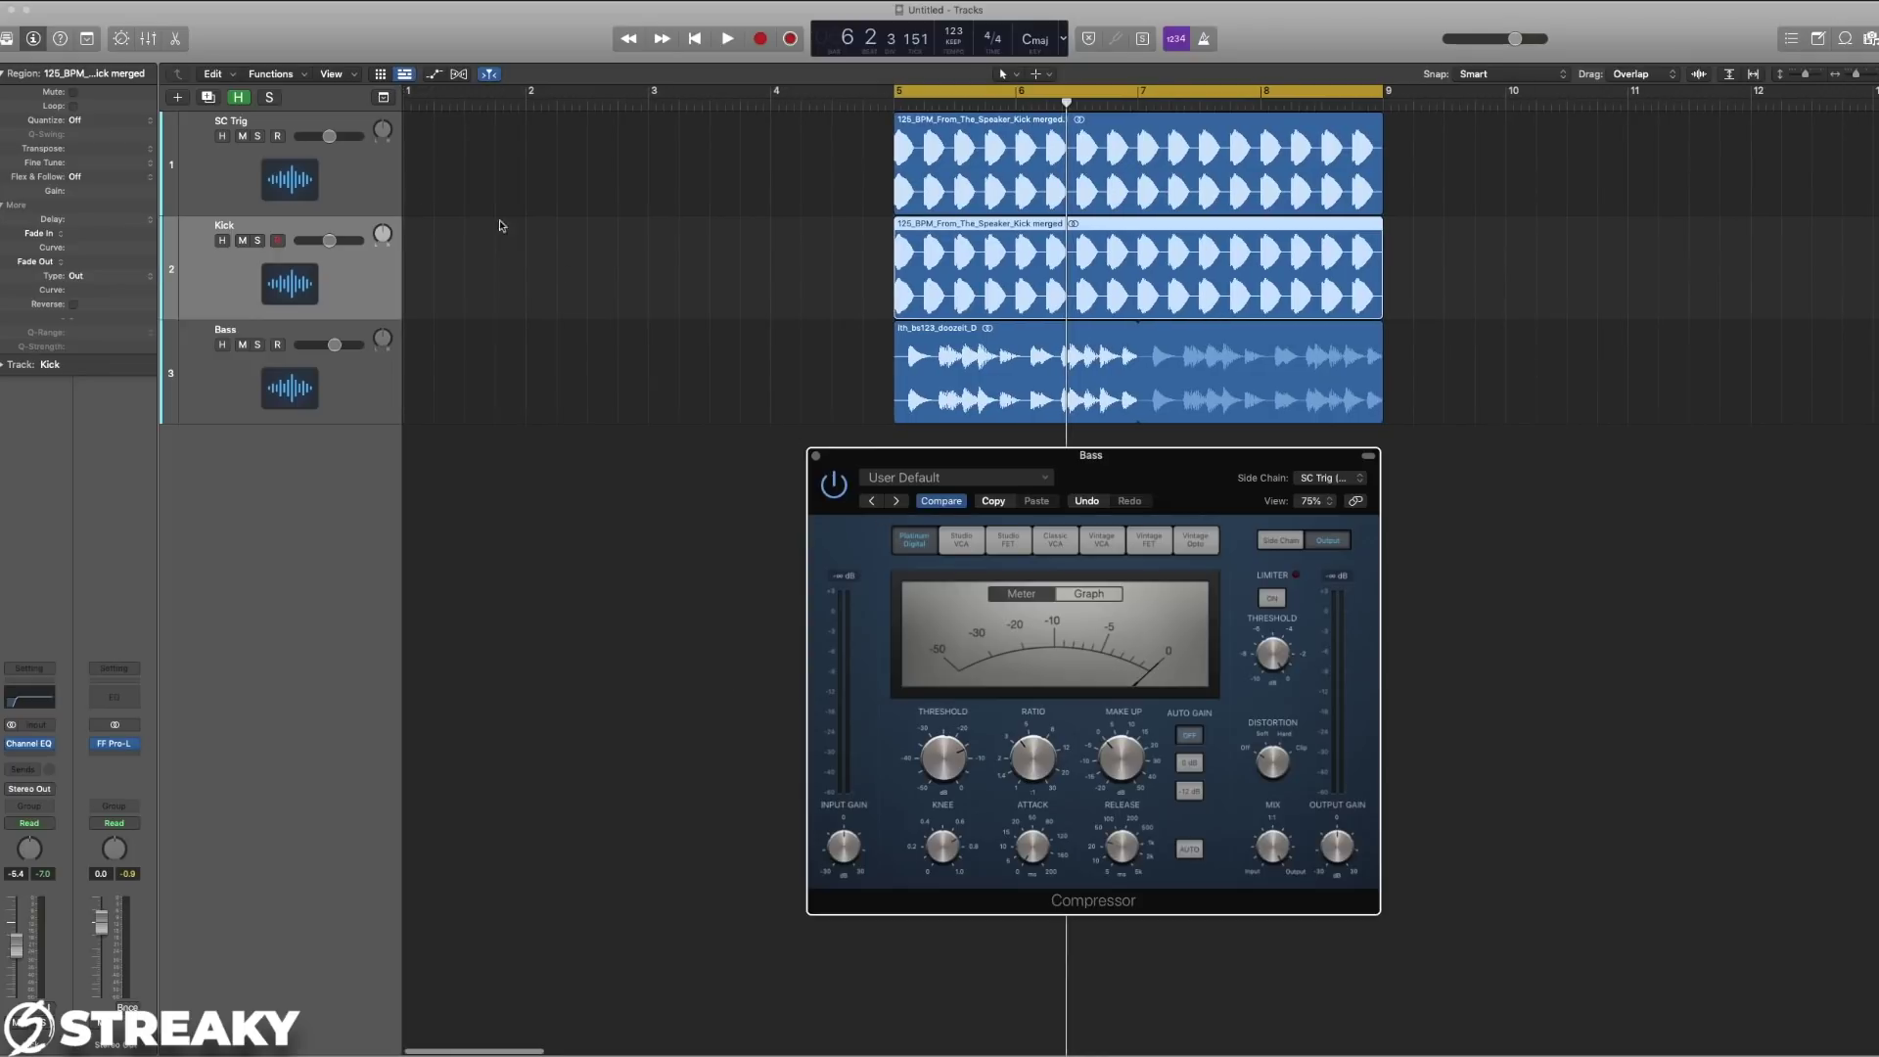
{"action": "left_click", "coordinate": [286, 169]}
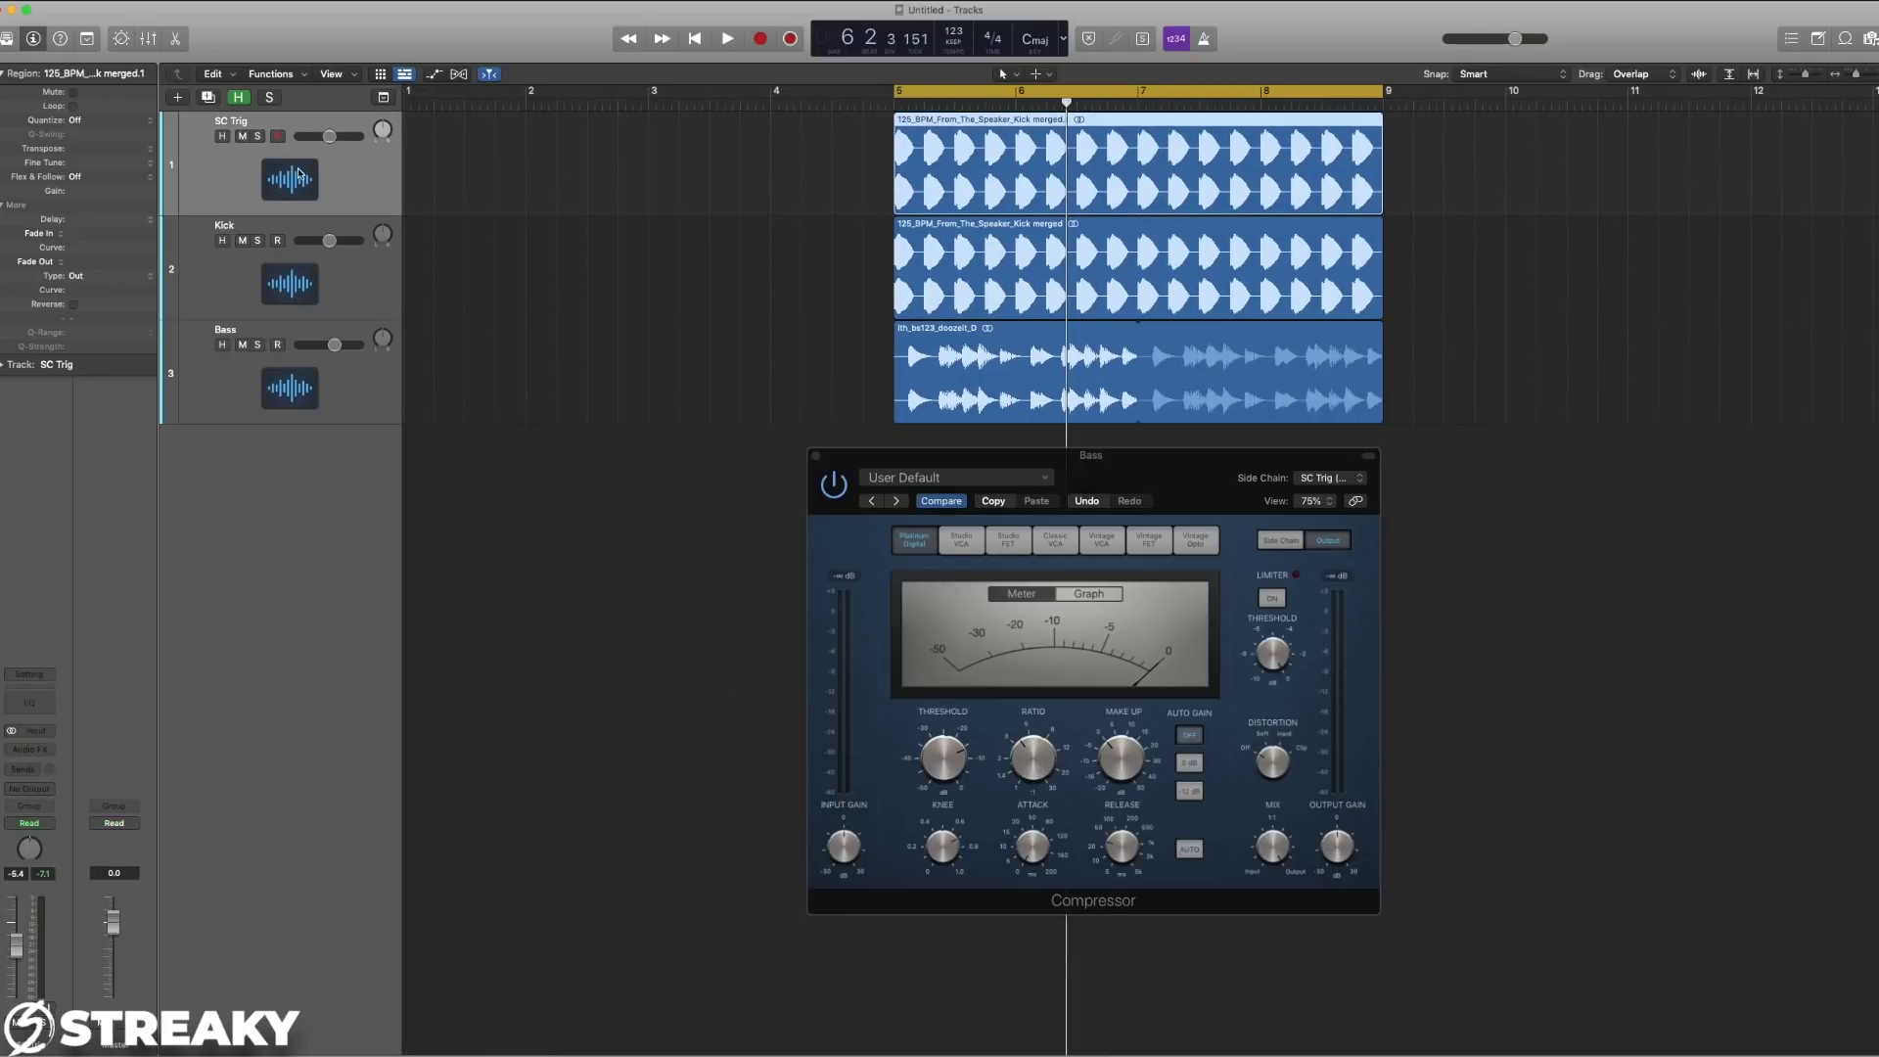
{"action": "scroll", "coordinate": [798, 477], "scroll_direction": "right", "scroll_amount": 1}
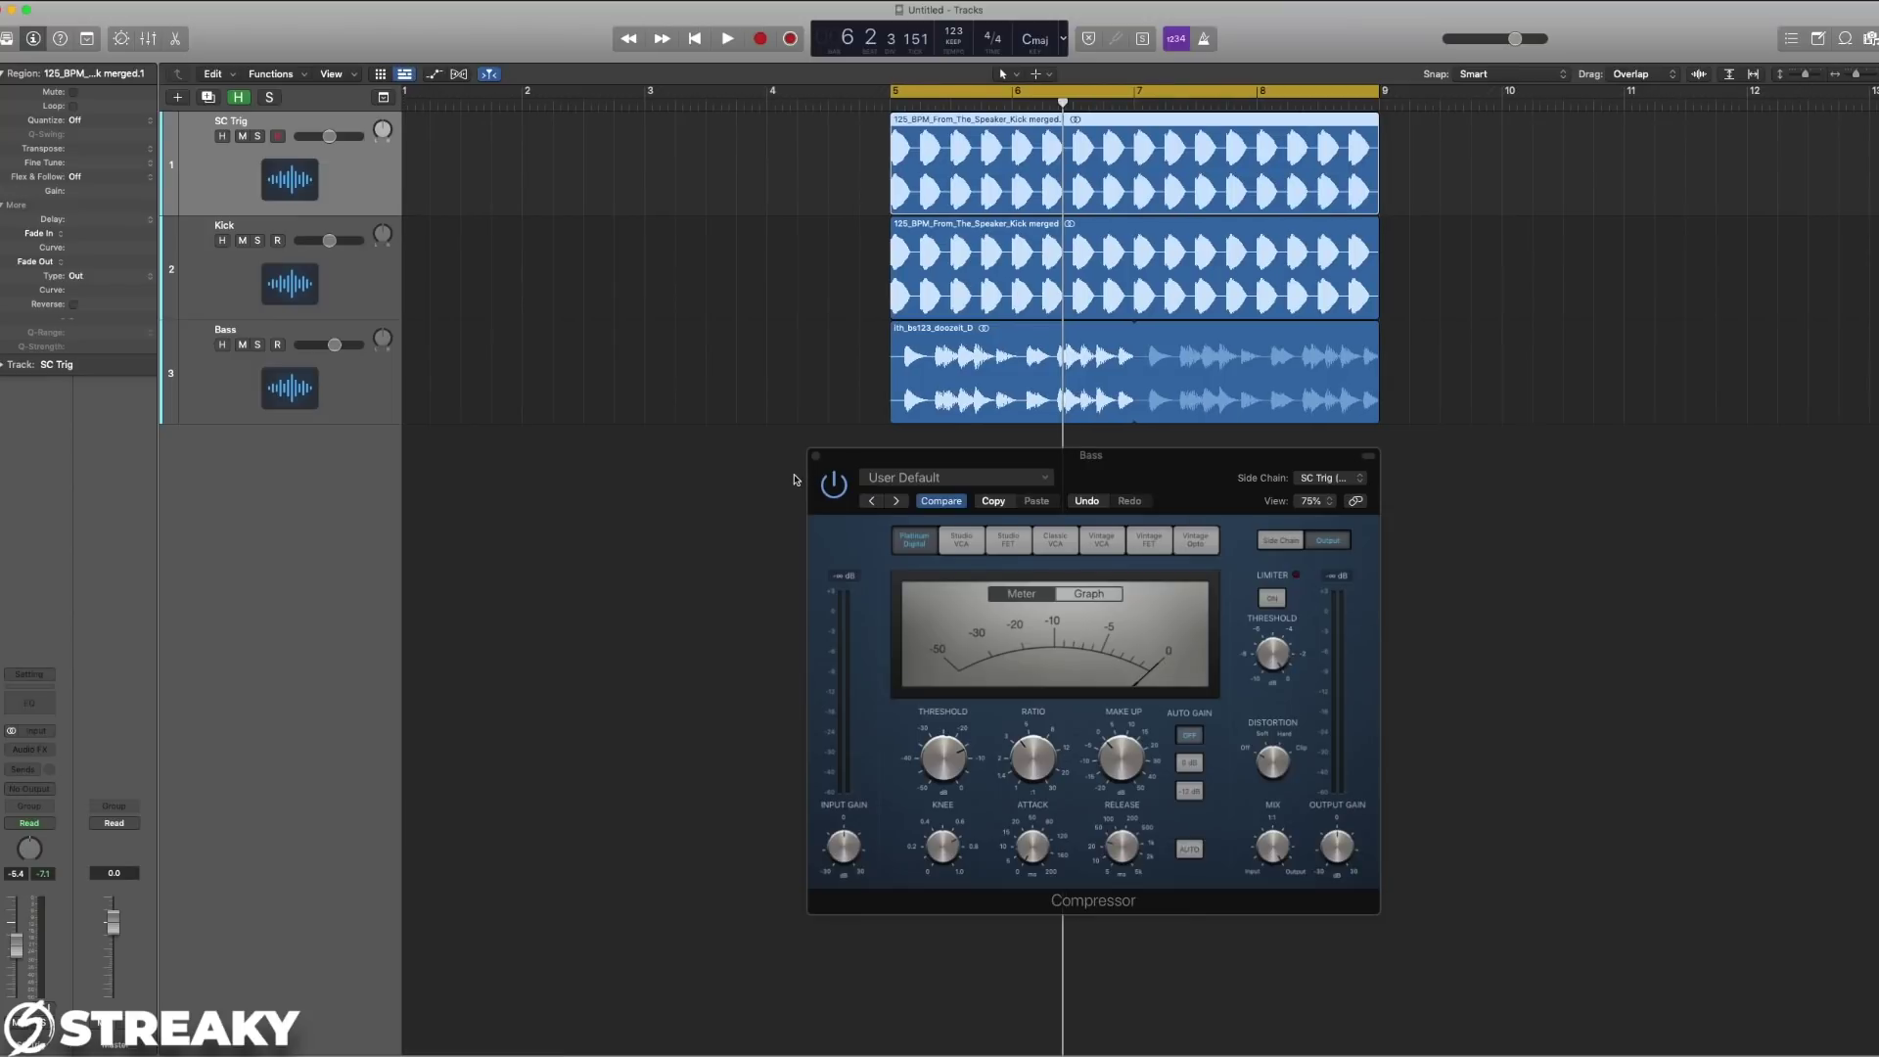
{"action": "left_click", "coordinate": [733, 543]}
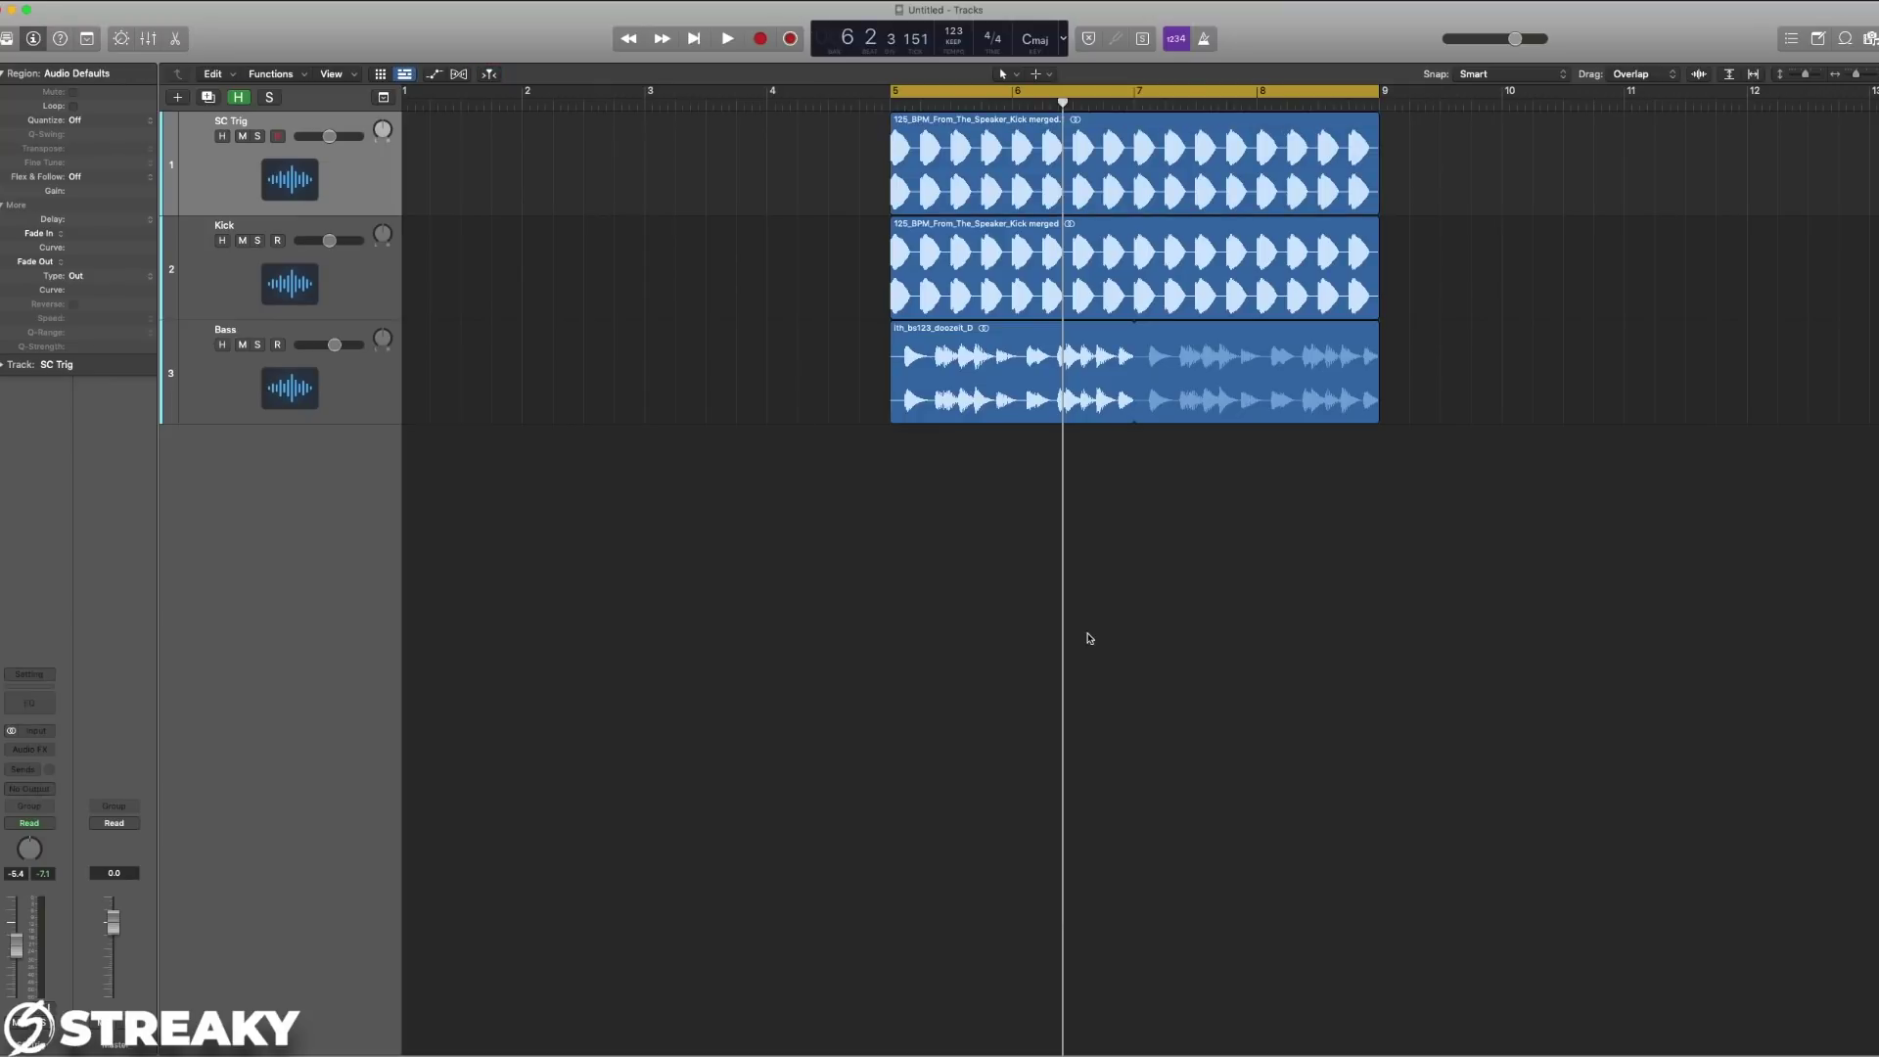